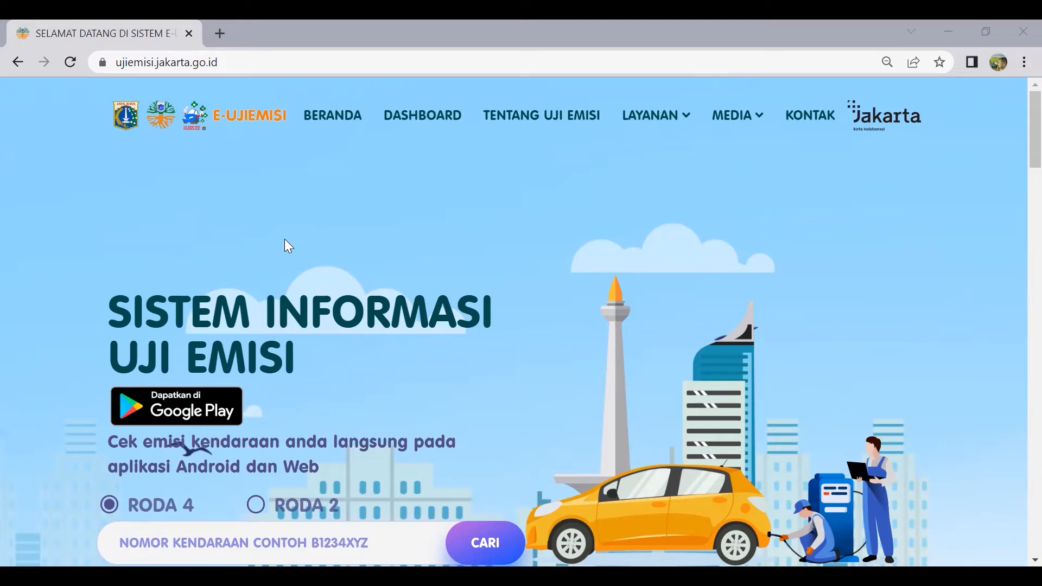
{"action": "scroll", "coordinate": [288, 238], "scroll_direction": "down", "scroll_amount": 1}
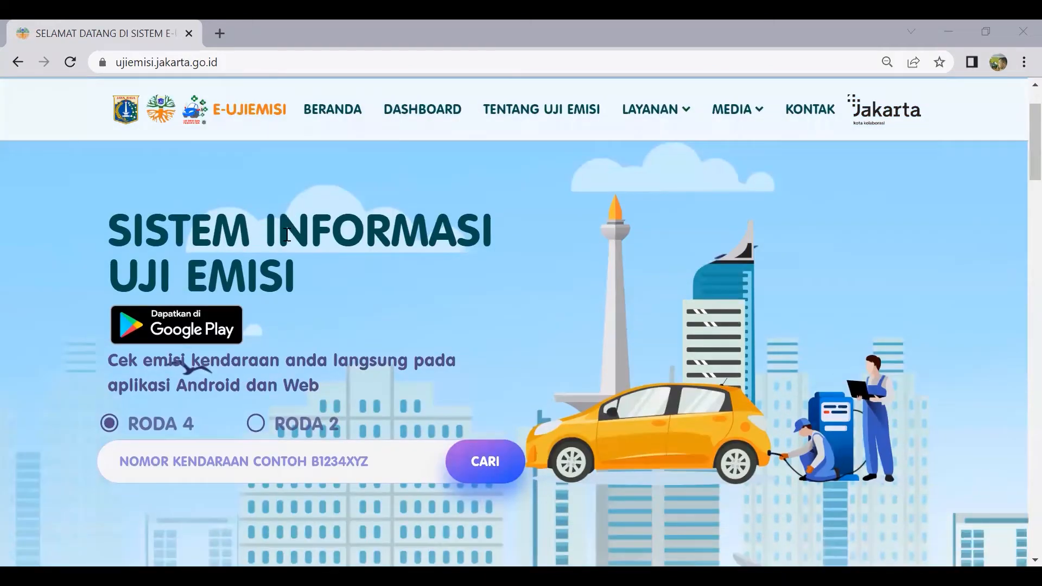
{"action": "scroll", "coordinate": [288, 234], "scroll_direction": "up", "scroll_amount": 1}
{"action": "scroll", "coordinate": [287, 234], "scroll_direction": "down", "scroll_amount": 1}
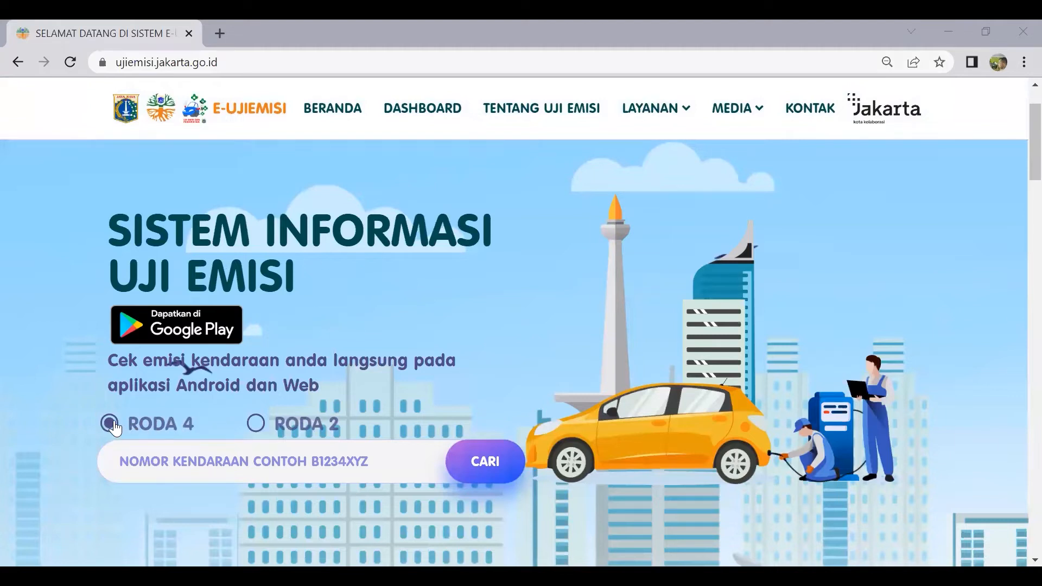
{"action": "left_click", "coordinate": [257, 426]}
{"action": "left_click", "coordinate": [223, 459]}
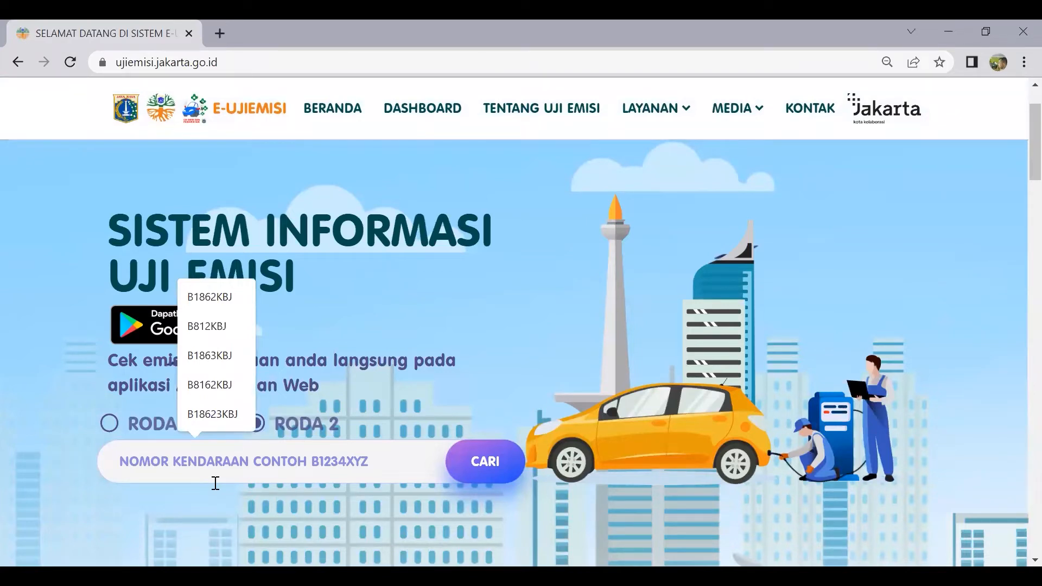
{"action": "type", "text": "B"}
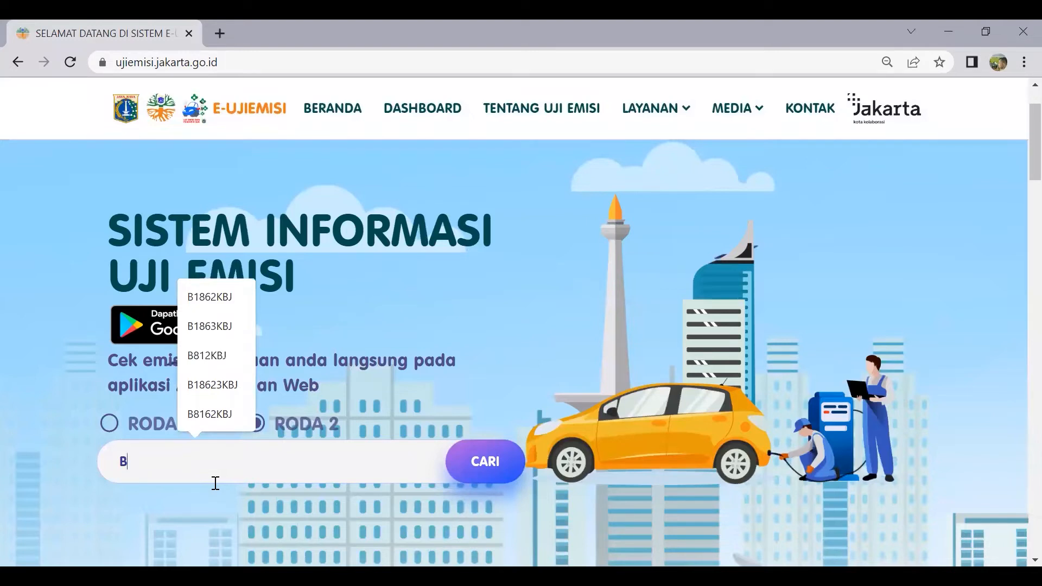
{"action": "type", "text": "1863"}
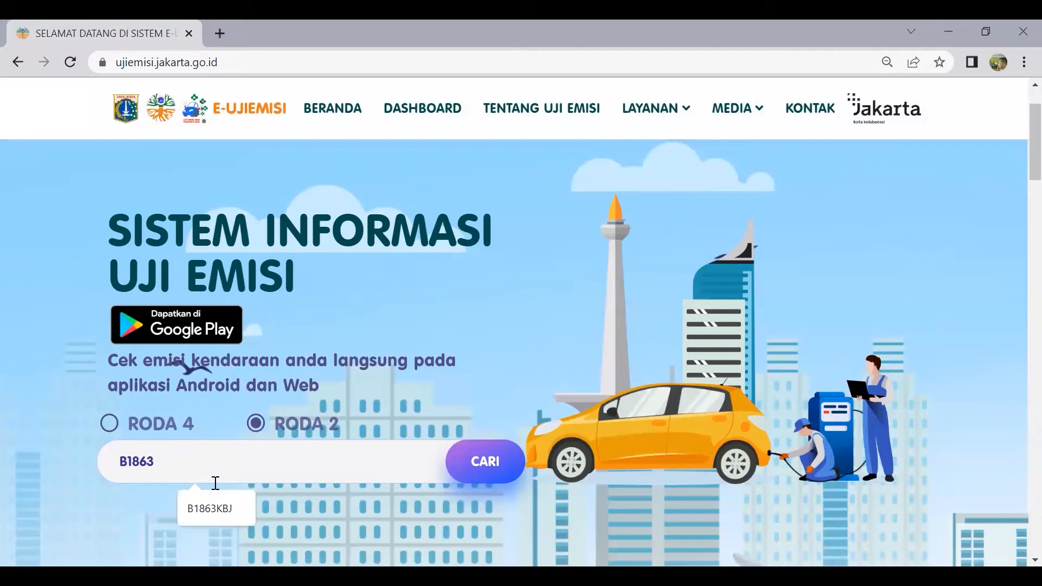
{"action": "type", "text": "KBU"}
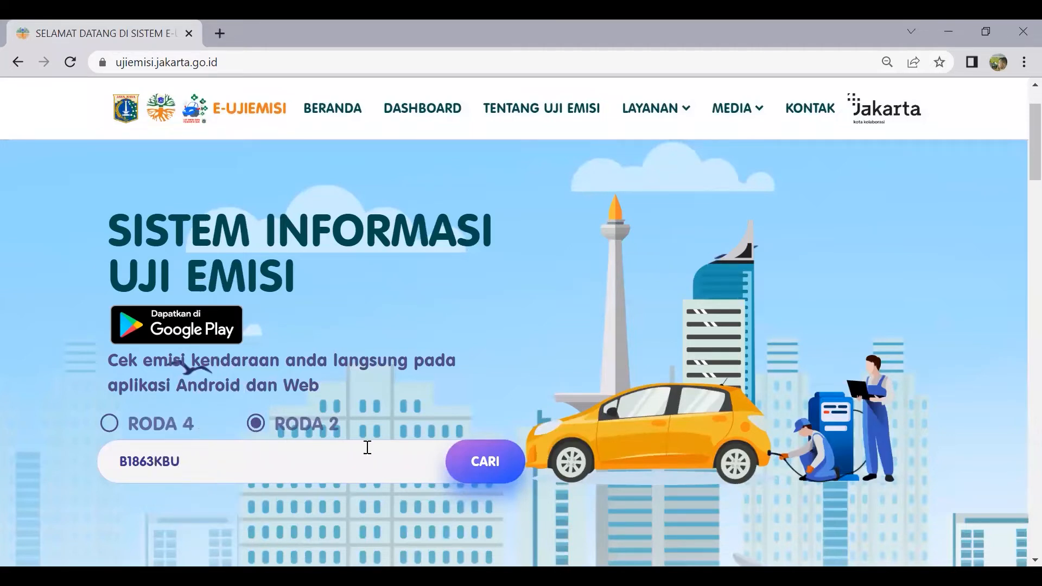
{"action": "left_click", "coordinate": [110, 429]}
{"action": "left_click", "coordinate": [493, 474]}
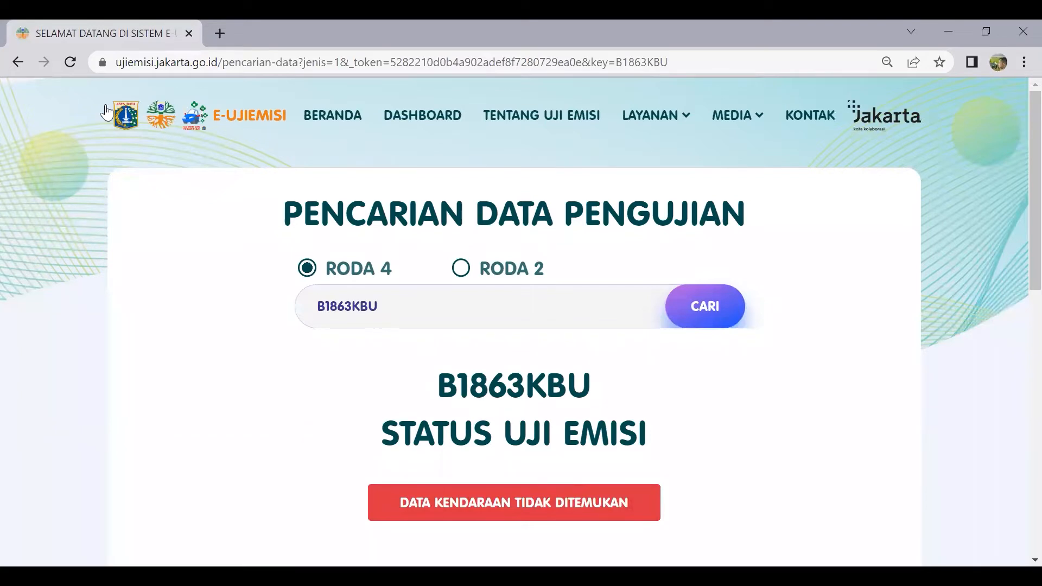
{"action": "left_click", "coordinate": [349, 304]}
{"action": "key", "text": "Delete"}
{"action": "type", "text": "2"}
{"action": "left_click", "coordinate": [687, 320]}
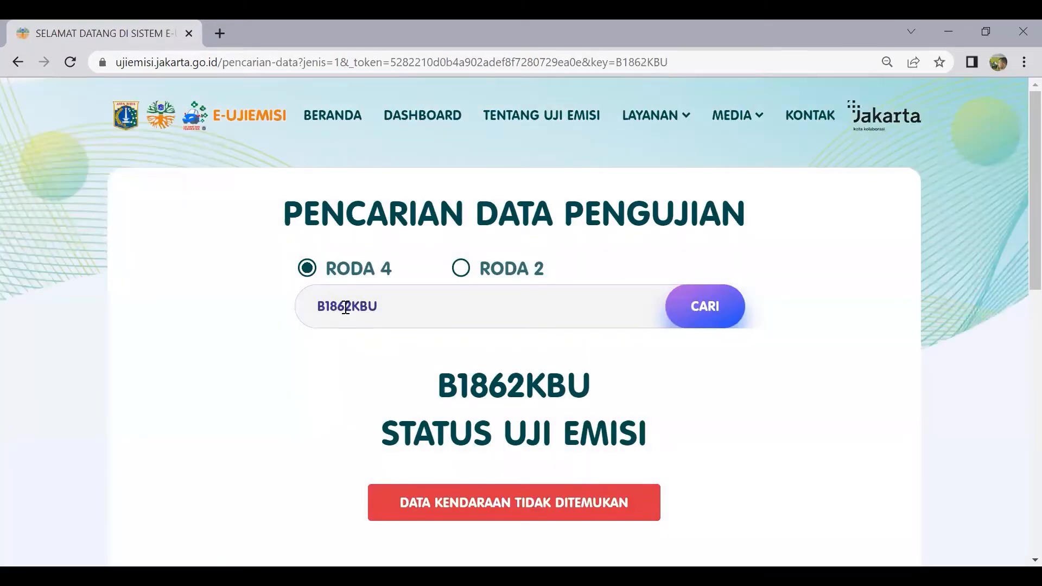
Change the plate's last letter from U to J and search for B1862KBJ
{"action": "left_click", "coordinate": [384, 305]}
{"action": "key", "text": "BackSpace"}
{"action": "type", "text": "J"}
{"action": "key", "text": "Return"}
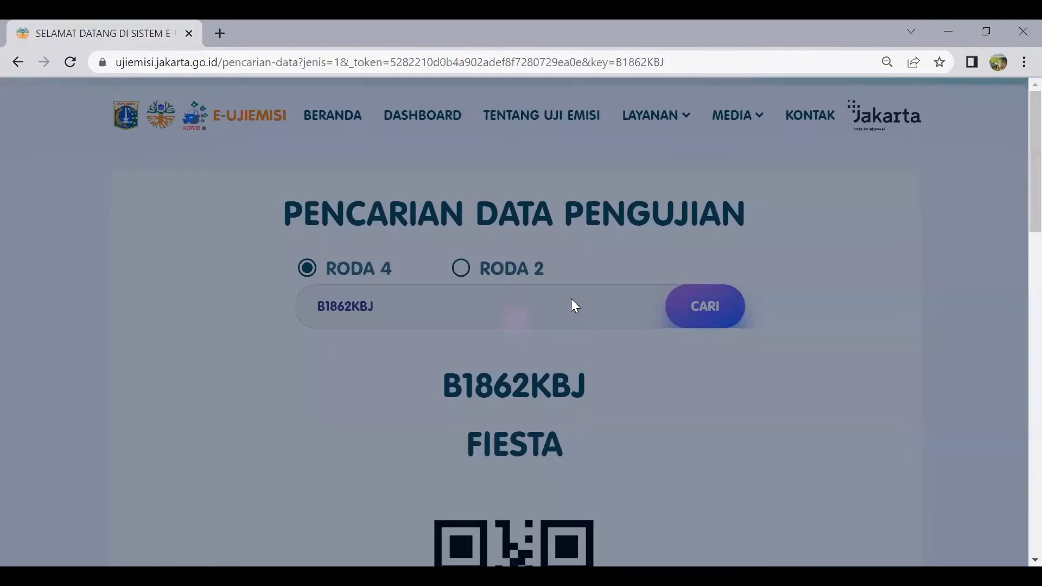
{"action": "scroll", "coordinate": [479, 300], "scroll_direction": "down", "scroll_amount": 3}
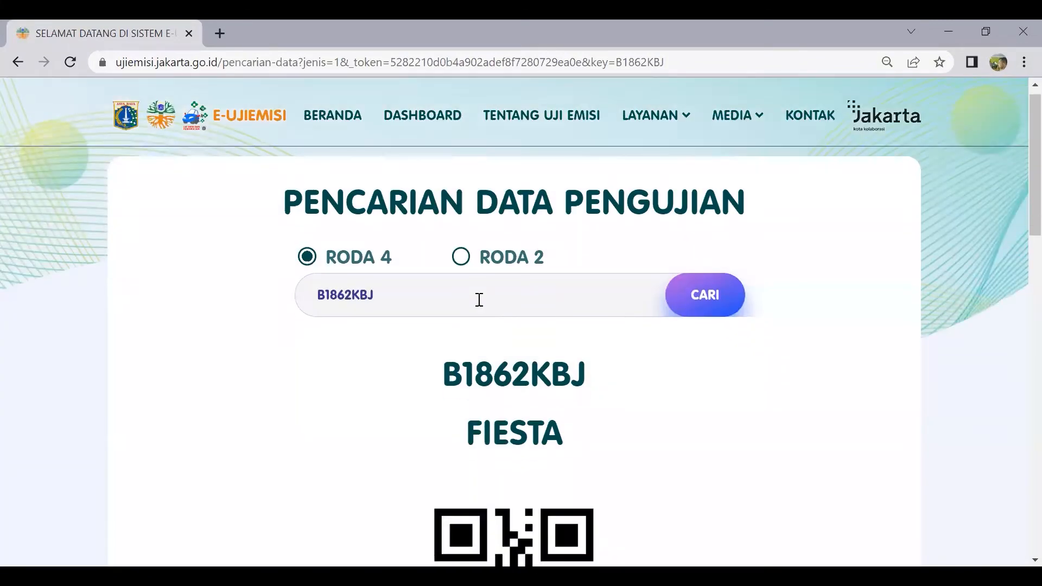
{"action": "scroll", "coordinate": [479, 300], "scroll_direction": "down", "scroll_amount": 2}
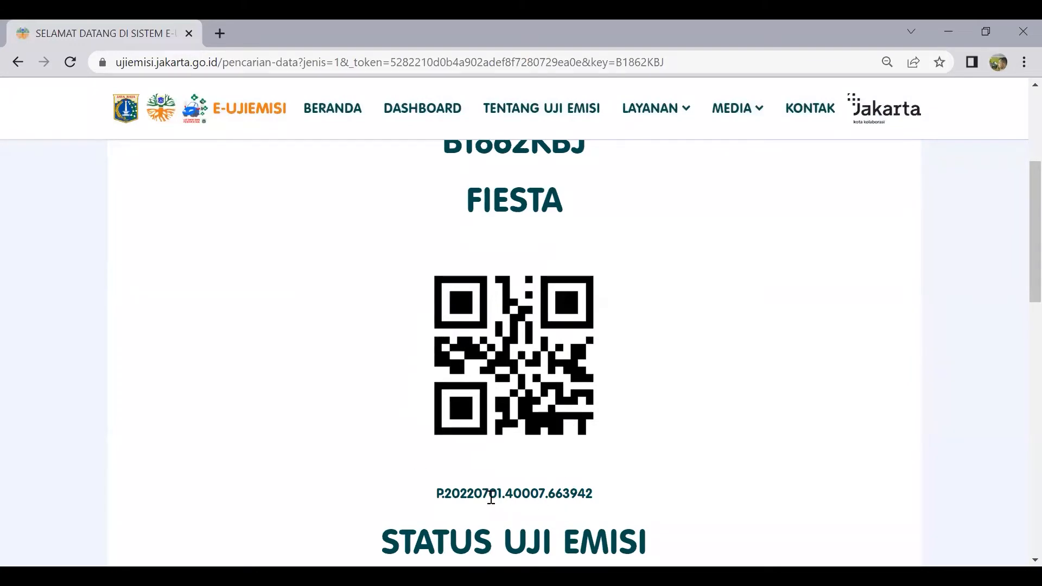
{"action": "scroll", "coordinate": [532, 480], "scroll_direction": "down", "scroll_amount": 3}
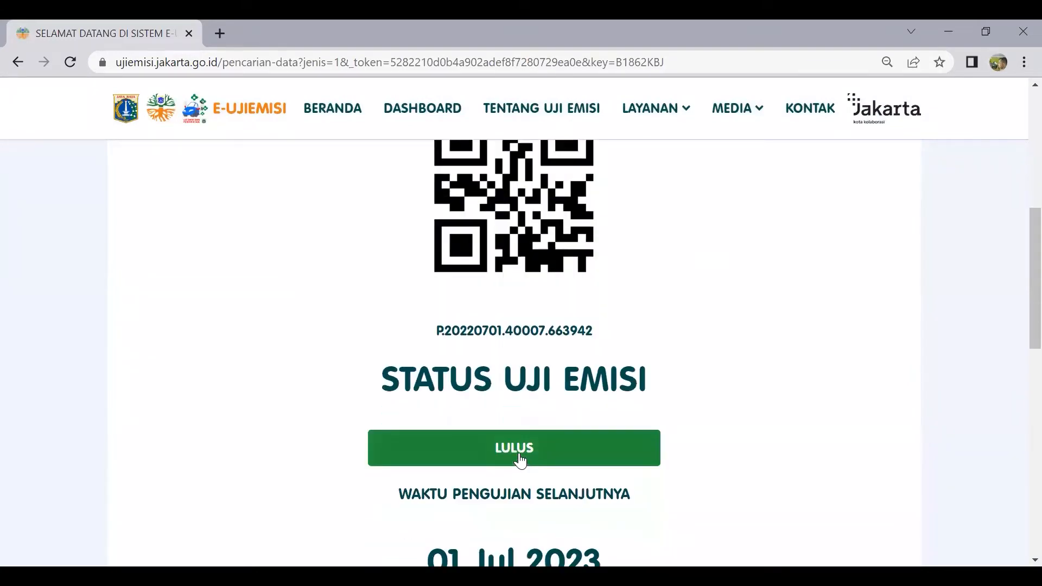
{"action": "scroll", "coordinate": [426, 423], "scroll_direction": "down", "scroll_amount": 1}
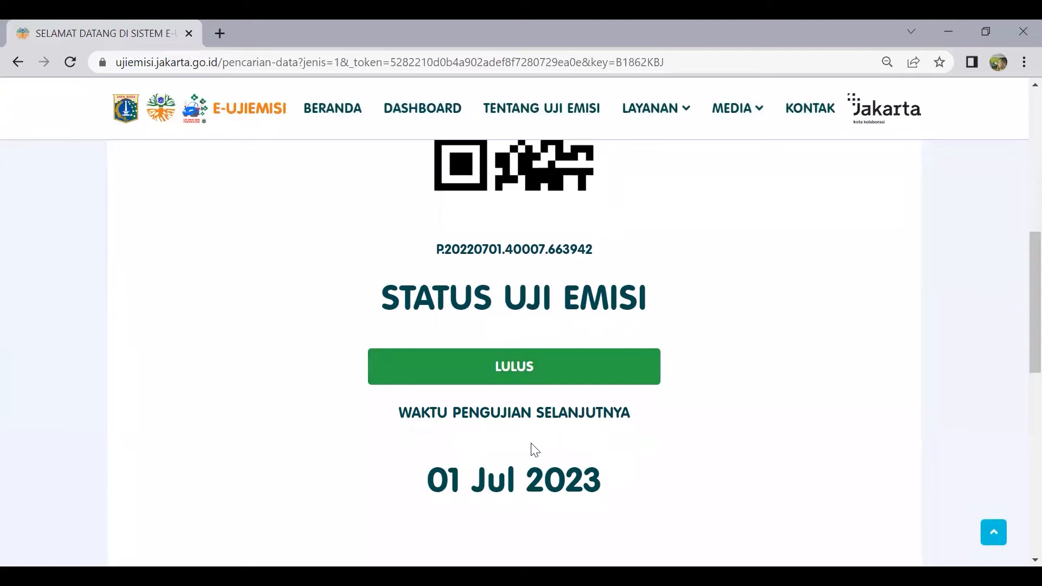
{"action": "scroll", "coordinate": [475, 418], "scroll_direction": "down", "scroll_amount": 5}
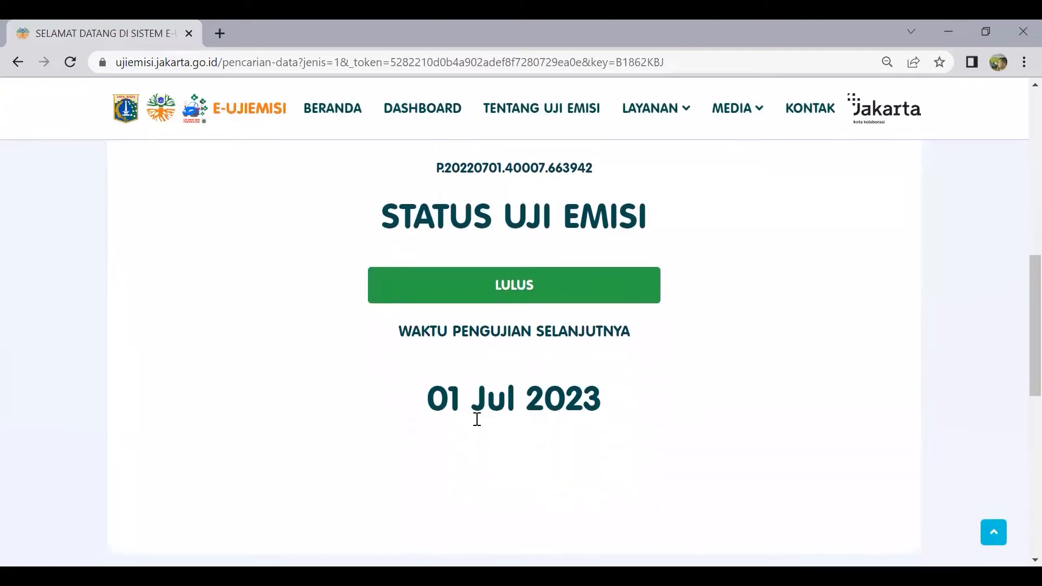
{"action": "scroll", "coordinate": [475, 415], "scroll_direction": "down", "scroll_amount": 5}
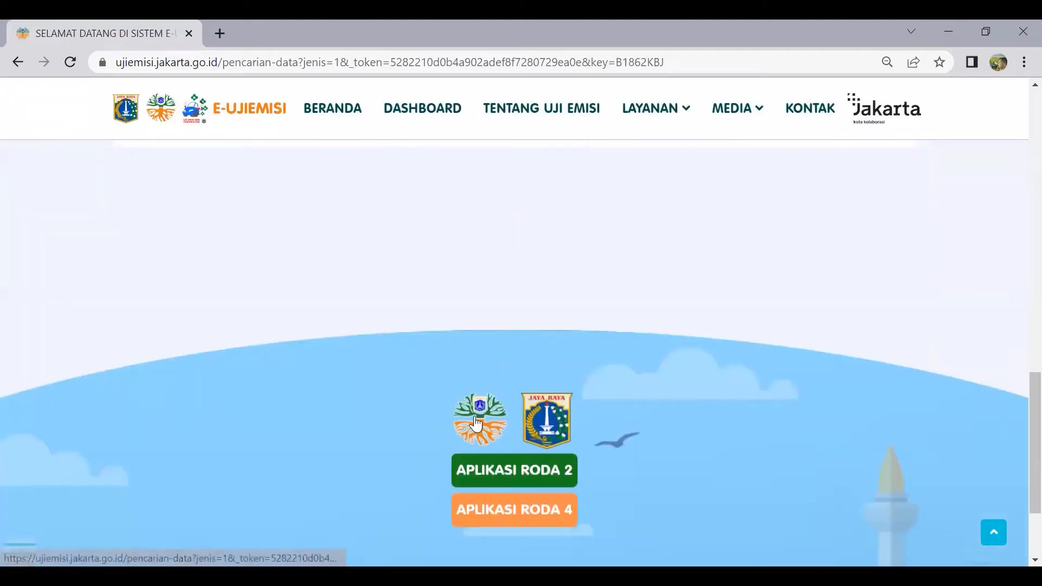
{"action": "scroll", "coordinate": [475, 424], "scroll_direction": "up", "scroll_amount": 6}
{"action": "scroll", "coordinate": [475, 423], "scroll_direction": "up", "scroll_amount": 12}
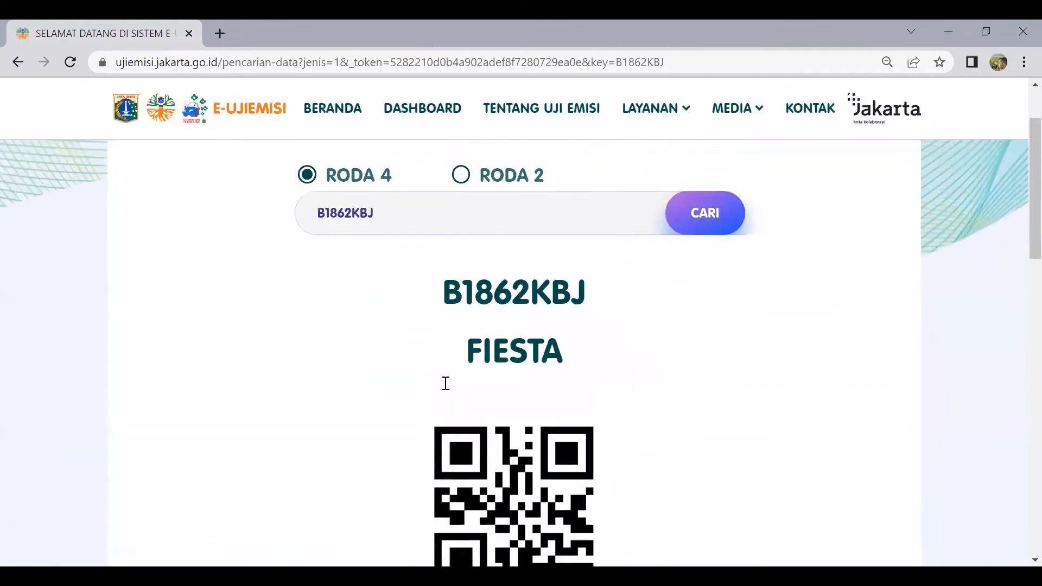
{"action": "left_click", "coordinate": [320, 113]}
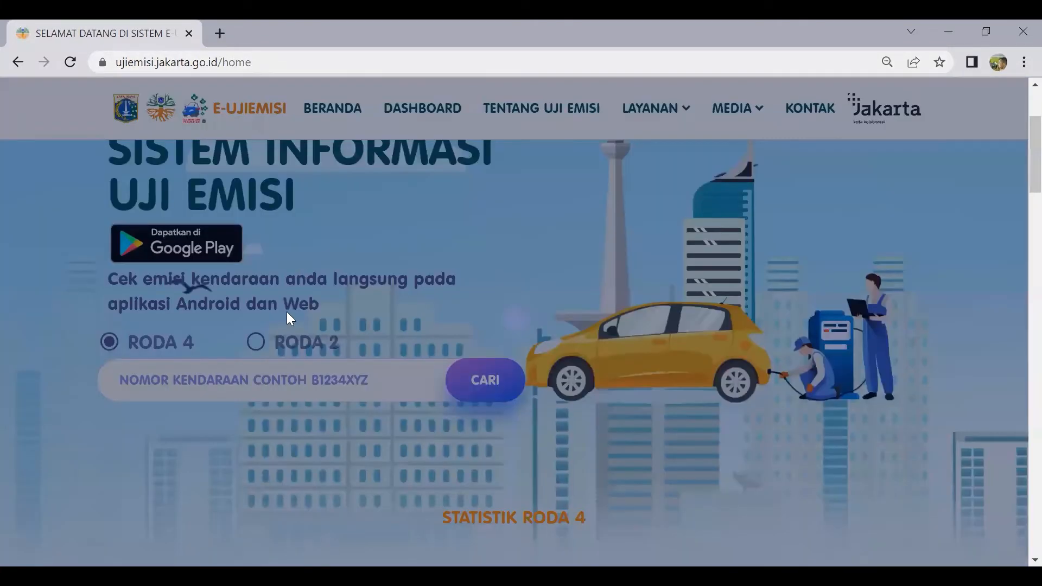
{"action": "scroll", "coordinate": [294, 304], "scroll_direction": "down", "scroll_amount": 5}
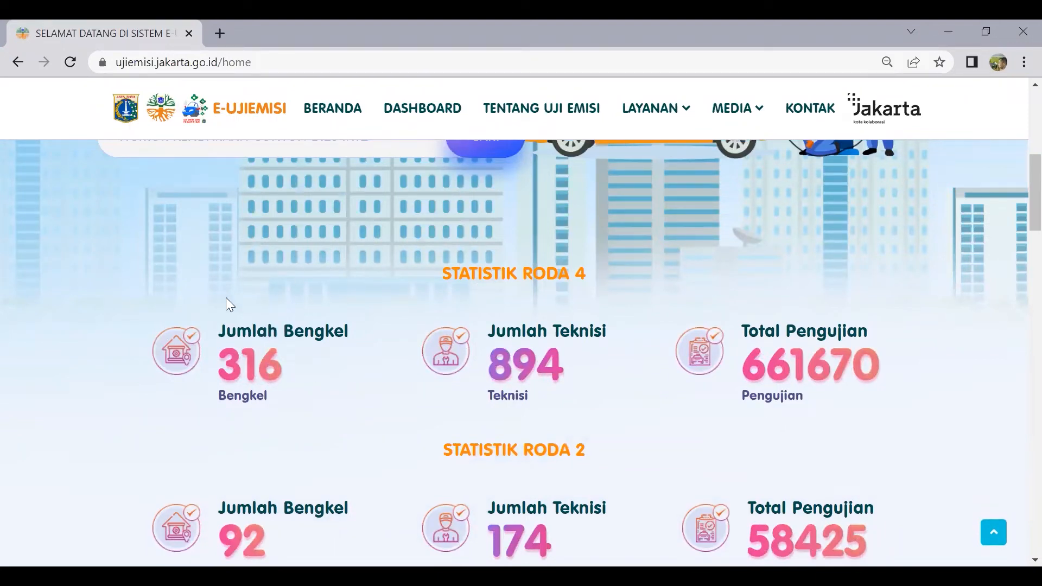
{"action": "scroll", "coordinate": [268, 298], "scroll_direction": "down", "scroll_amount": 1}
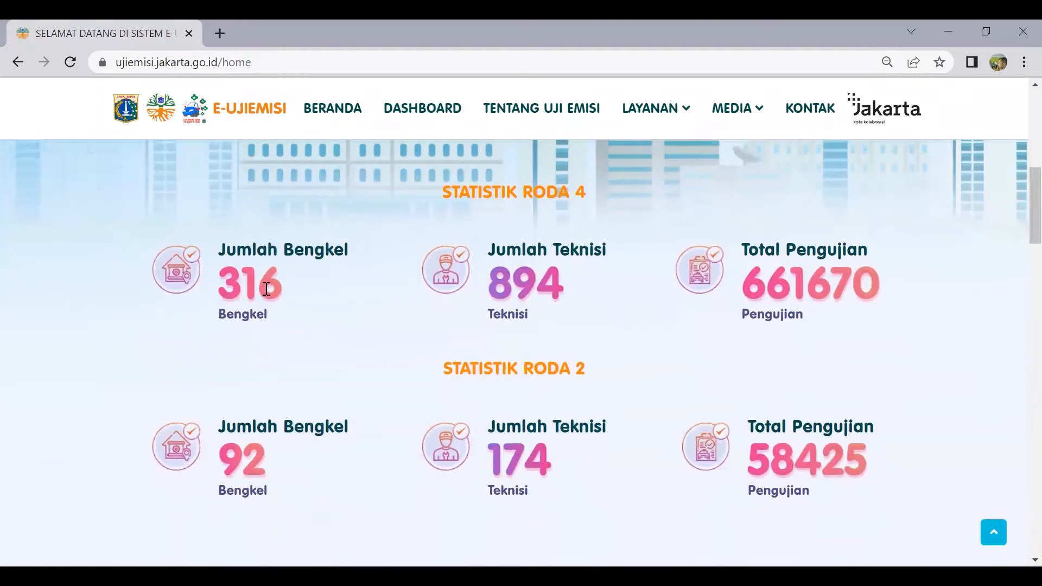
{"action": "scroll", "coordinate": [267, 293], "scroll_direction": "up", "scroll_amount": 1}
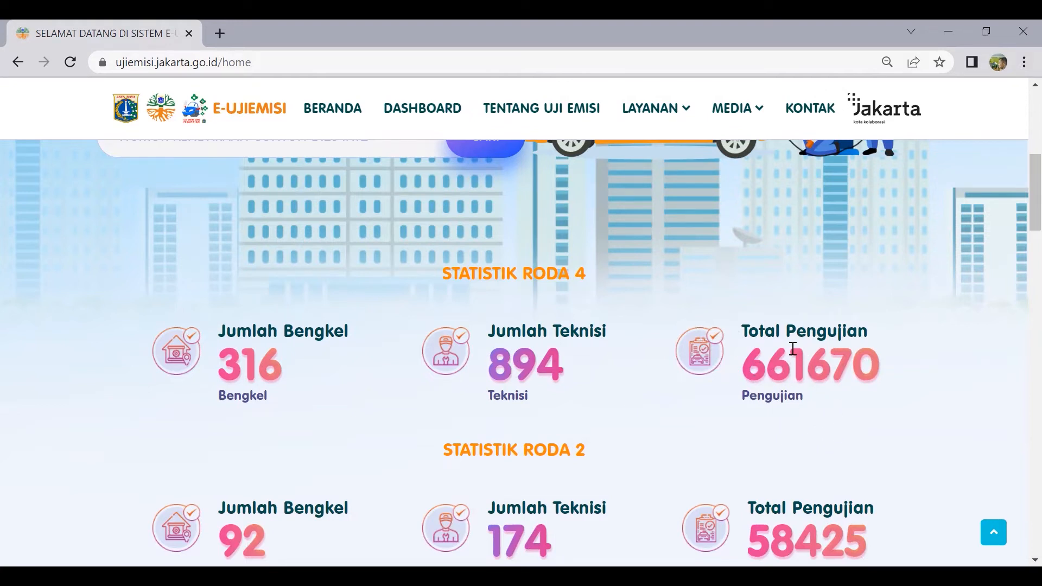
{"action": "scroll", "coordinate": [529, 391], "scroll_direction": "down", "scroll_amount": 2}
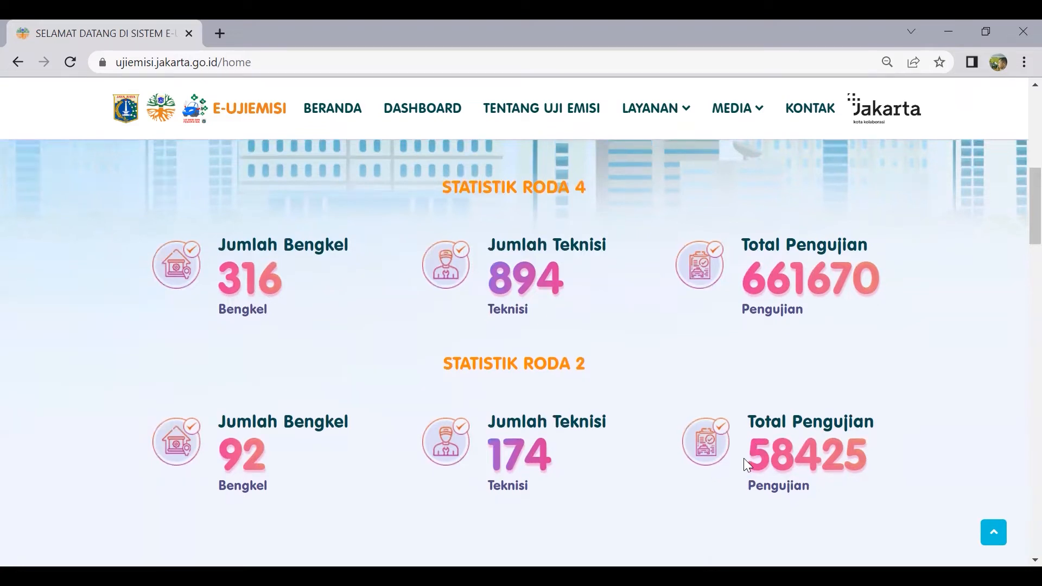
{"action": "scroll", "coordinate": [745, 463], "scroll_direction": "down", "scroll_amount": 3}
{"action": "scroll", "coordinate": [685, 369], "scroll_direction": "up", "scroll_amount": 3}
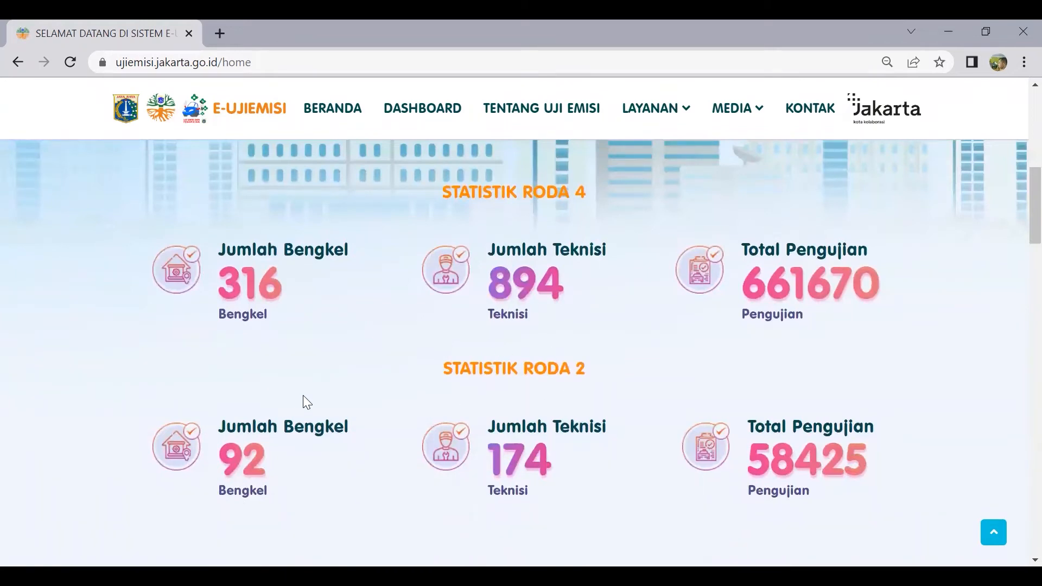
{"action": "scroll", "coordinate": [357, 424], "scroll_direction": "down", "scroll_amount": 5}
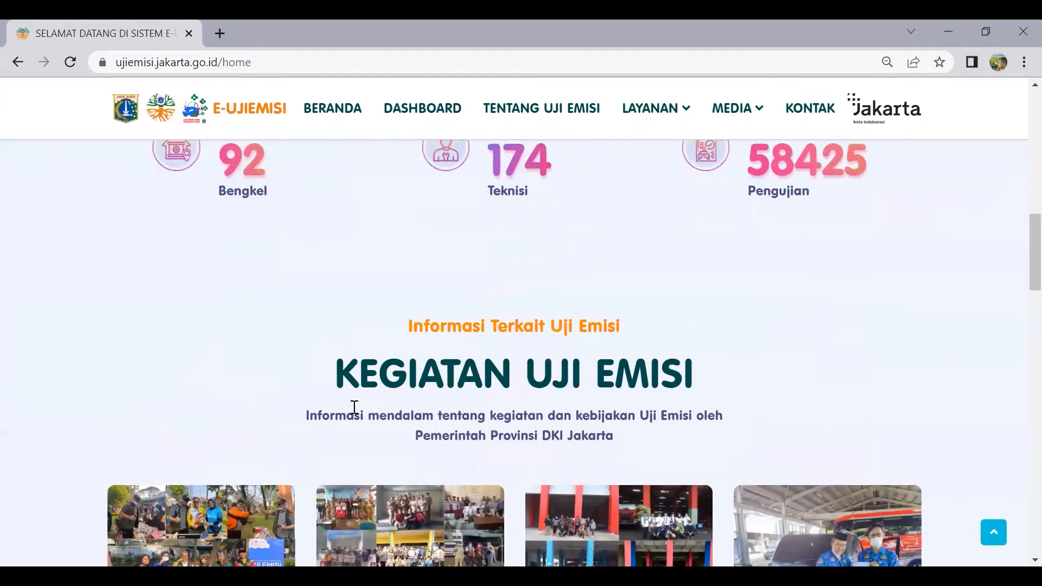
{"action": "scroll", "coordinate": [354, 407], "scroll_direction": "down", "scroll_amount": 2}
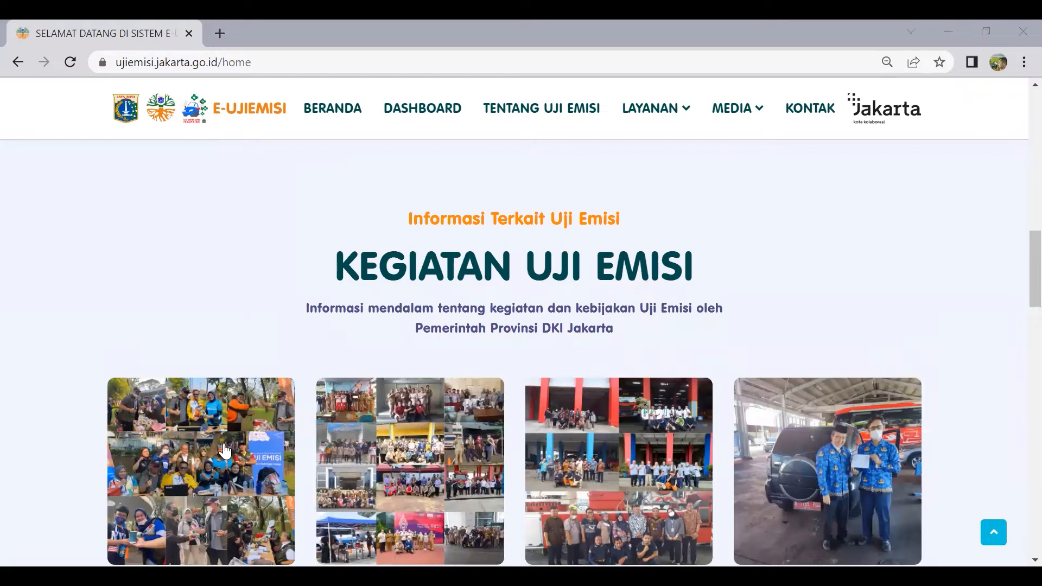
{"action": "scroll", "coordinate": [307, 416], "scroll_direction": "down", "scroll_amount": 2}
{"action": "scroll", "coordinate": [271, 422], "scroll_direction": "down", "scroll_amount": 2}
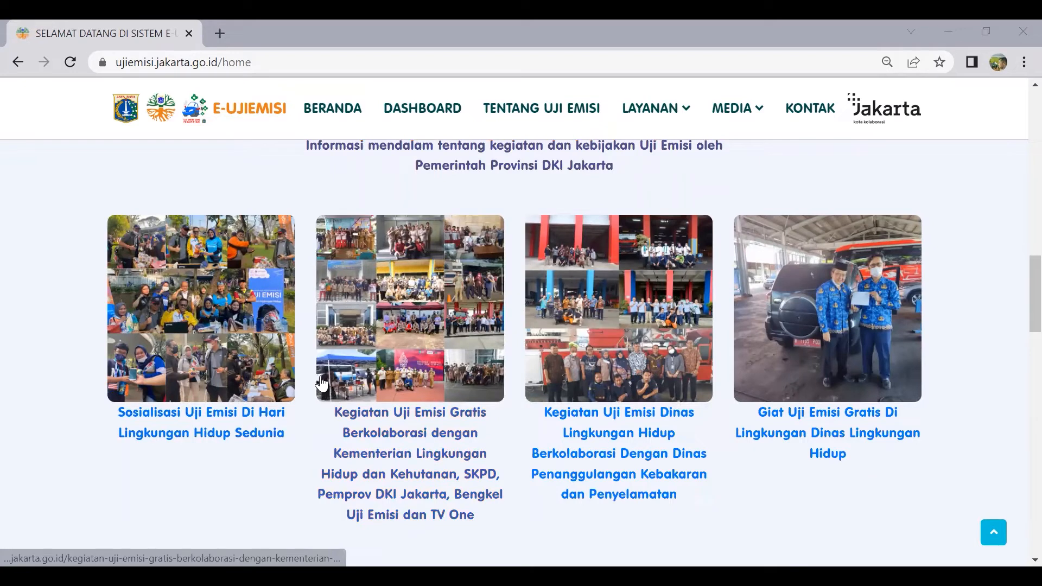
{"action": "scroll", "coordinate": [318, 380], "scroll_direction": "down", "scroll_amount": 1}
{"action": "scroll", "coordinate": [319, 377], "scroll_direction": "down", "scroll_amount": 5}
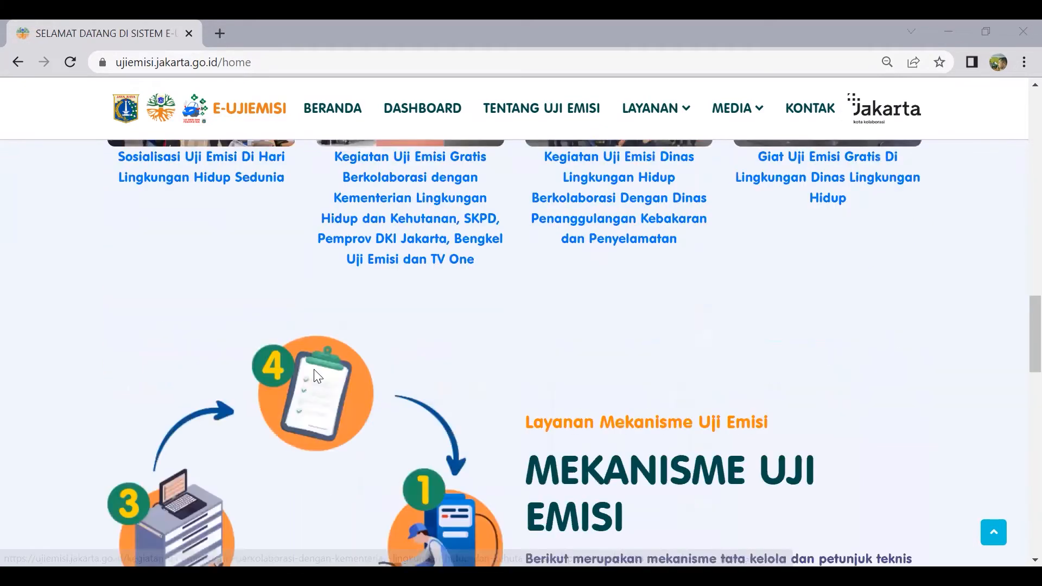
{"action": "scroll", "coordinate": [461, 361], "scroll_direction": "down", "scroll_amount": 3}
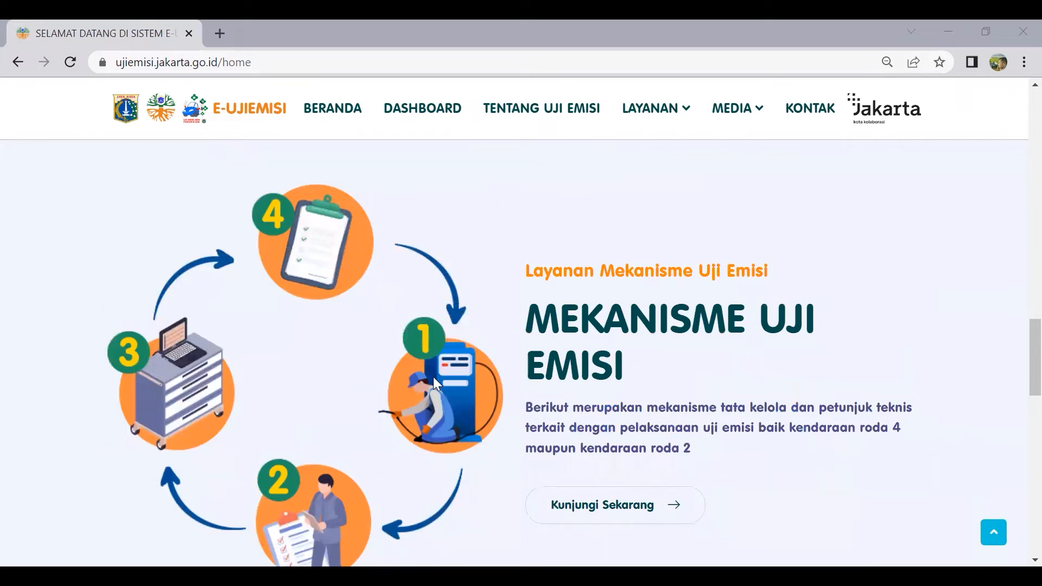
{"action": "scroll", "coordinate": [466, 374], "scroll_direction": "down", "scroll_amount": 8}
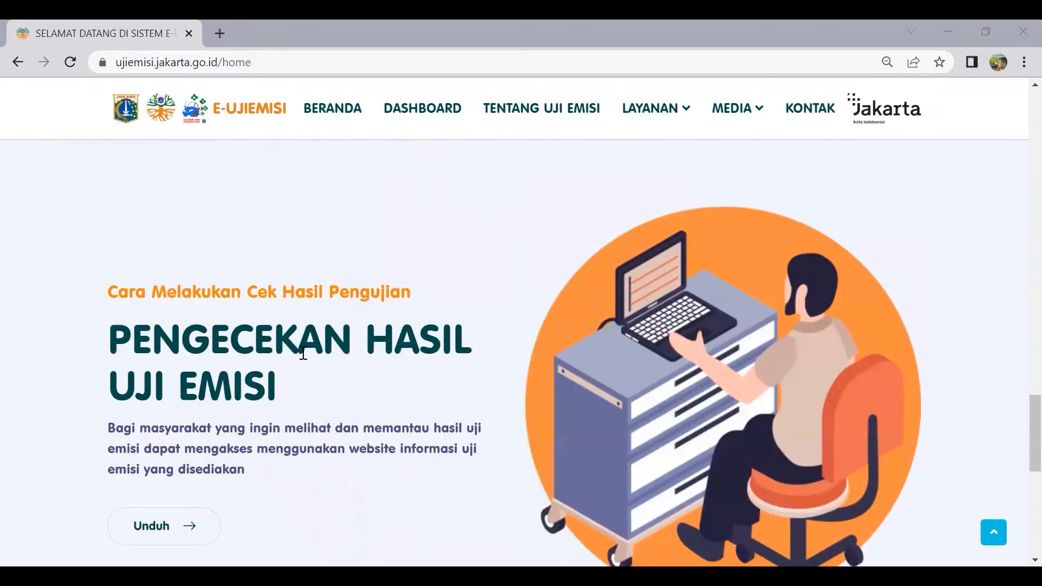
{"action": "scroll", "coordinate": [365, 341], "scroll_direction": "down", "scroll_amount": 2}
{"action": "scroll", "coordinate": [277, 324], "scroll_direction": "up", "scroll_amount": 2}
{"action": "scroll", "coordinate": [375, 395], "scroll_direction": "down", "scroll_amount": 3}
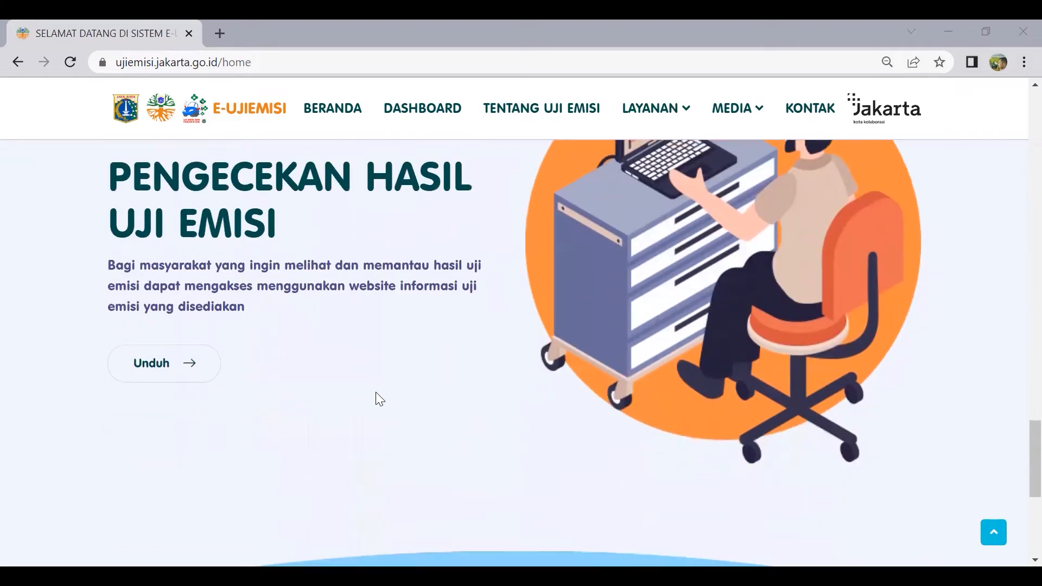
{"action": "scroll", "coordinate": [377, 398], "scroll_direction": "down", "scroll_amount": 6}
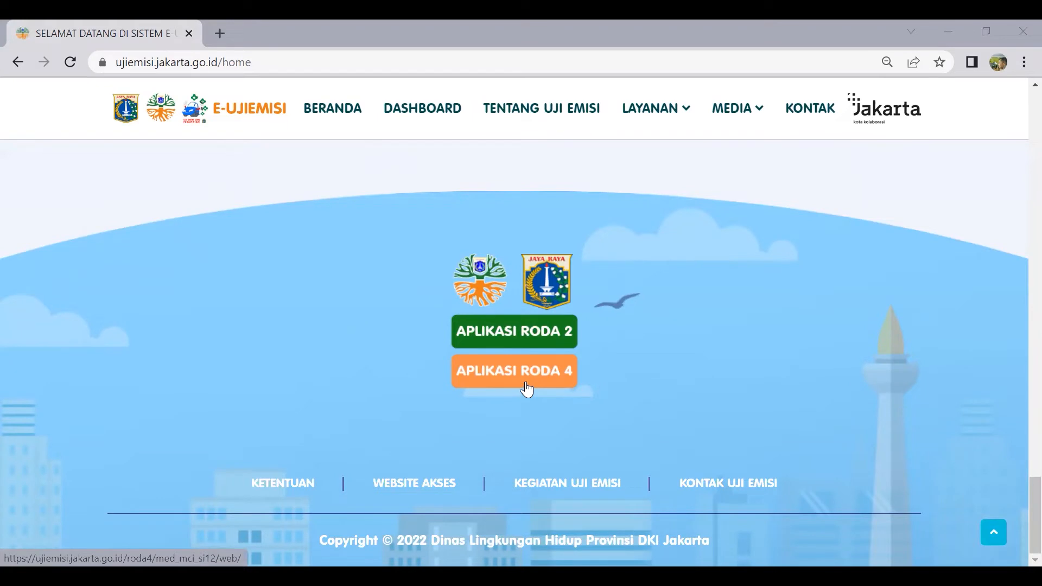
{"action": "scroll", "coordinate": [522, 387], "scroll_direction": "up", "scroll_amount": 10}
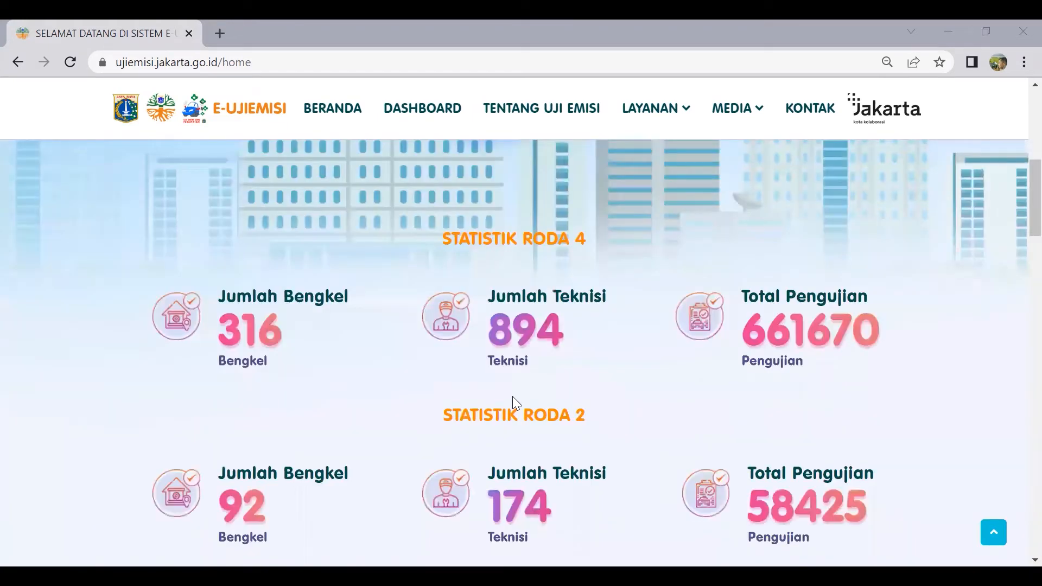
{"action": "scroll", "coordinate": [512, 403], "scroll_direction": "up", "scroll_amount": 5}
{"action": "mouse_move", "coordinate": [681, 115]}
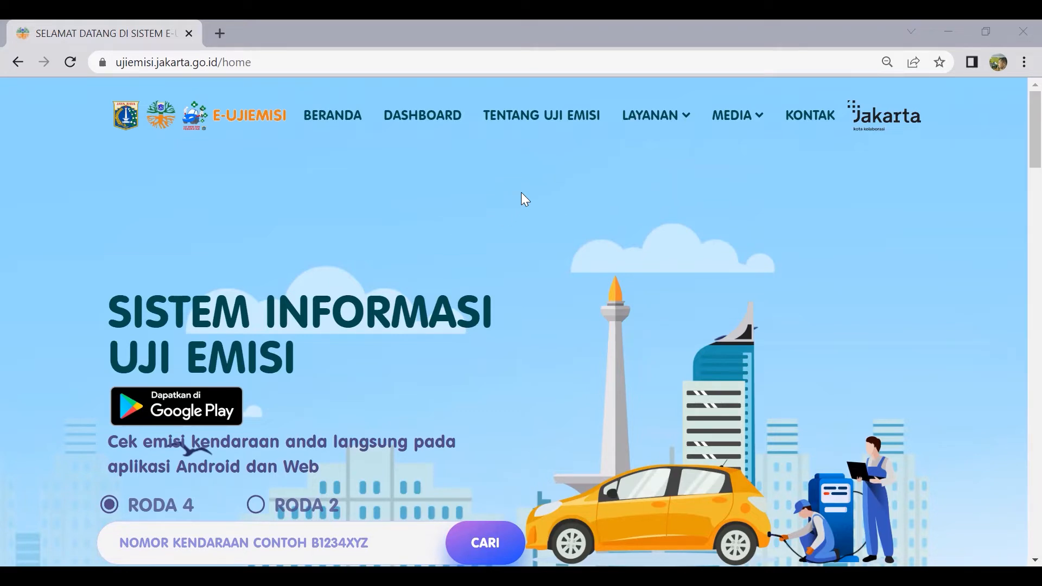
Scroll the home page down and back up to the top navigation
{"action": "scroll", "coordinate": [521, 192], "scroll_direction": "down", "scroll_amount": 3}
{"action": "scroll", "coordinate": [522, 194], "scroll_direction": "up", "scroll_amount": 3}
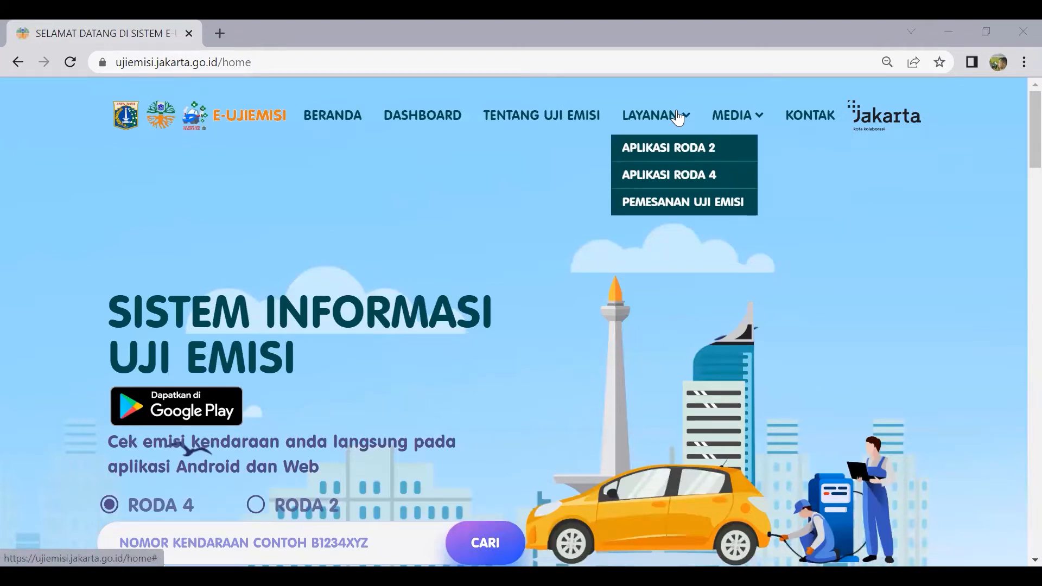
Open APLIKASI RODA 4 and log in with the saved testing-site account, ticking reCAPTCHA
{"action": "left_click", "coordinate": [668, 176]}
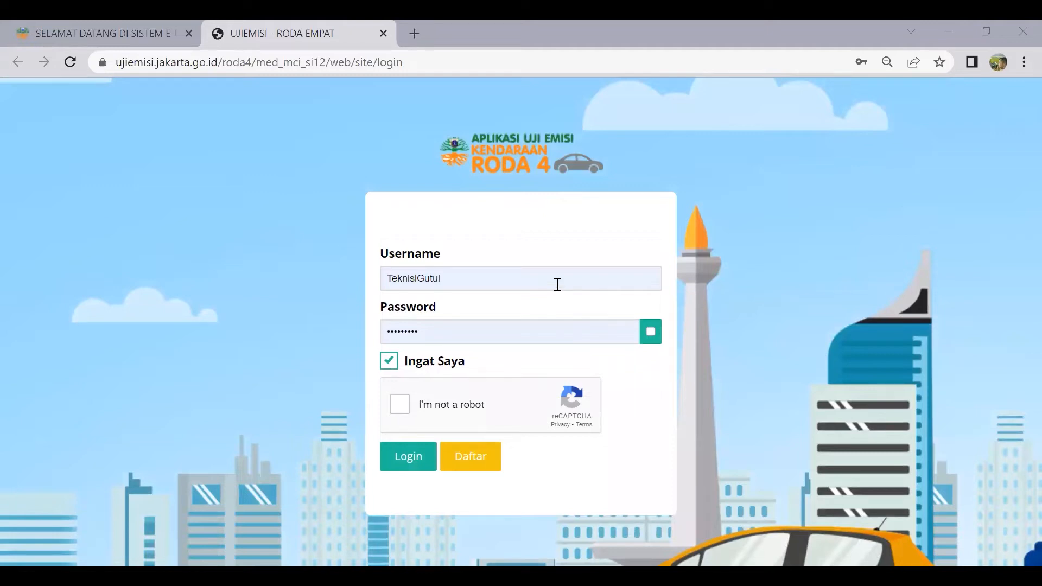
{"action": "left_click_drag", "start_coordinate": [557, 284], "coordinate": [327, 274]}
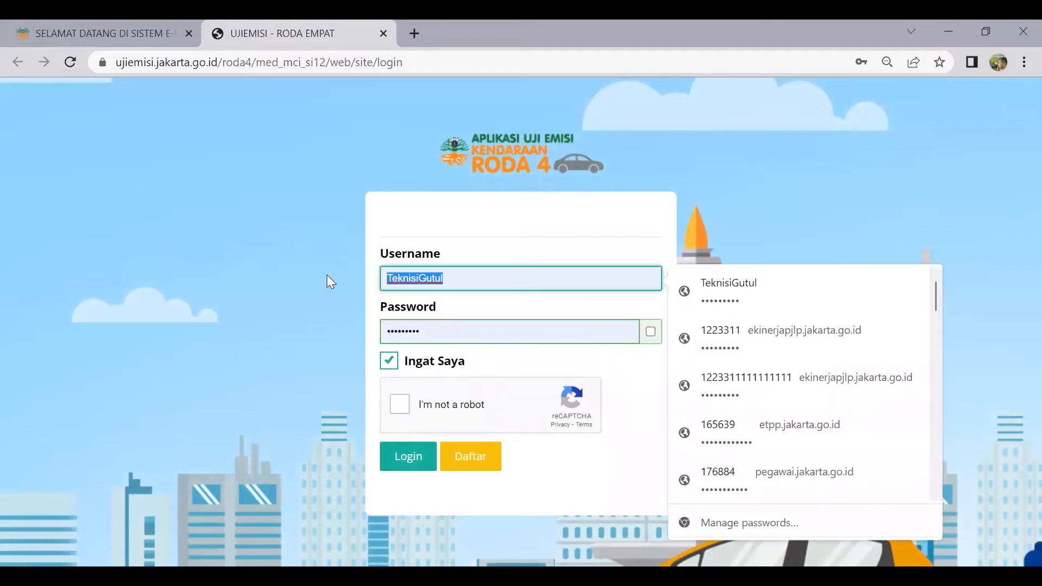
{"action": "type", "text": "Te"}
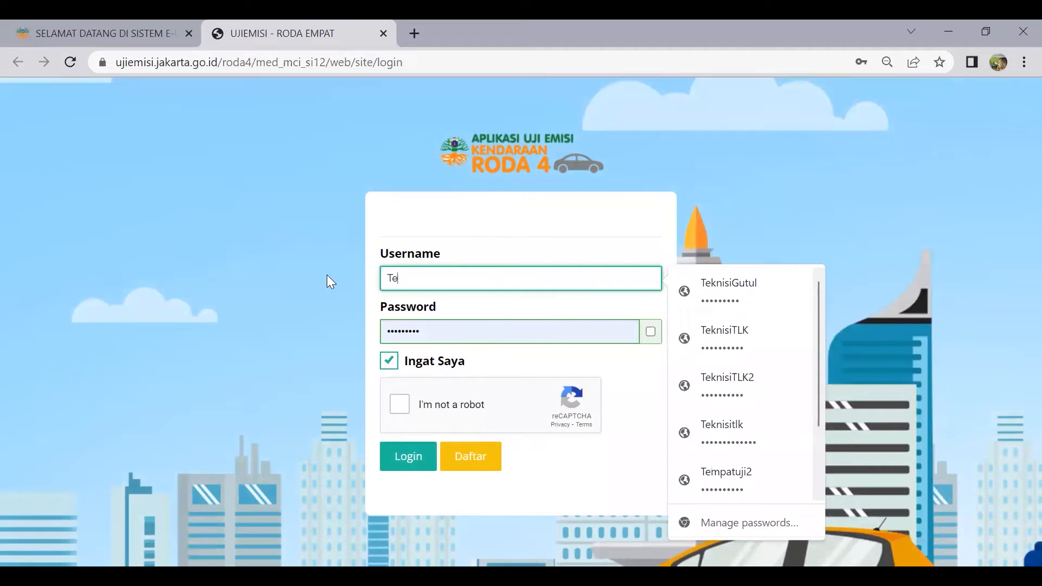
{"action": "type", "text": "mpatuji2"}
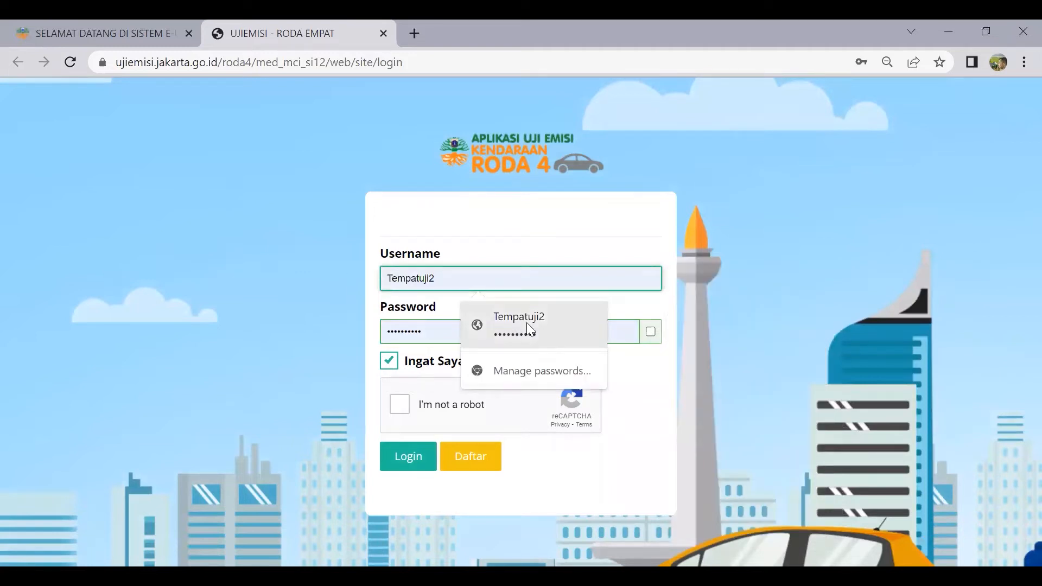
{"action": "left_click", "coordinate": [526, 322]}
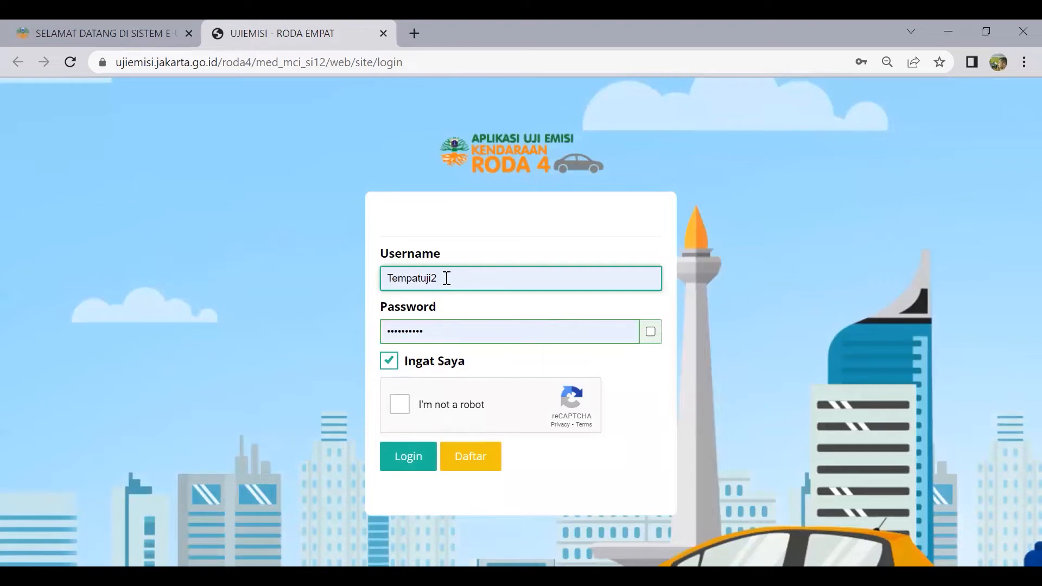
{"action": "left_click", "coordinate": [651, 332]}
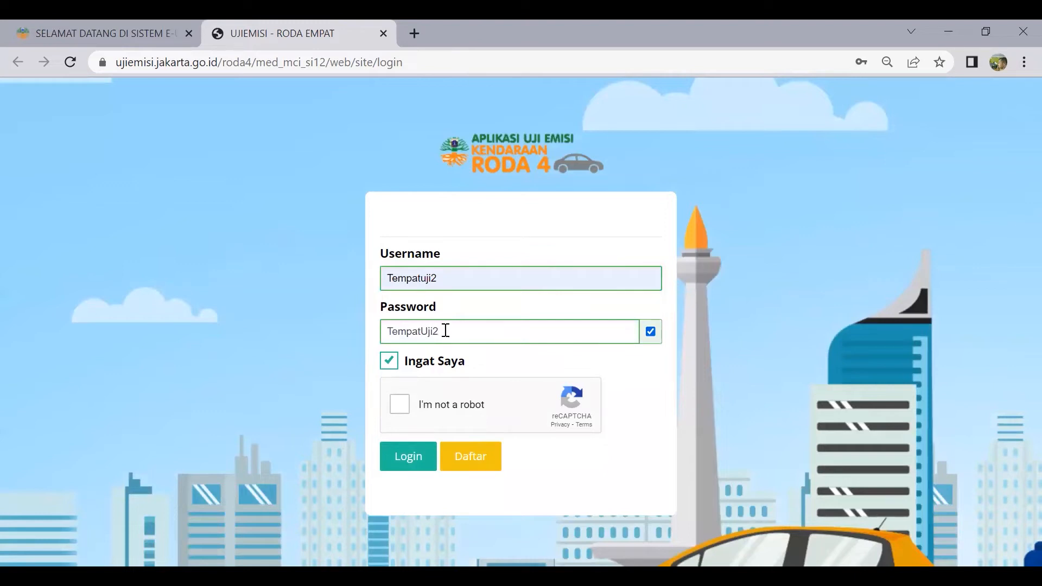
{"action": "left_click", "coordinate": [403, 406]}
{"action": "left_click", "coordinate": [408, 462]}
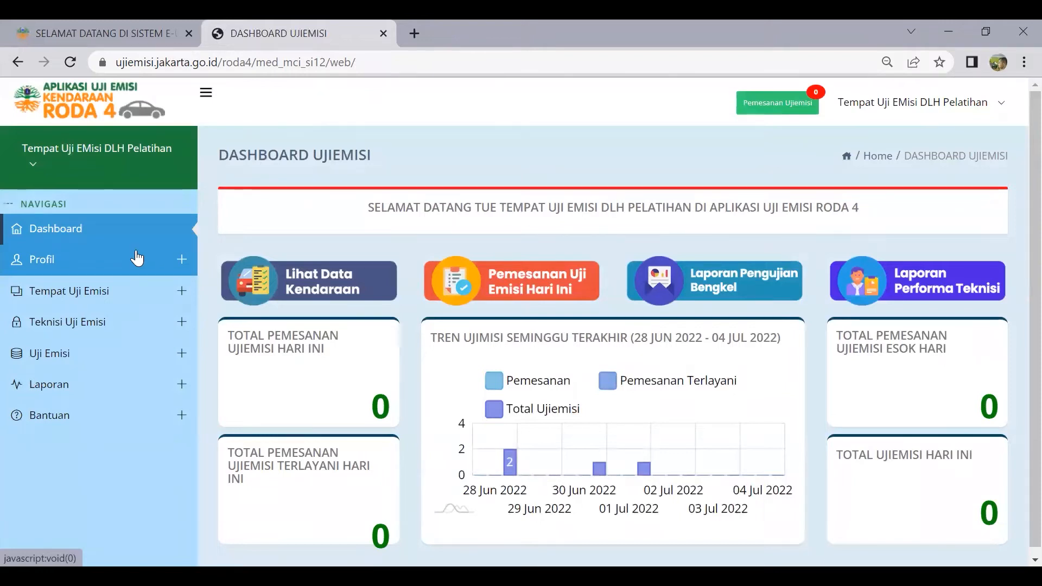
Open and close the account dropdown, then expand Profil in the sidebar
{"action": "left_click", "coordinate": [917, 100]}
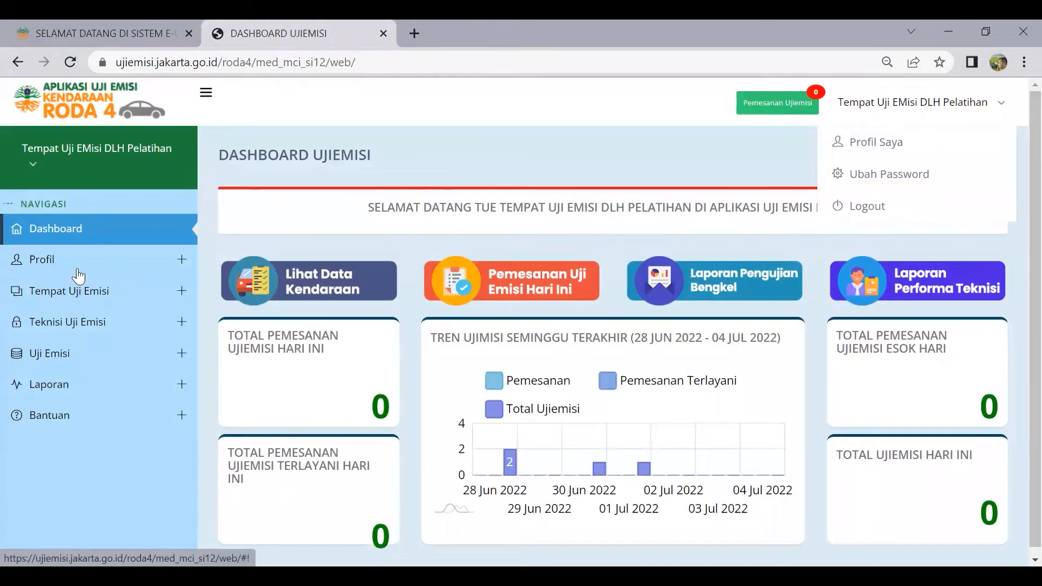
{"action": "left_click", "coordinate": [96, 252]}
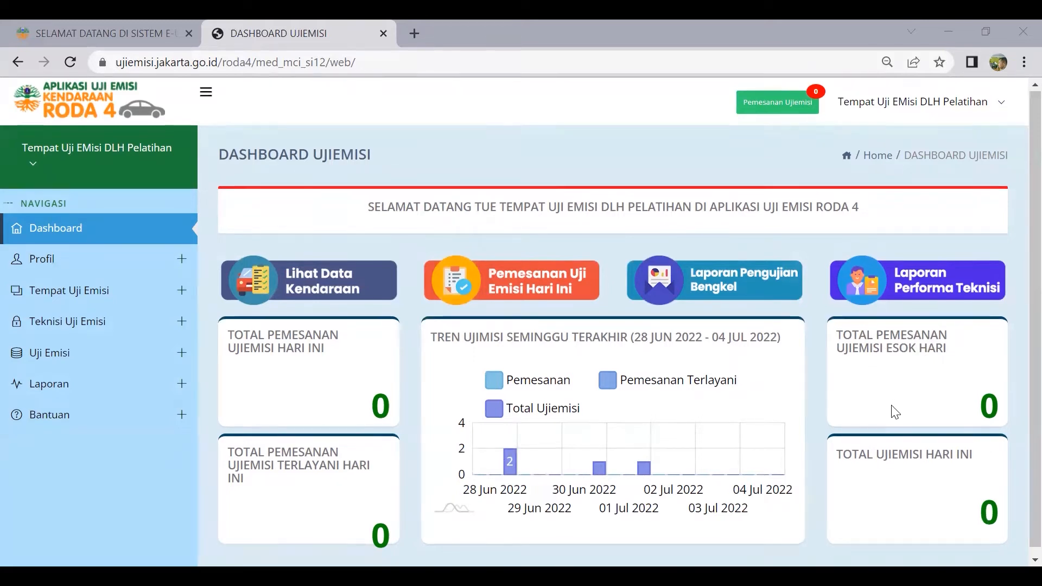
{"action": "scroll", "coordinate": [894, 408], "scroll_direction": "down", "scroll_amount": 1}
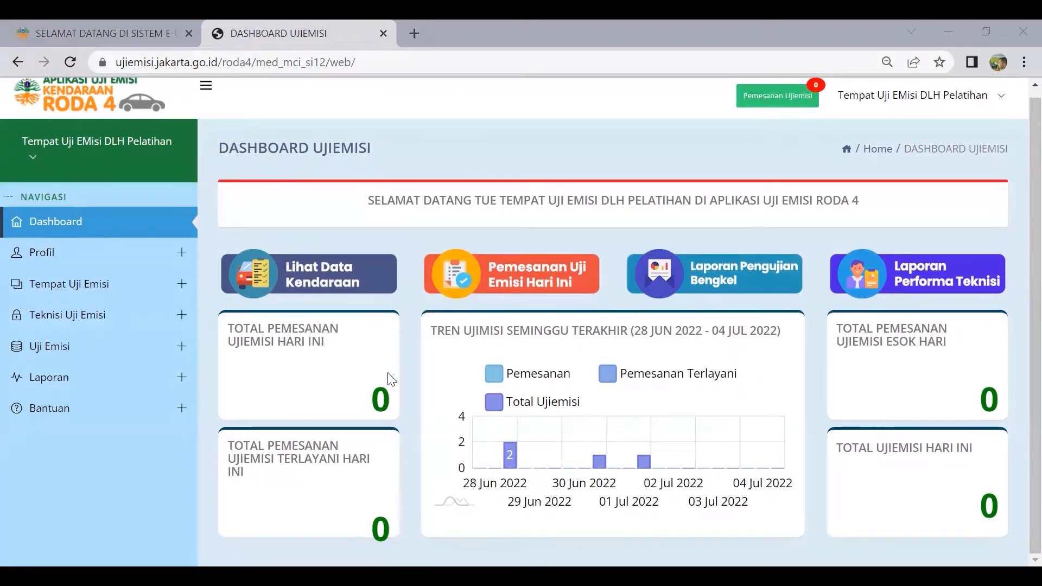
{"action": "left_click", "coordinate": [77, 264]}
Open Profil Saya and set Kategori Tempat Uji Emisi to Bengkel Uji Emisi
{"action": "left_click", "coordinate": [90, 293]}
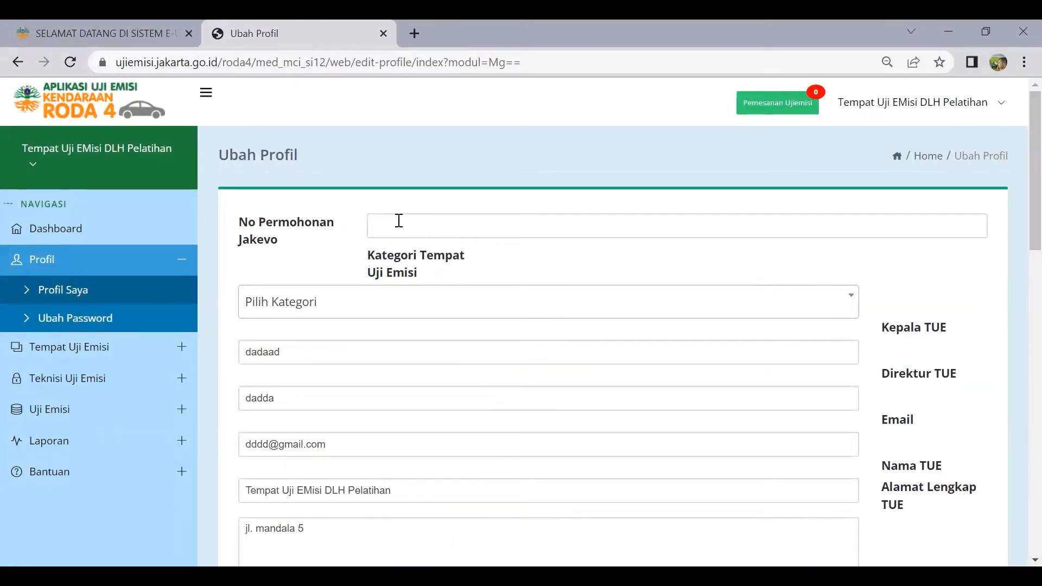
{"action": "left_click", "coordinate": [389, 301]}
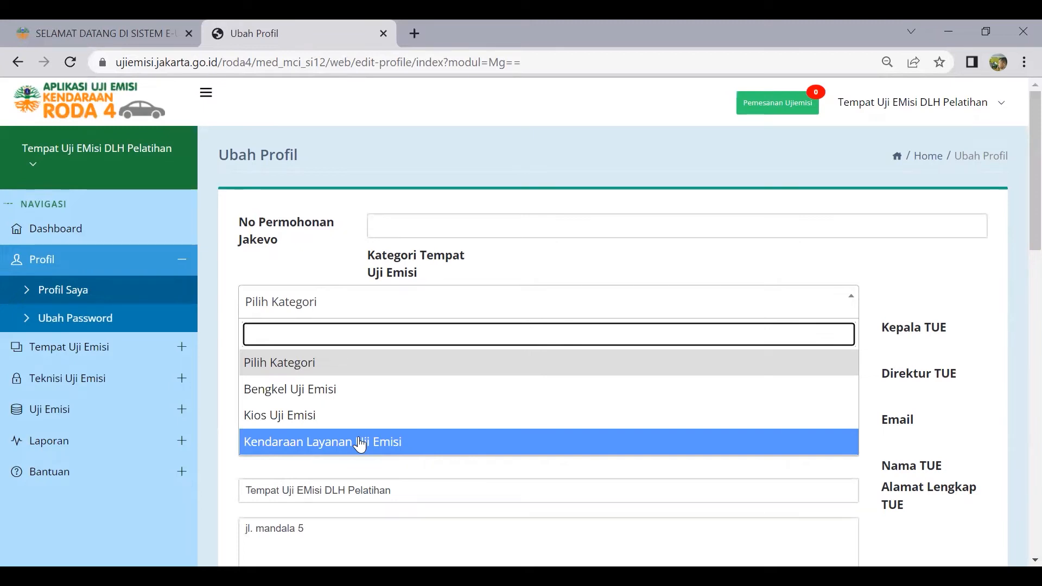
{"action": "left_click", "coordinate": [348, 390]}
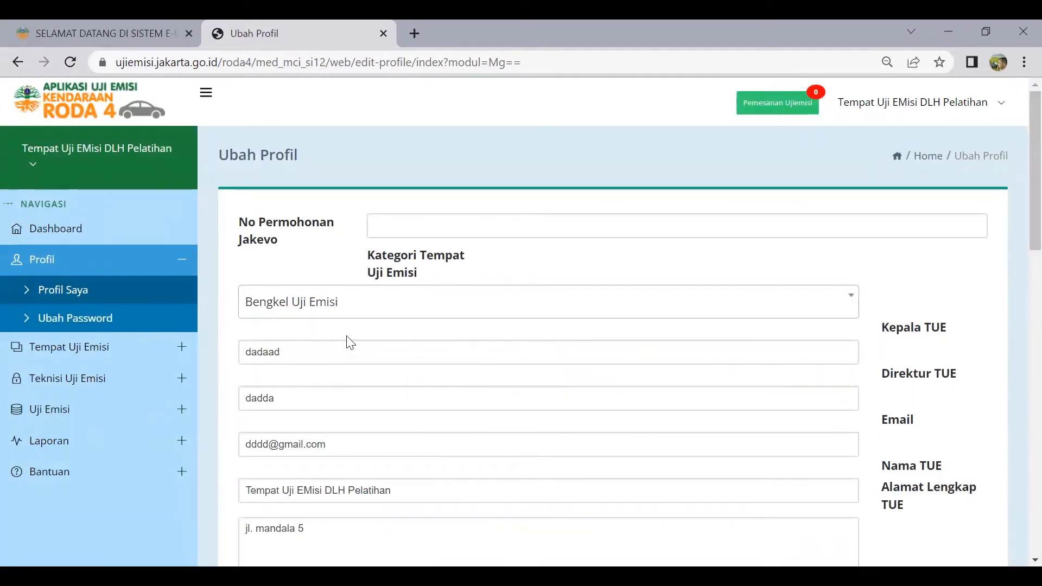
{"action": "scroll", "coordinate": [342, 349], "scroll_direction": "down", "scroll_amount": 3}
Scroll down to the Lokasi TUE map and try its address search box
{"action": "scroll", "coordinate": [329, 234], "scroll_direction": "down", "scroll_amount": 5}
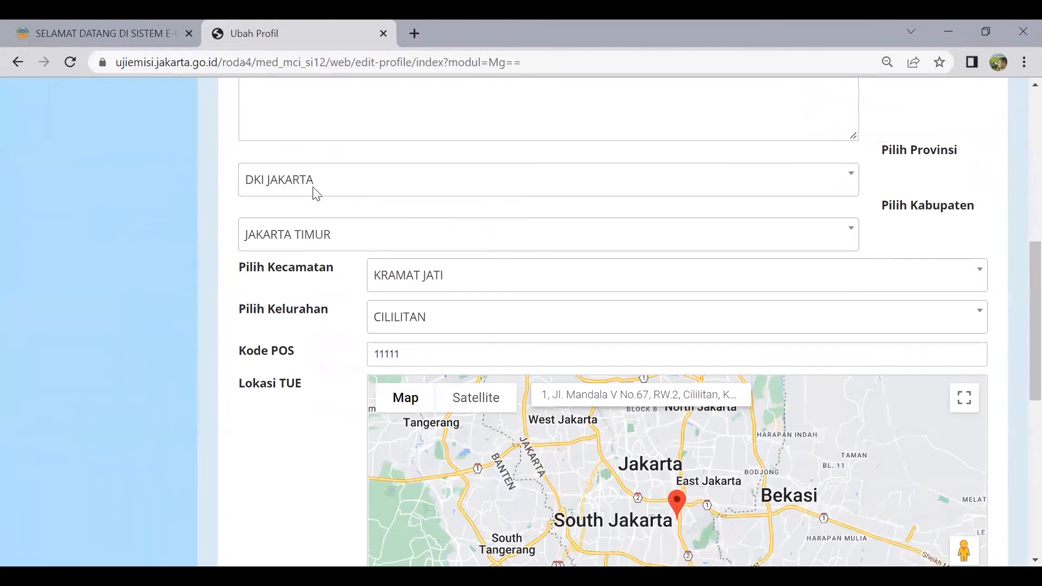
{"action": "scroll", "coordinate": [317, 187], "scroll_direction": "up", "scroll_amount": 3}
{"action": "scroll", "coordinate": [317, 187], "scroll_direction": "down", "scroll_amount": 2}
{"action": "scroll", "coordinate": [316, 187], "scroll_direction": "down", "scroll_amount": 4}
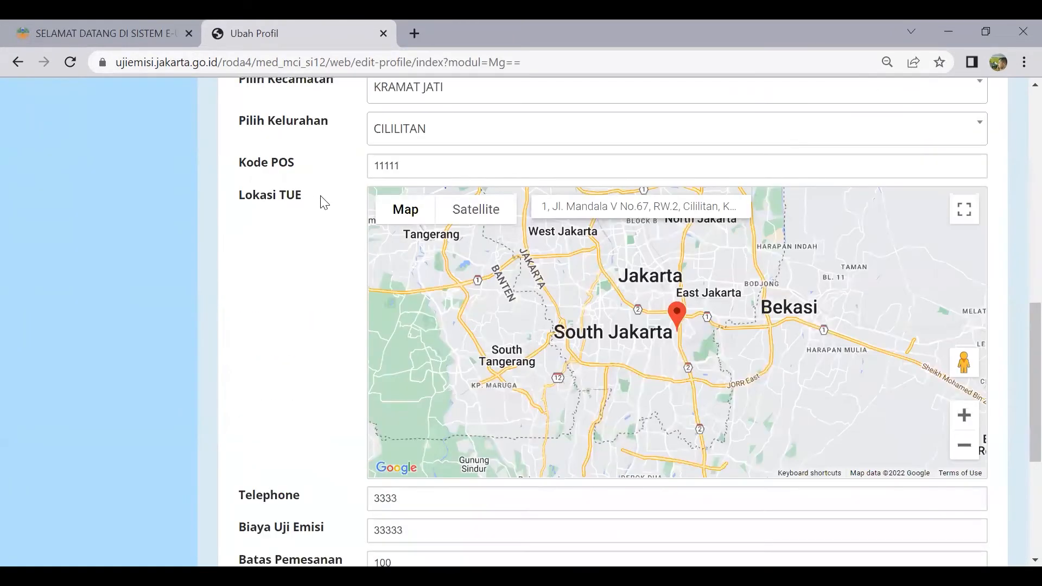
{"action": "scroll", "coordinate": [331, 212], "scroll_direction": "down", "scroll_amount": 2}
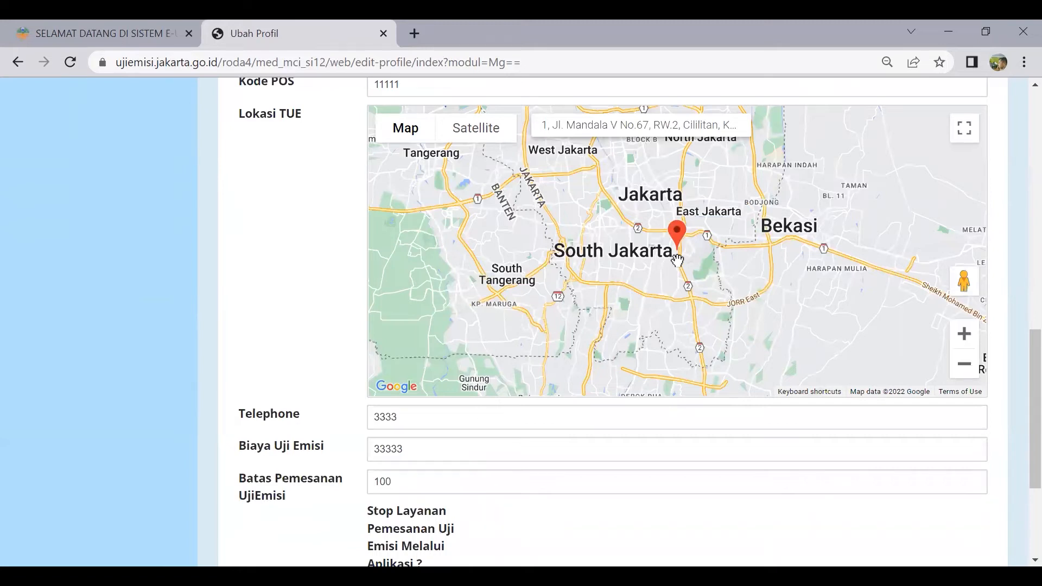
{"action": "scroll", "coordinate": [677, 260], "scroll_direction": "up", "scroll_amount": 2}
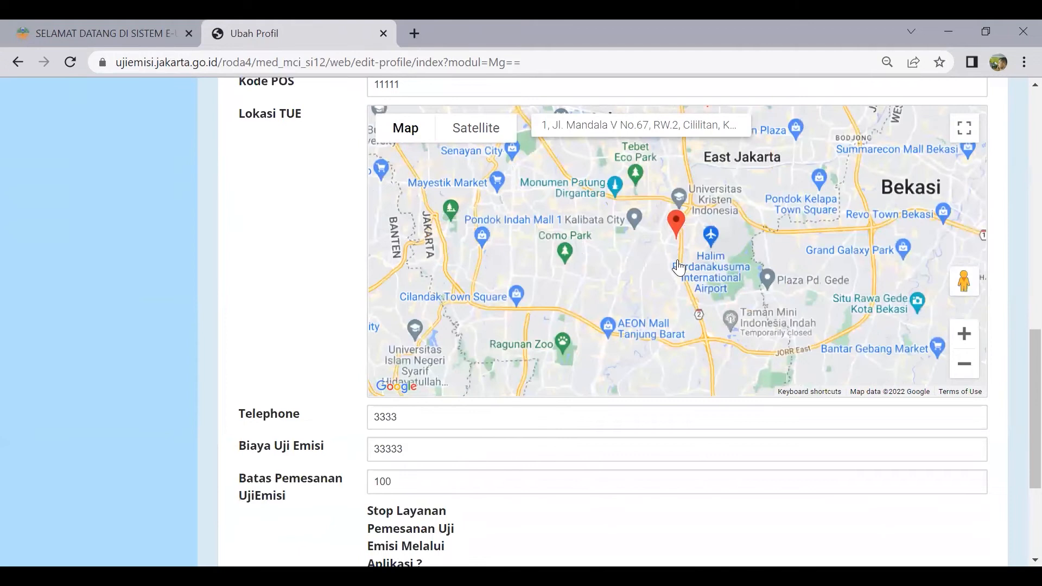
{"action": "scroll", "coordinate": [678, 266], "scroll_direction": "down", "scroll_amount": 2}
{"action": "scroll", "coordinate": [693, 221], "scroll_direction": "down", "scroll_amount": 2}
{"action": "scroll", "coordinate": [837, 161], "scroll_direction": "down", "scroll_amount": 2}
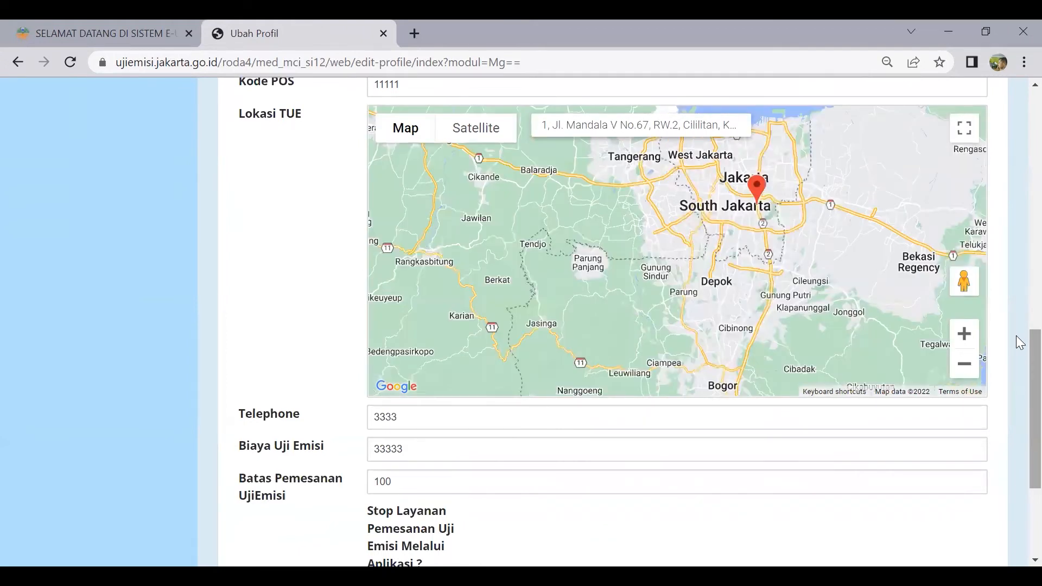
{"action": "scroll", "coordinate": [1020, 325], "scroll_direction": "up", "scroll_amount": 2}
{"action": "left_click_drag", "start_coordinate": [1017, 300], "coordinate": [1017, 299]}
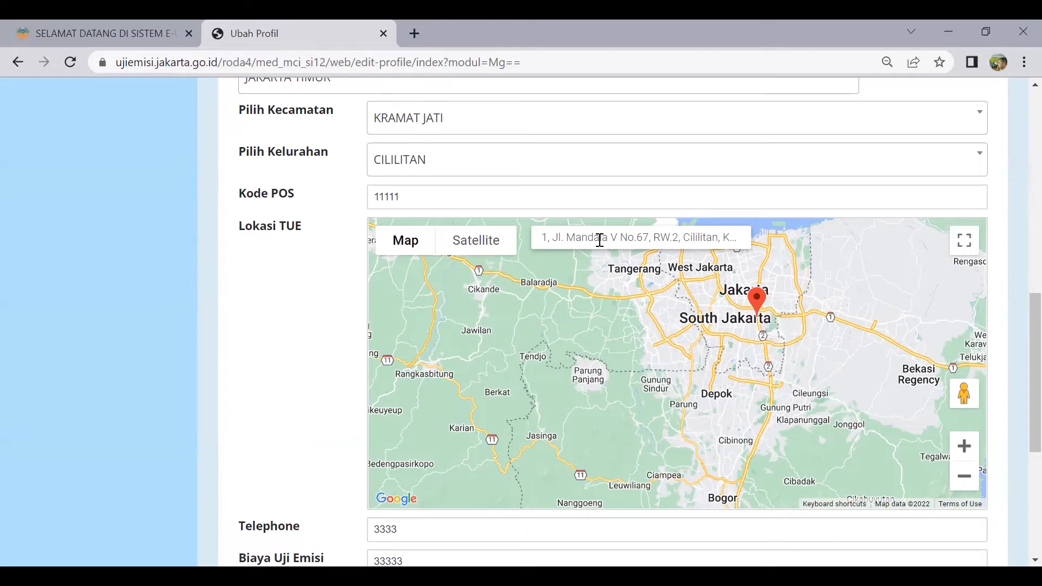
{"action": "left_click", "coordinate": [600, 237]}
{"action": "left_click", "coordinate": [833, 352]}
Place the map pin and drag it onto the site in Cililitan near Halim
{"action": "scroll", "coordinate": [743, 335], "scroll_direction": "up", "scroll_amount": 2}
{"action": "scroll", "coordinate": [743, 334], "scroll_direction": "up", "scroll_amount": 1}
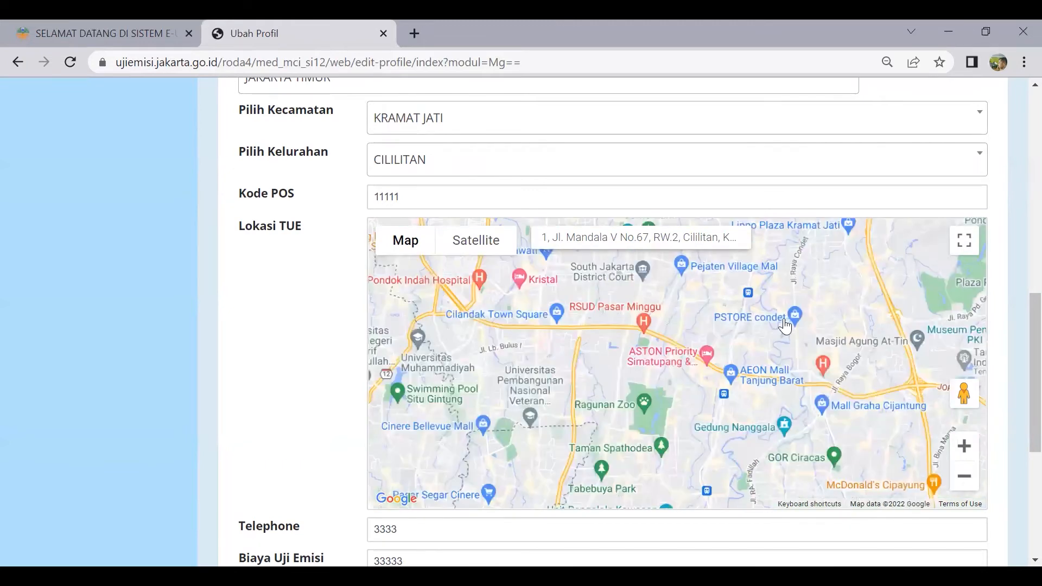
{"action": "scroll", "coordinate": [732, 334], "scroll_direction": "up", "scroll_amount": 1}
{"action": "left_click", "coordinate": [730, 334]}
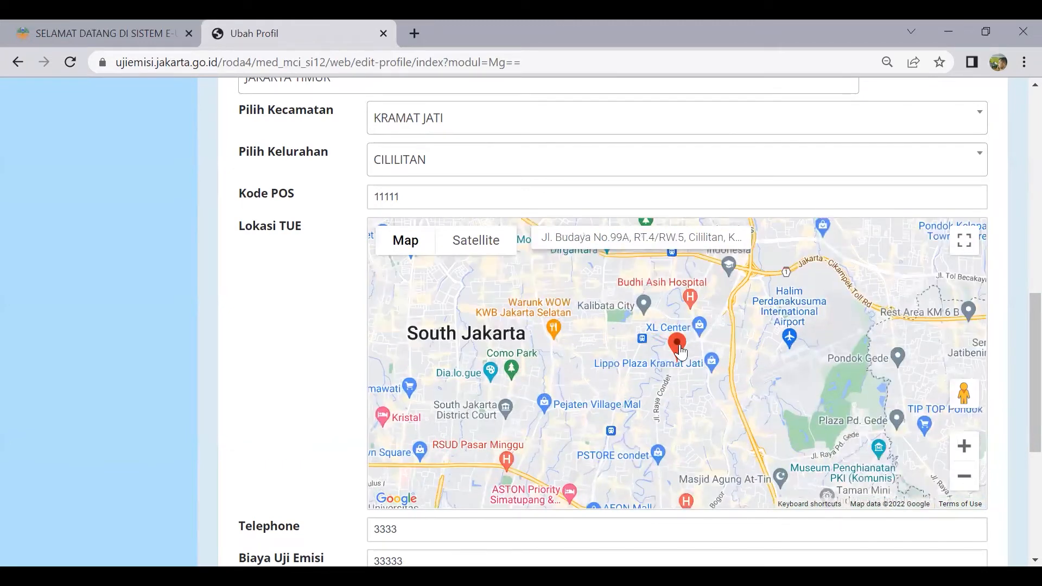
{"action": "left_click_drag", "start_coordinate": [678, 334], "coordinate": [722, 325]}
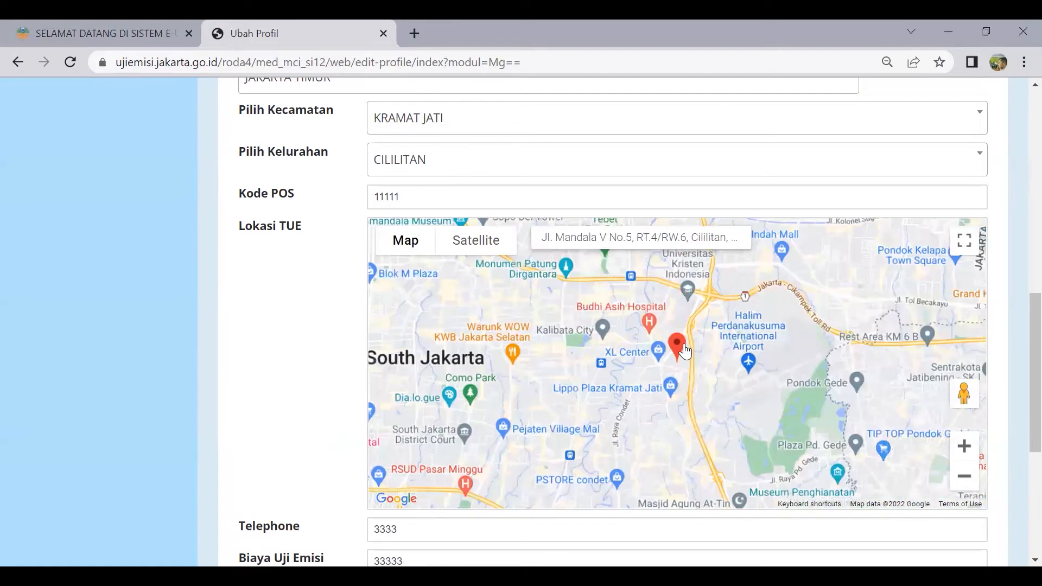
{"action": "scroll", "coordinate": [678, 369], "scroll_direction": "down", "scroll_amount": 1}
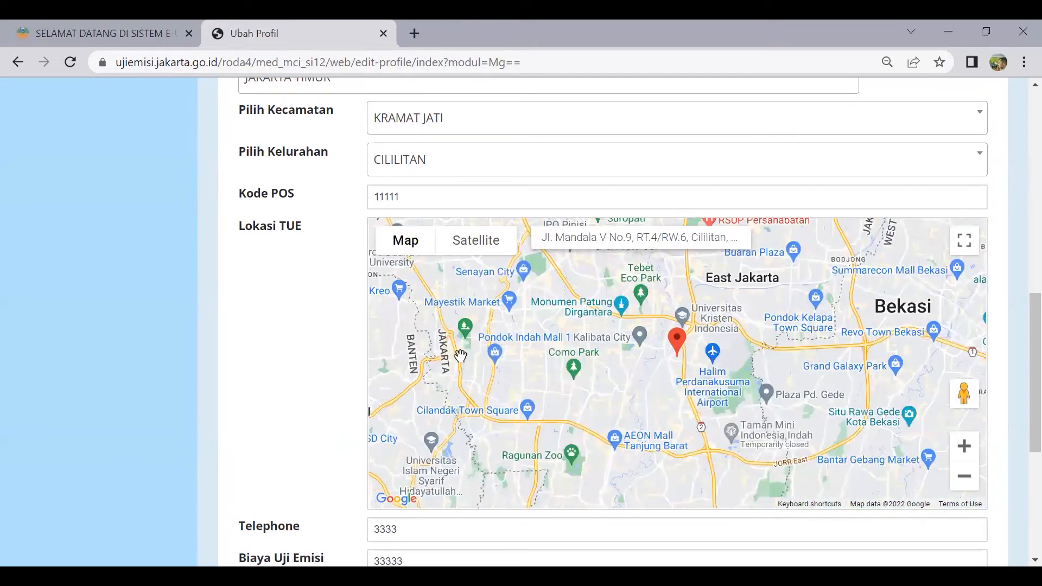
{"action": "scroll", "coordinate": [488, 360], "scroll_direction": "down", "scroll_amount": 1}
{"action": "scroll", "coordinate": [913, 383], "scroll_direction": "down", "scroll_amount": 1}
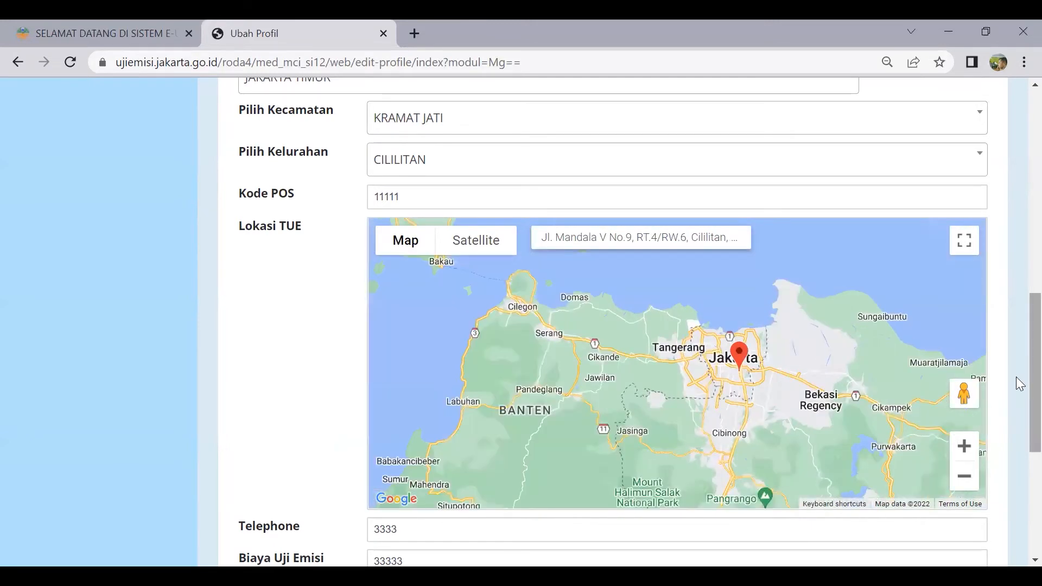
{"action": "scroll", "coordinate": [1019, 374], "scroll_direction": "down", "scroll_amount": 3}
{"action": "scroll", "coordinate": [1019, 514], "scroll_direction": "down", "scroll_amount": 2}
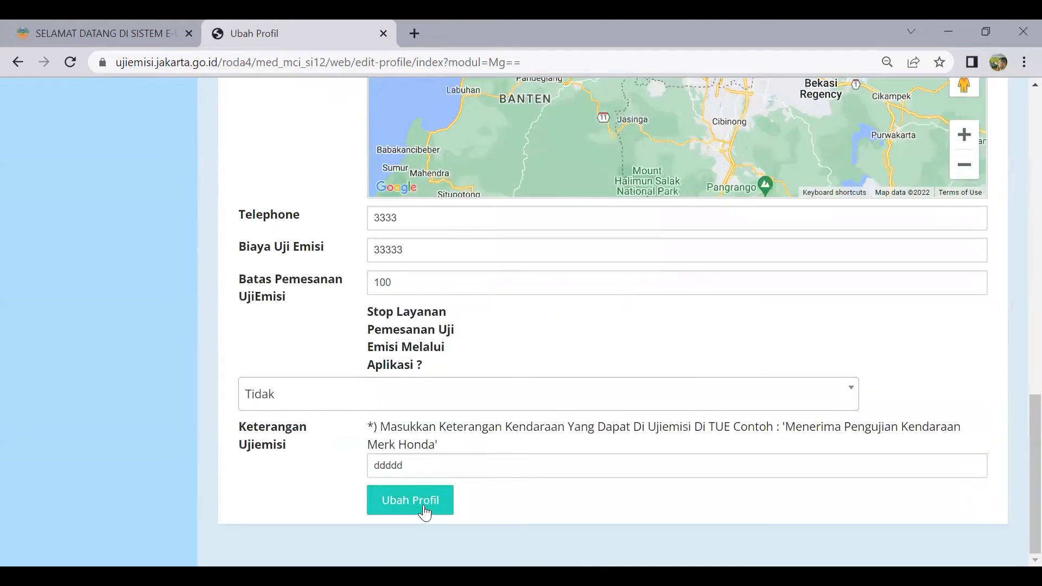
{"action": "scroll", "coordinate": [358, 436], "scroll_direction": "up", "scroll_amount": 9}
{"action": "scroll", "coordinate": [356, 445], "scroll_direction": "up", "scroll_amount": 8}
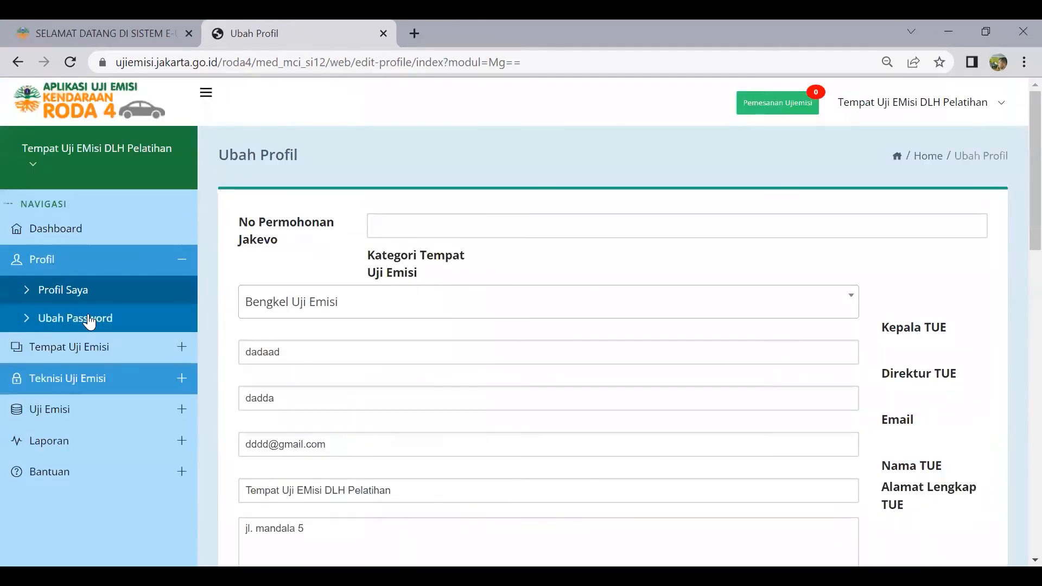
Visit the Ubah Password page, then expand the Tempat Uji Emisi submenu
{"action": "left_click", "coordinate": [67, 319]}
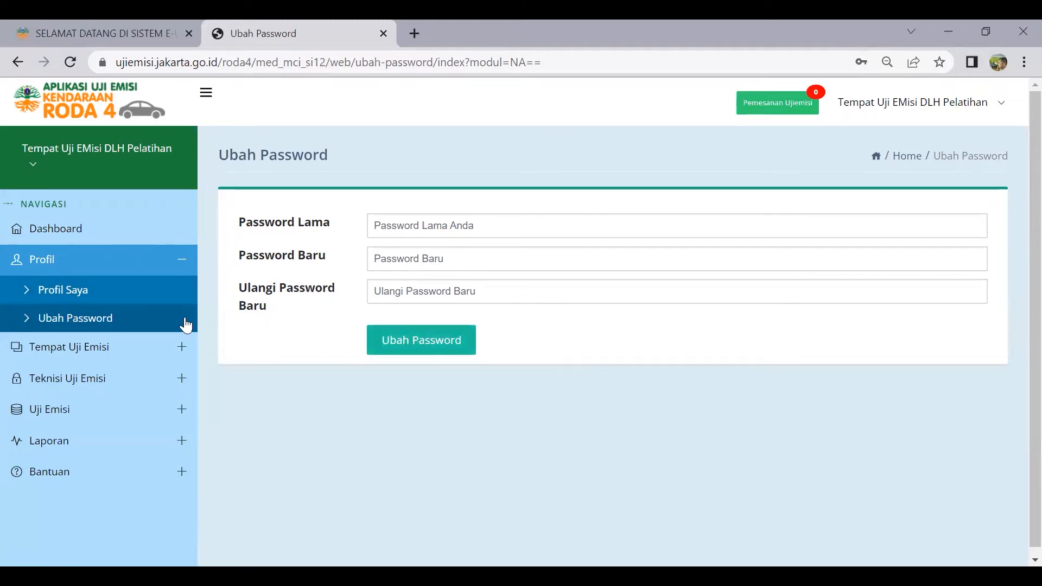
{"action": "left_click", "coordinate": [97, 357]}
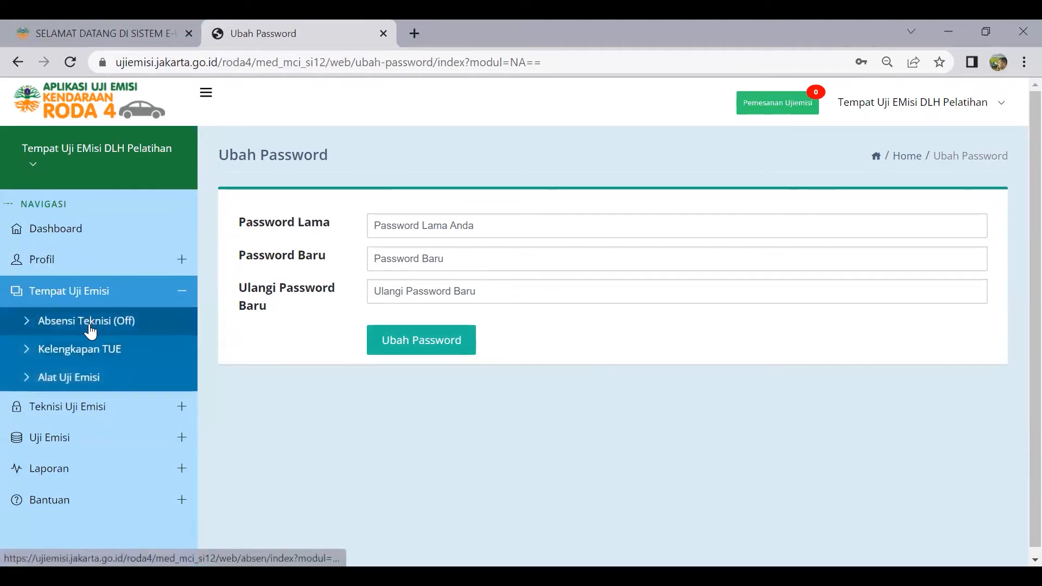
Open Absensi Teknisi (Off) and start a new absence record with Tambah
{"action": "left_click", "coordinate": [91, 324]}
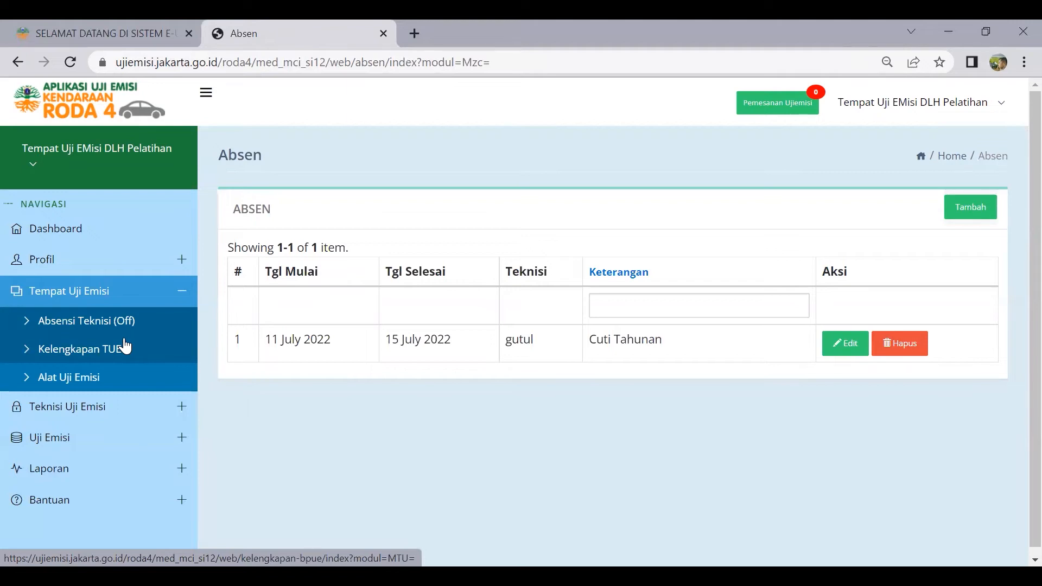
{"action": "left_click", "coordinate": [974, 213]}
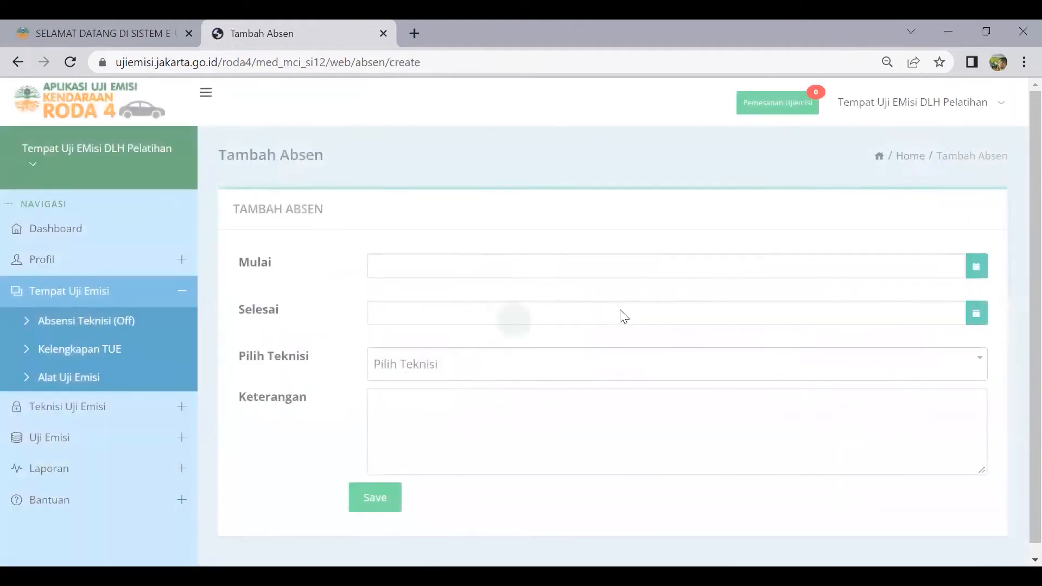
Set the absence period from 18 July 2022 to 22 July 2022
{"action": "left_click", "coordinate": [470, 268]}
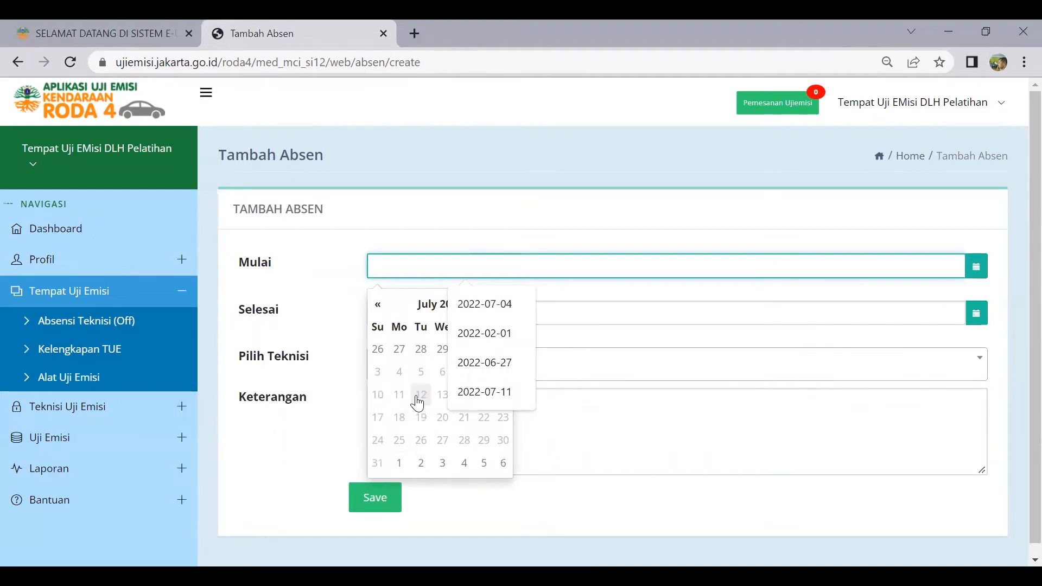
{"action": "left_click", "coordinate": [400, 417]}
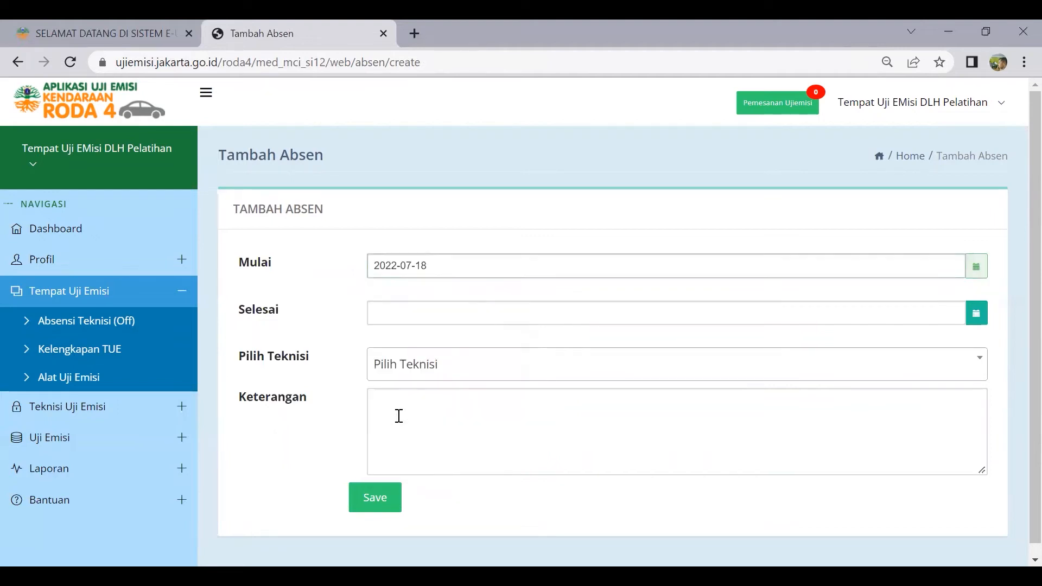
{"action": "left_click", "coordinate": [977, 315]}
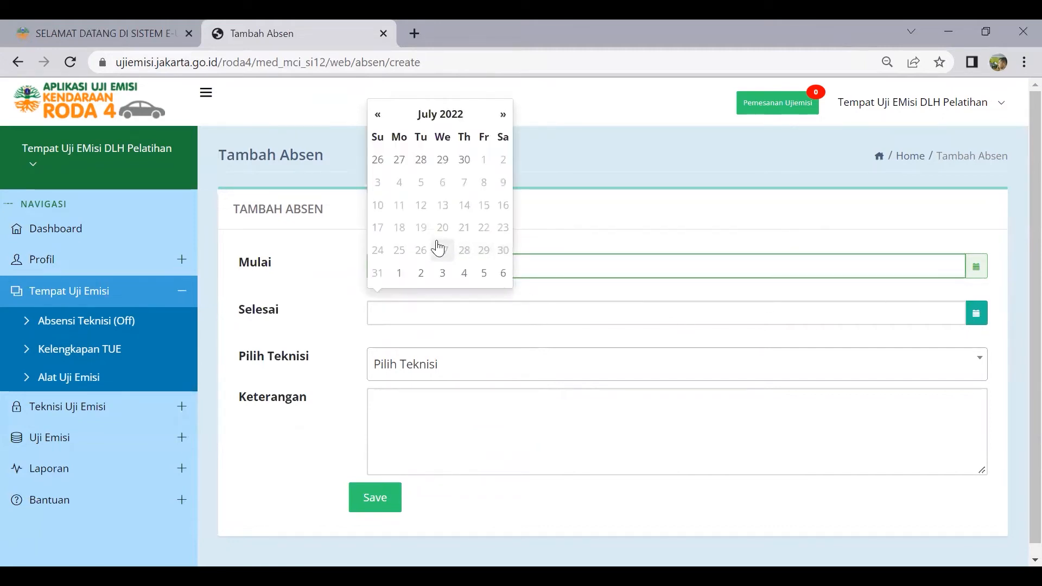
{"action": "left_click", "coordinate": [483, 238]}
Assign technician gutul, enter 'Cuti tahunan' as the description, and save the absence
{"action": "left_click", "coordinate": [435, 374]}
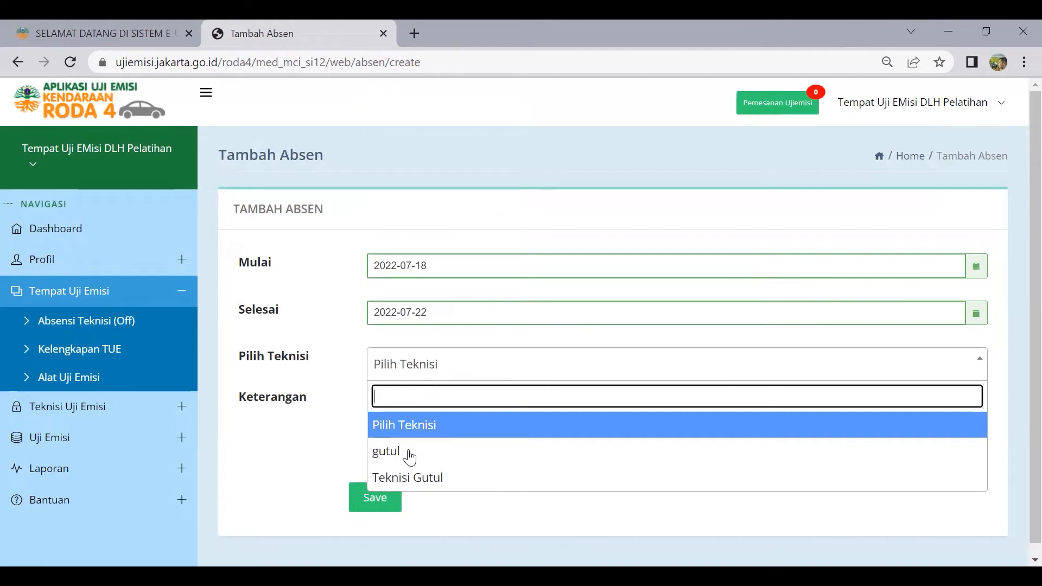
{"action": "left_click", "coordinate": [429, 480]}
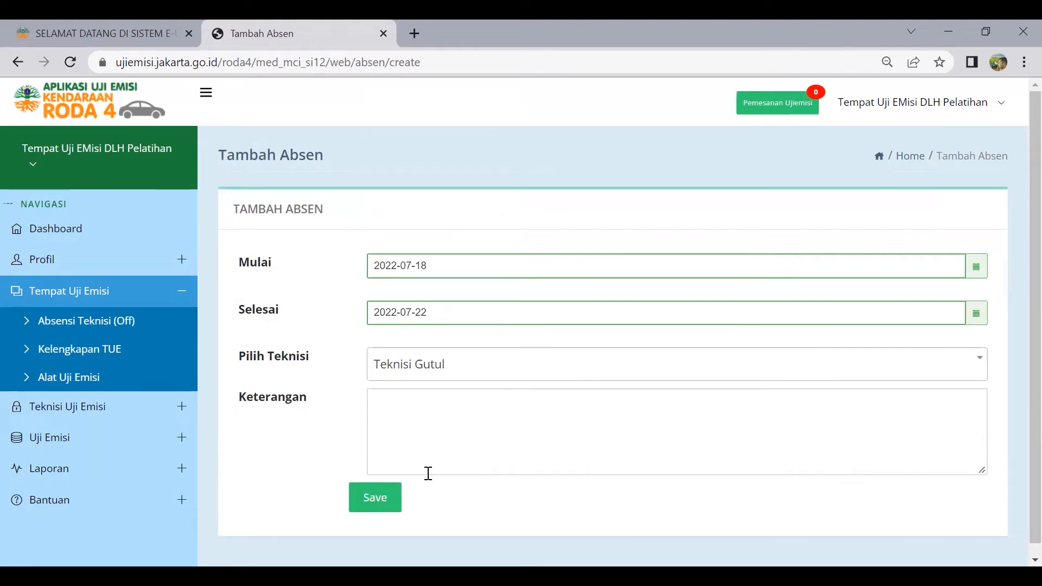
{"action": "left_click", "coordinate": [442, 372]}
{"action": "left_click", "coordinate": [402, 454]}
{"action": "left_click", "coordinate": [433, 426]}
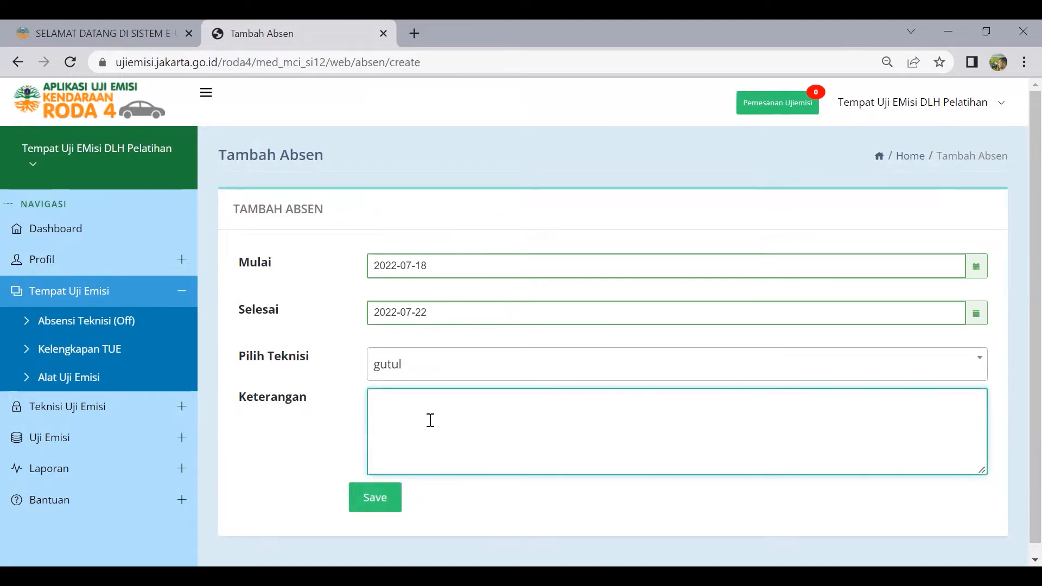
{"action": "type", "text": "Cuti tahunan"}
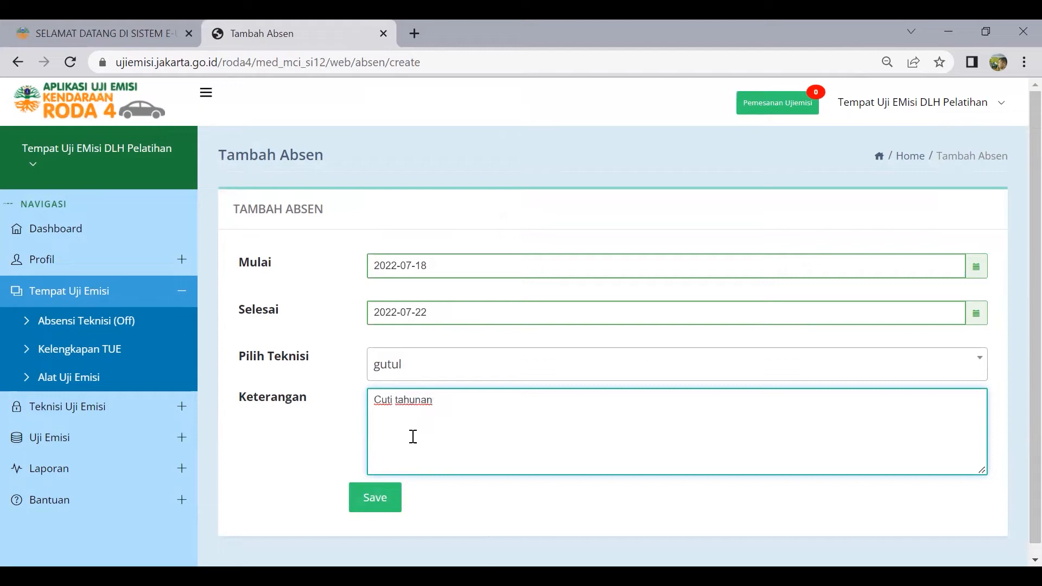
{"action": "left_click", "coordinate": [387, 505]}
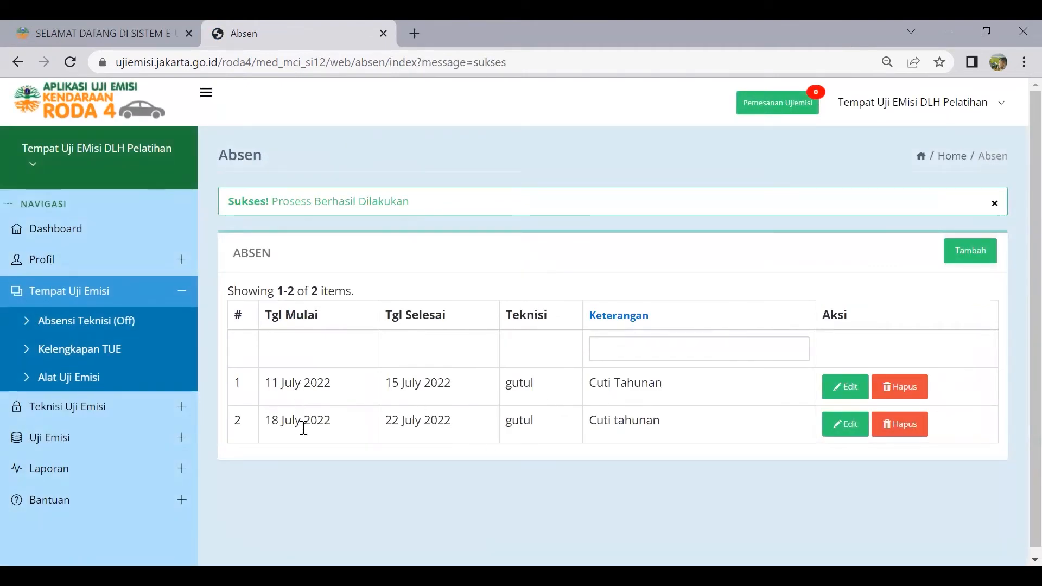
{"action": "left_click", "coordinate": [910, 393]}
Confirm deleting the 11–15 July 2022 absence record
{"action": "left_click", "coordinate": [619, 156]}
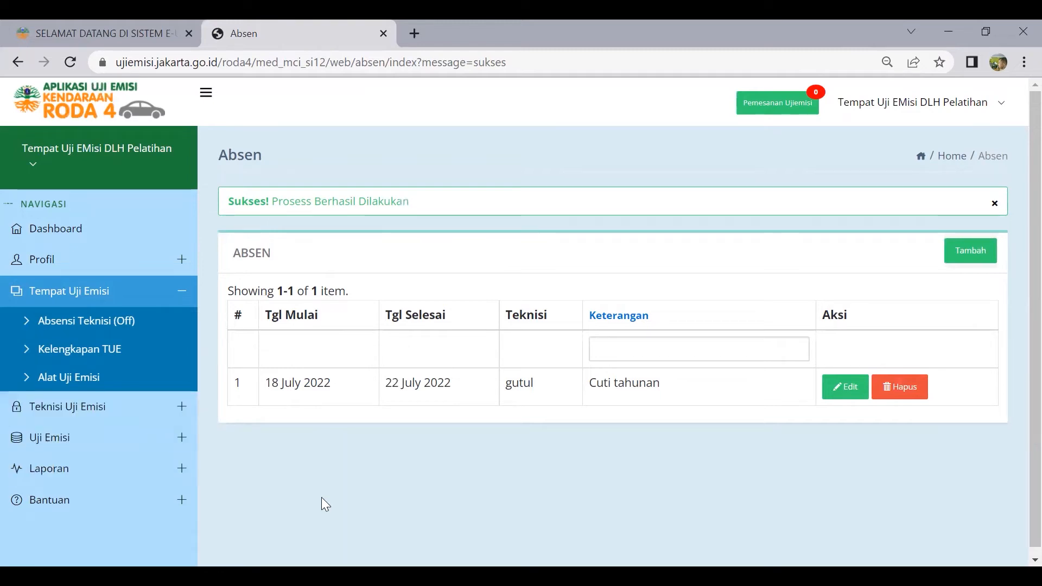
{"action": "left_click", "coordinate": [88, 354]}
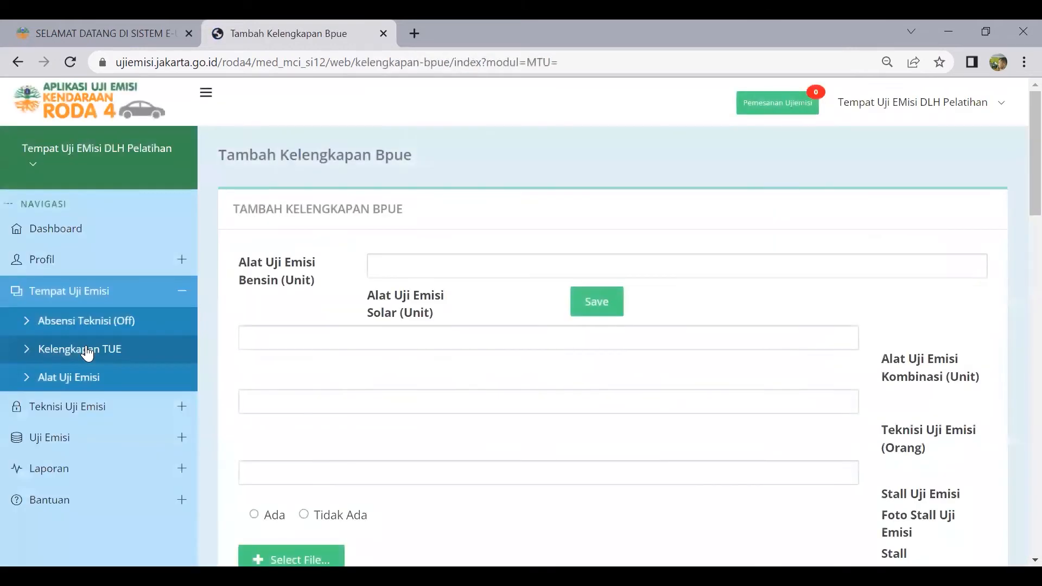
Step through the petrol, diesel, combination device and technician count fields without entering values
{"action": "left_click", "coordinate": [438, 263]}
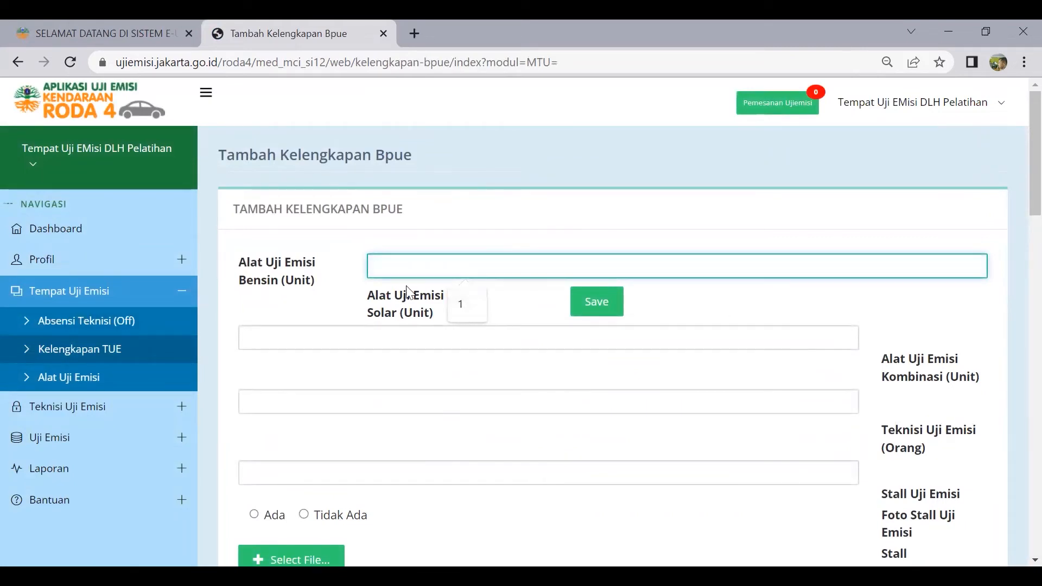
{"action": "scroll", "coordinate": [556, 364], "scroll_direction": "down", "scroll_amount": 1}
{"action": "left_click", "coordinate": [331, 253]}
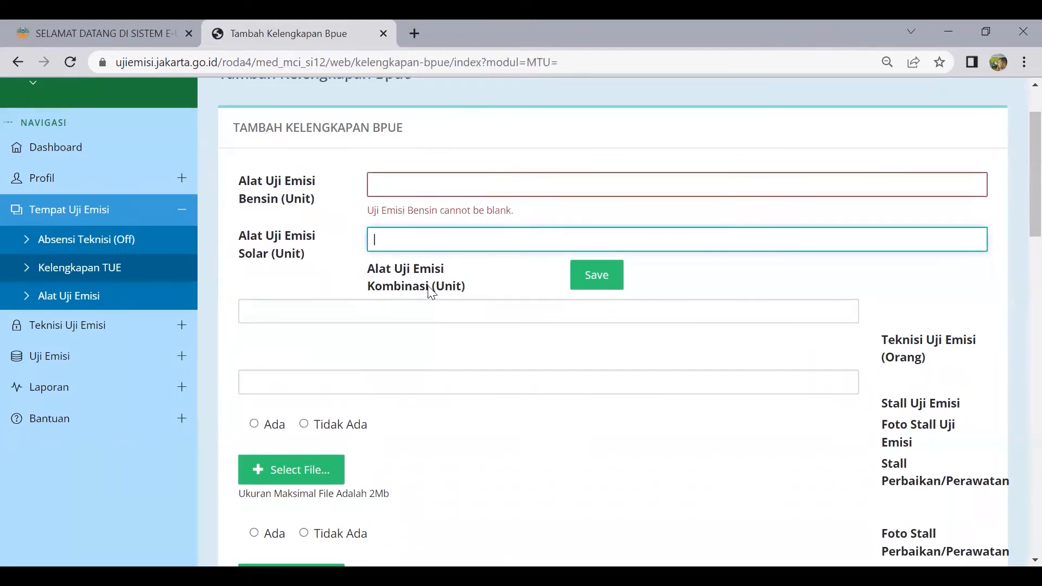
{"action": "left_click", "coordinate": [447, 313]}
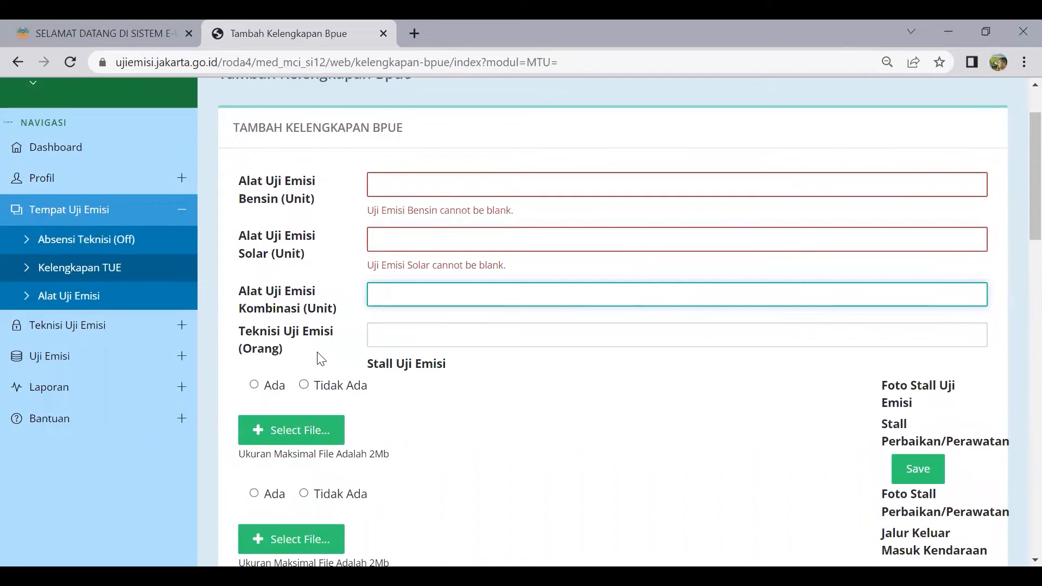
{"action": "left_click", "coordinate": [385, 336]}
Scroll through the rest of the Kelengkapan TUE form and reload it empty
{"action": "scroll", "coordinate": [492, 369], "scroll_direction": "down", "scroll_amount": 1}
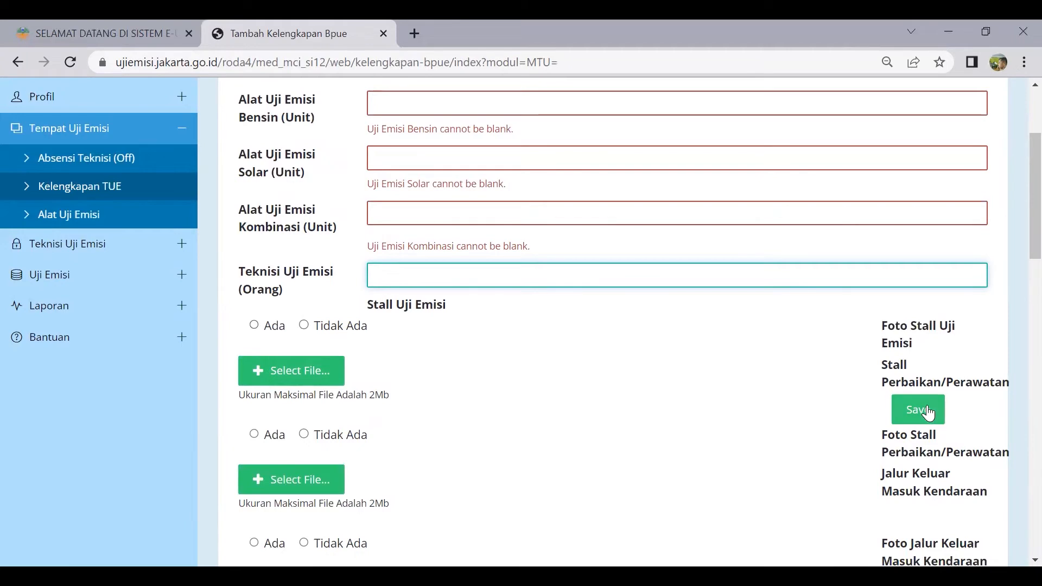
{"action": "scroll", "coordinate": [305, 423], "scroll_direction": "down", "scroll_amount": 7}
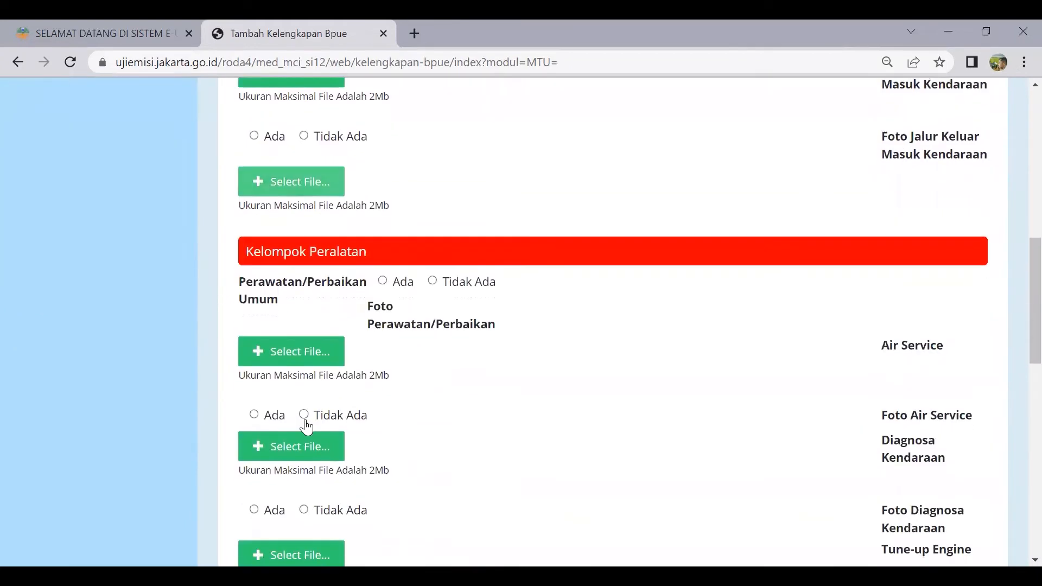
{"action": "scroll", "coordinate": [304, 425], "scroll_direction": "up", "scroll_amount": 6}
{"action": "scroll", "coordinate": [304, 420], "scroll_direction": "down", "scroll_amount": 4}
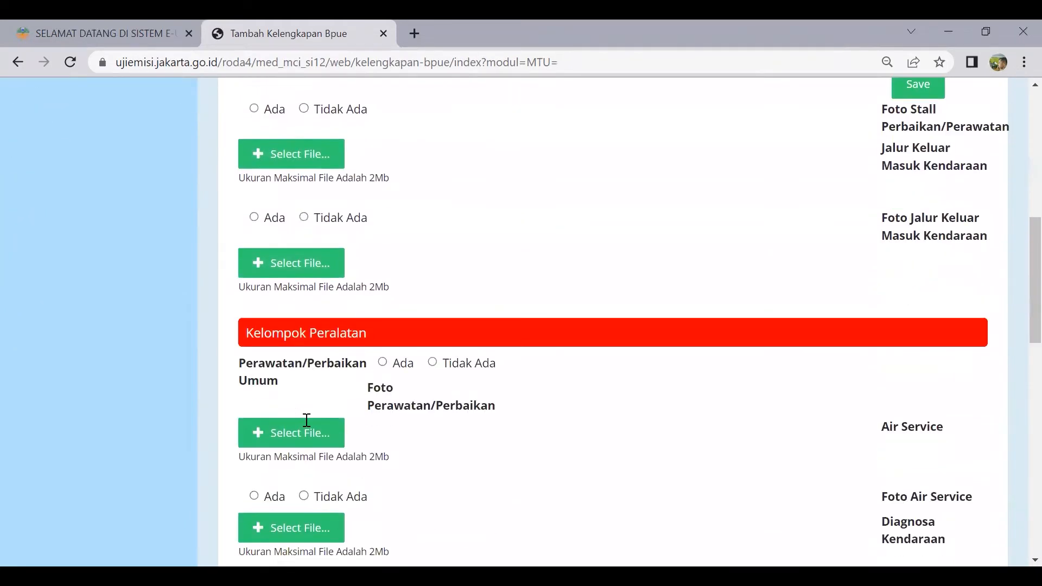
{"action": "scroll", "coordinate": [340, 364], "scroll_direction": "down", "scroll_amount": 9}
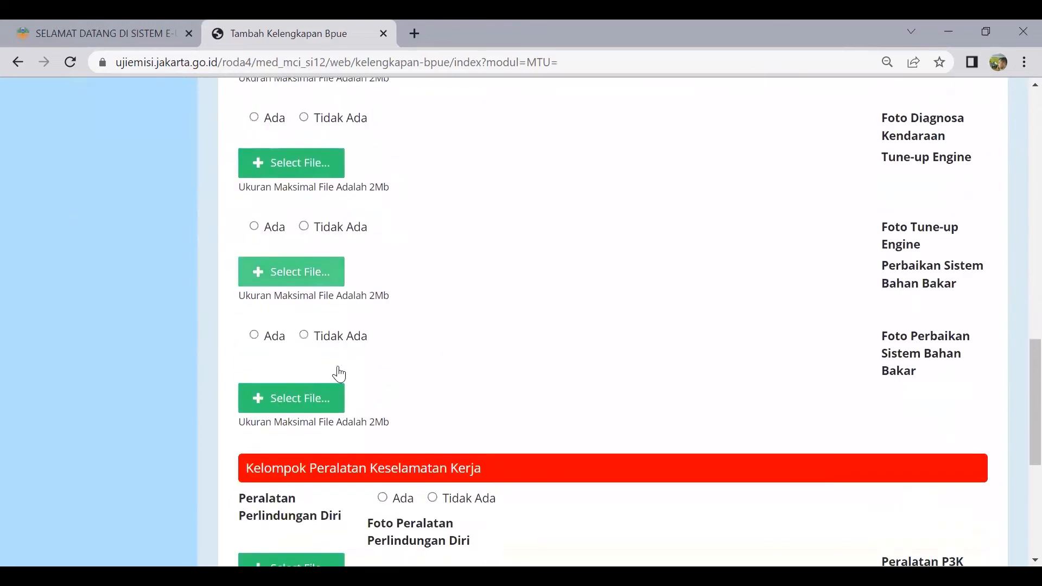
{"action": "scroll", "coordinate": [338, 374], "scroll_direction": "down", "scroll_amount": 6}
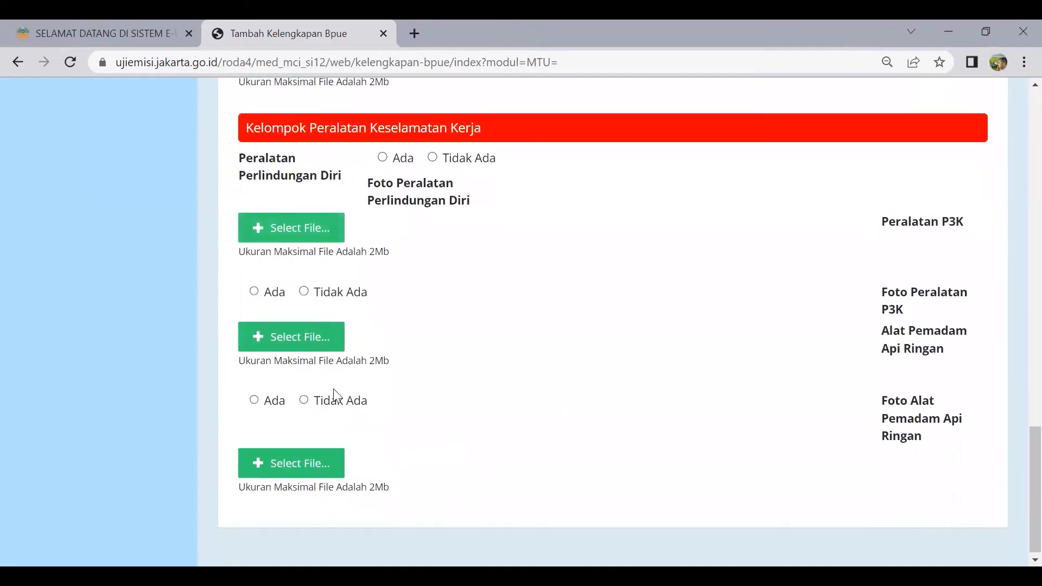
{"action": "scroll", "coordinate": [333, 389], "scroll_direction": "down", "scroll_amount": 1}
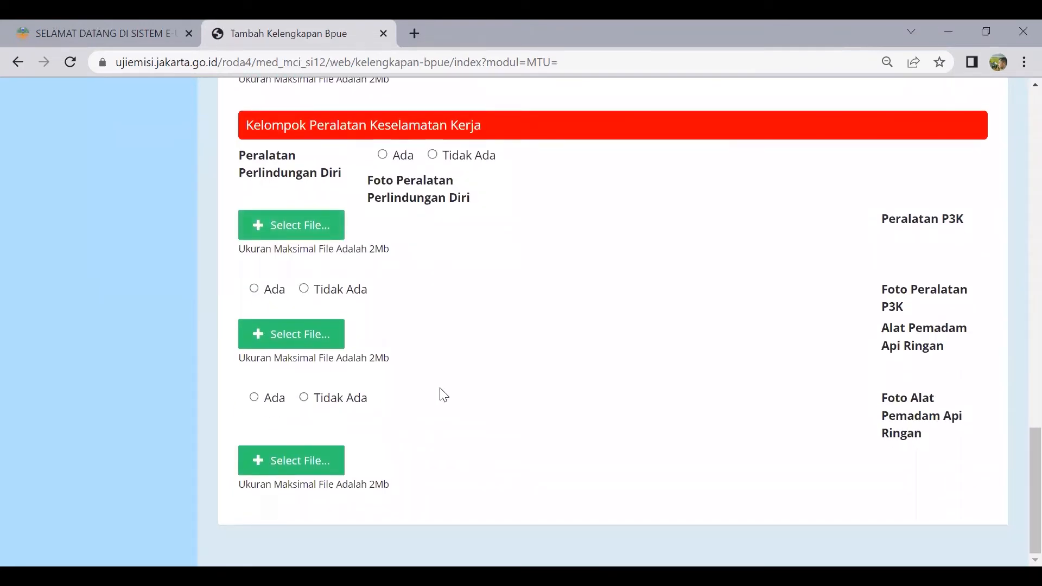
{"action": "scroll", "coordinate": [320, 350], "scroll_direction": "up", "scroll_amount": 13}
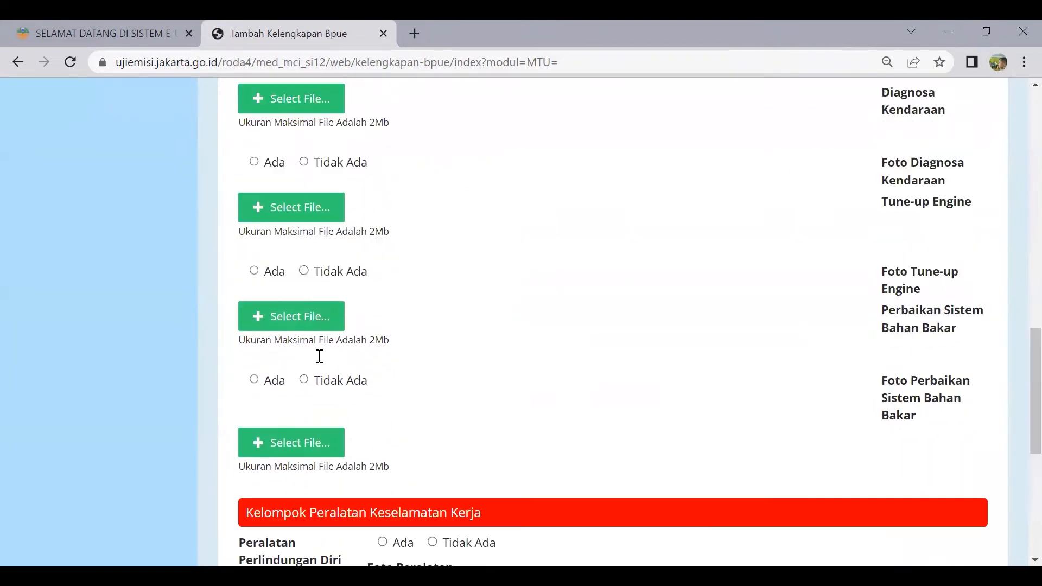
{"action": "scroll", "coordinate": [320, 356], "scroll_direction": "up", "scroll_amount": 10}
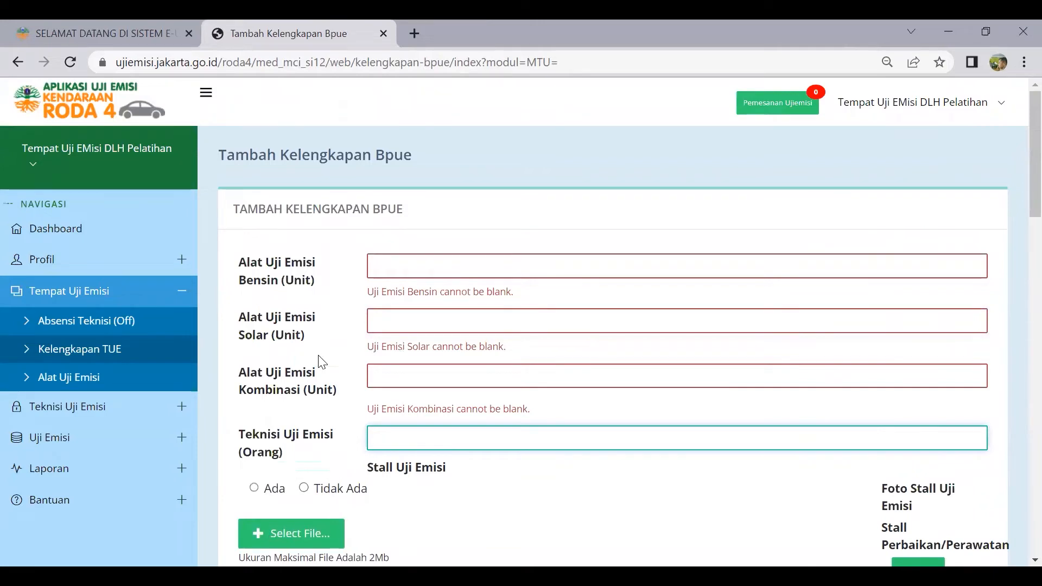
{"action": "left_click", "coordinate": [97, 354]}
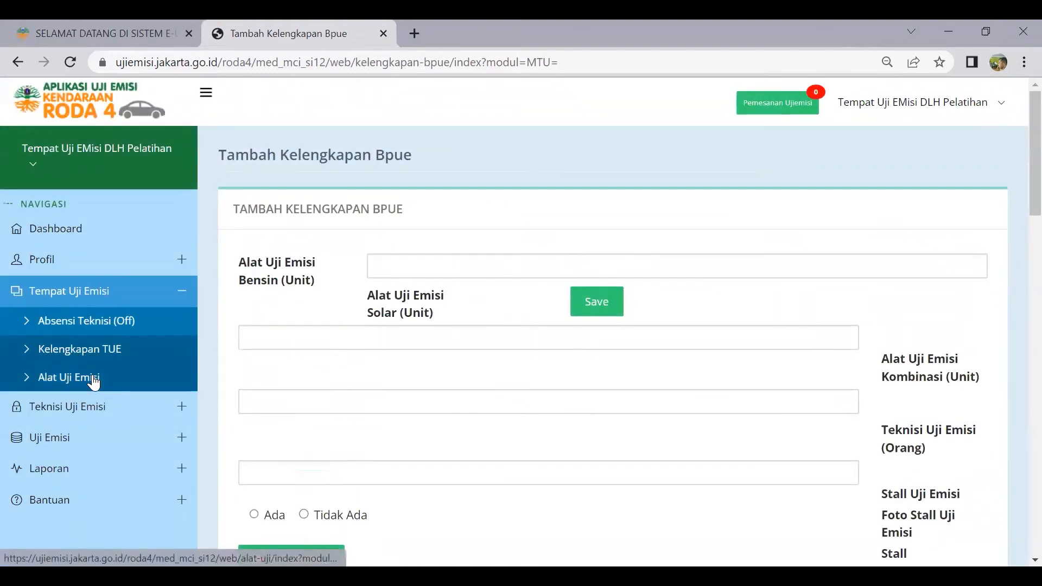
{"action": "left_click", "coordinate": [93, 380]}
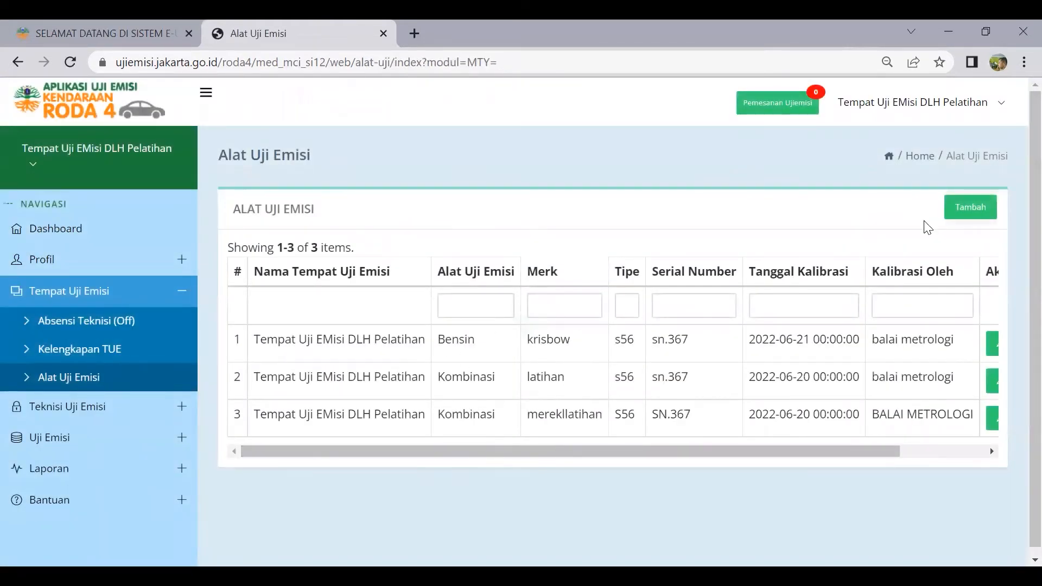
Start a new emission test device and set its fuel type to Bensin
{"action": "left_click", "coordinate": [970, 208]}
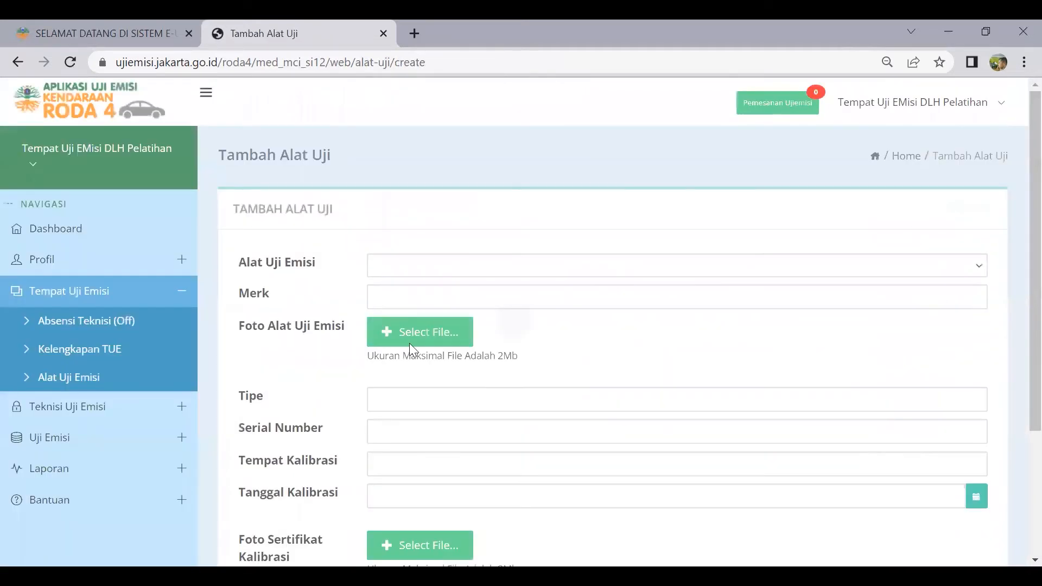
{"action": "left_click", "coordinate": [386, 264]}
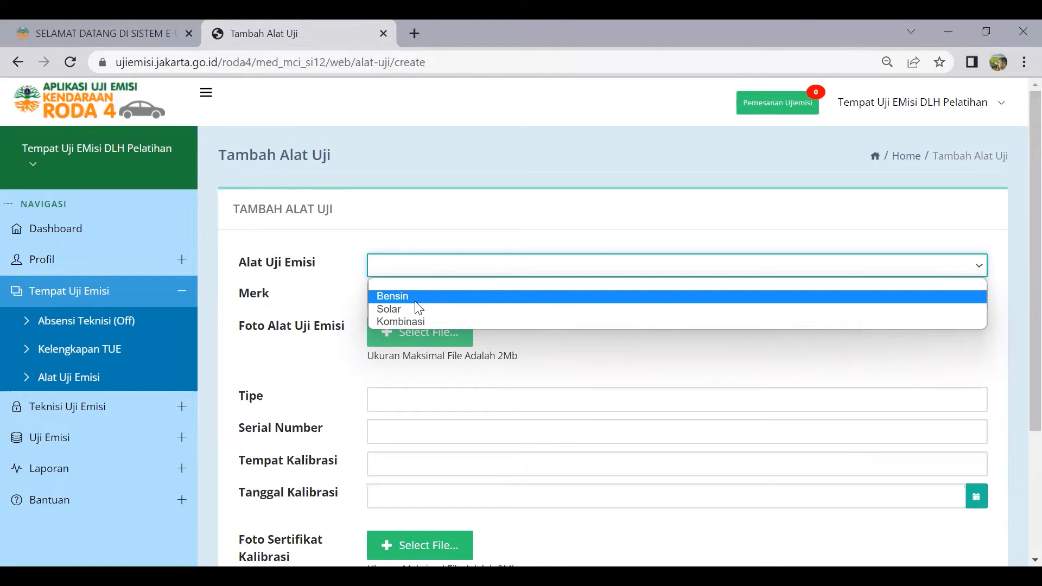
{"action": "left_click", "coordinate": [416, 297]}
Leave Merk, Tipe, Serial Number and Tempat Kalibrasi empty, triggering 'cannot be blank' warnings
{"action": "left_click", "coordinate": [414, 299]}
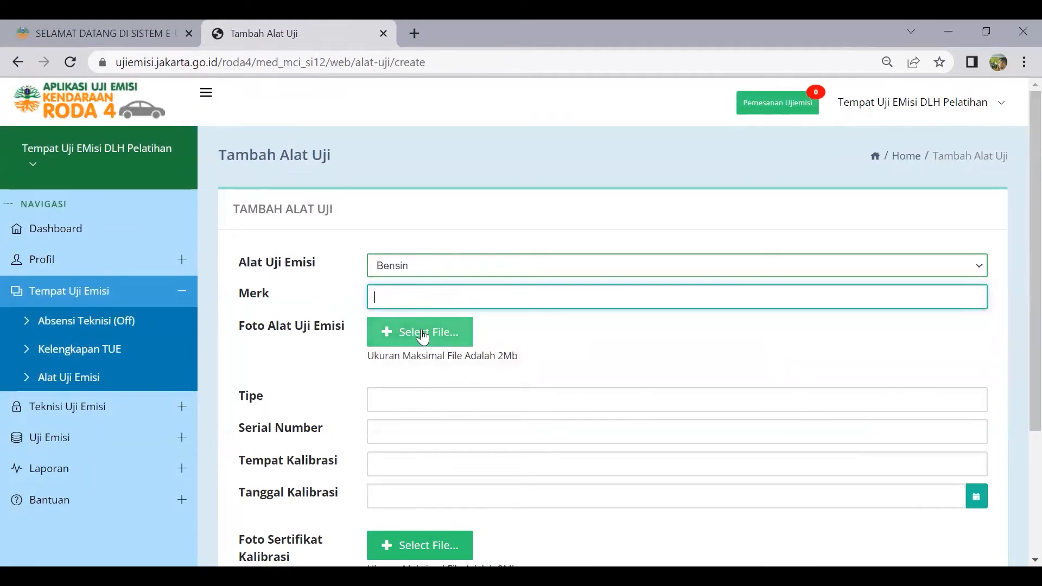
{"action": "scroll", "coordinate": [423, 338], "scroll_direction": "down", "scroll_amount": 2}
{"action": "left_click", "coordinate": [412, 315]}
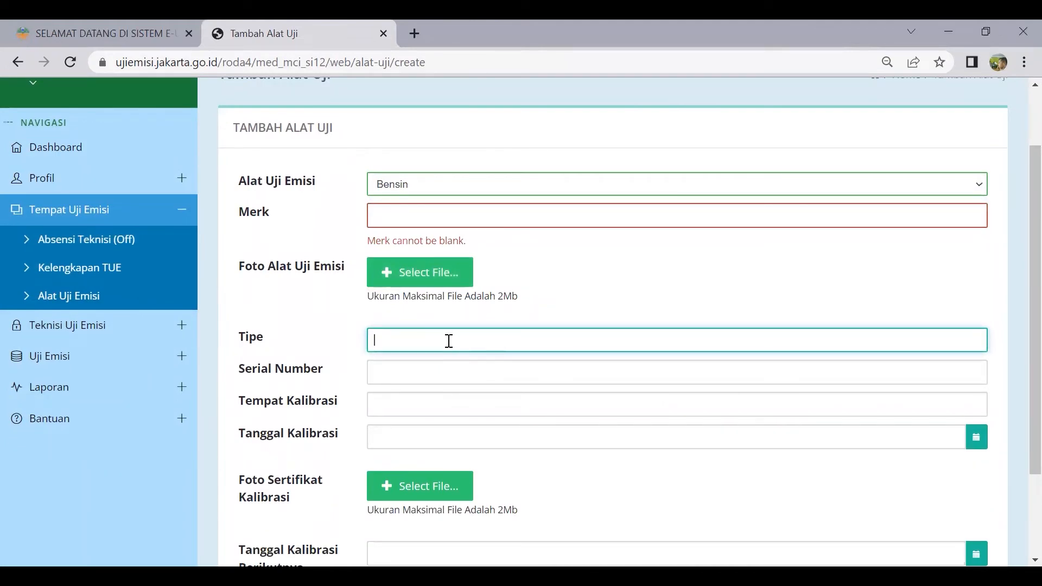
{"action": "left_click", "coordinate": [410, 369]}
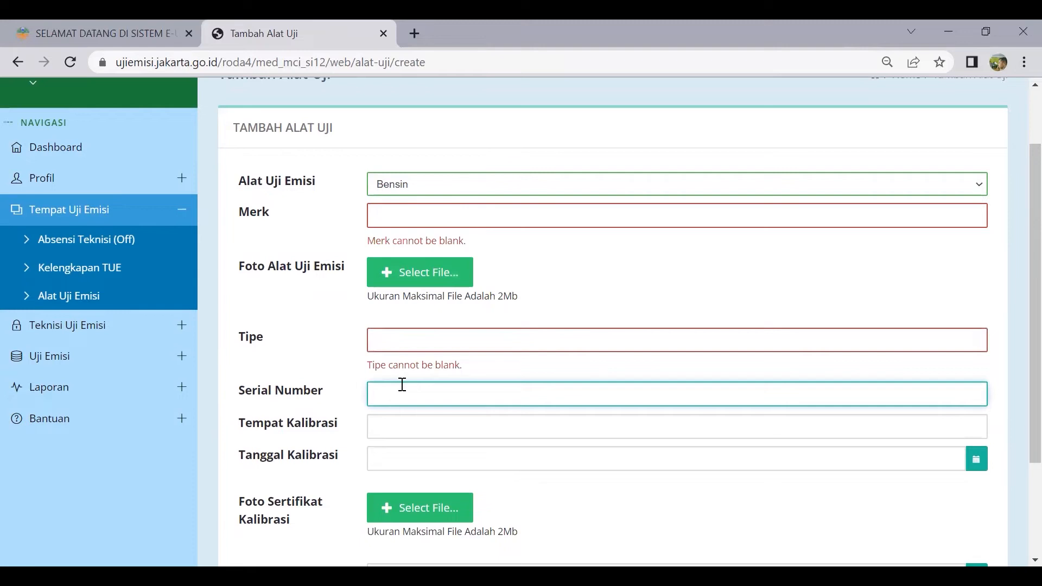
{"action": "scroll", "coordinate": [438, 399], "scroll_direction": "down", "scroll_amount": 2}
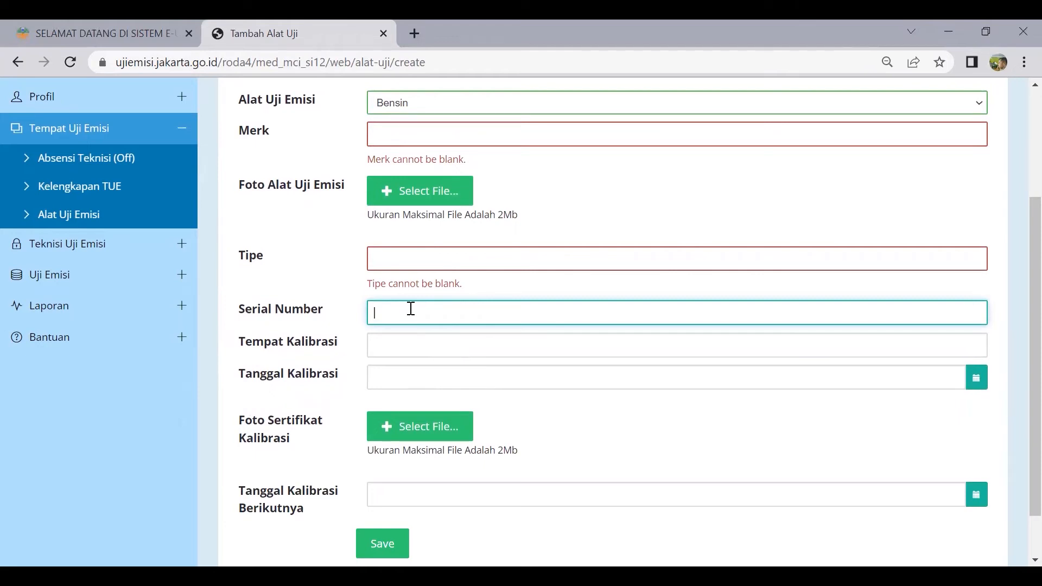
{"action": "scroll", "coordinate": [400, 317], "scroll_direction": "down", "scroll_amount": 1}
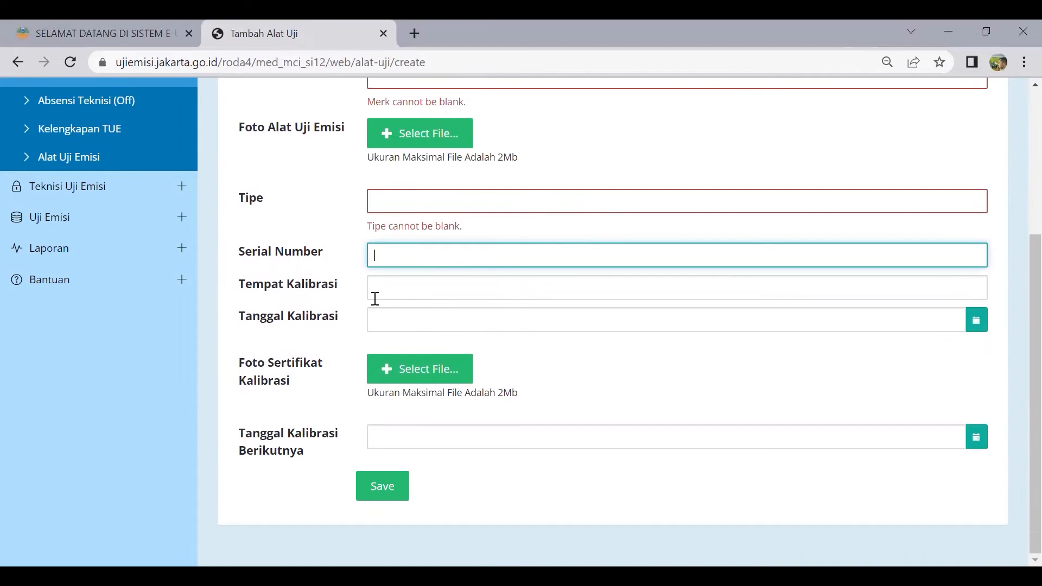
{"action": "key", "text": "Tab"}
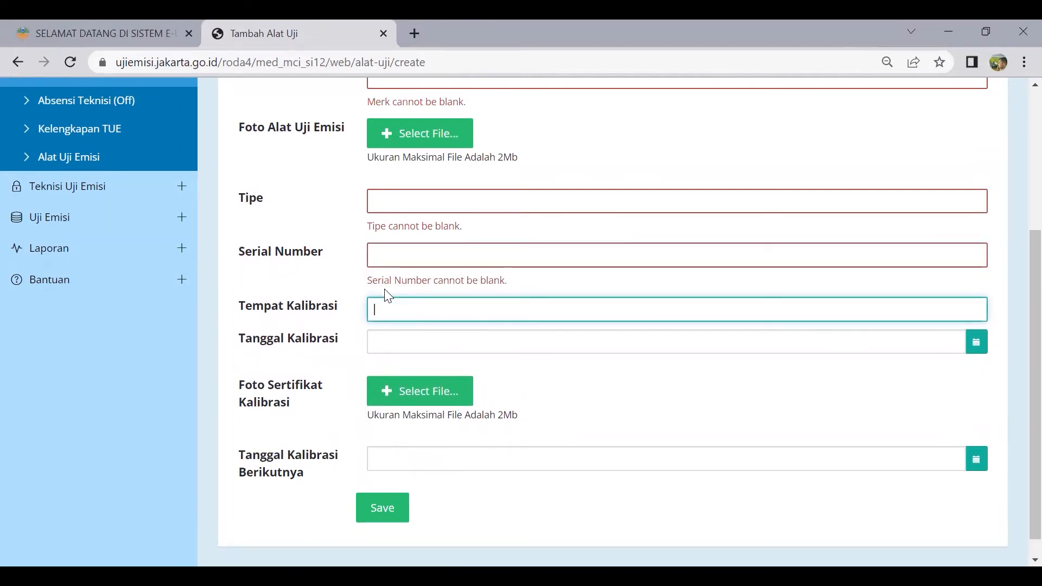
{"action": "left_click", "coordinate": [403, 342]}
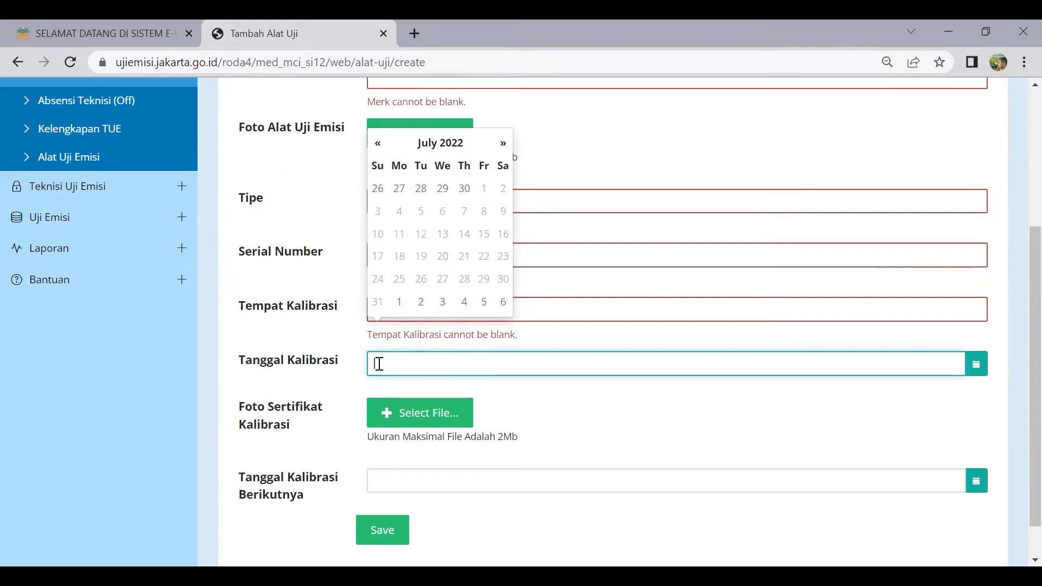
Submit the empty add-device form and return to the three-device Alat Uji Emisi list
{"action": "scroll", "coordinate": [380, 363], "scroll_direction": "down", "scroll_amount": 1}
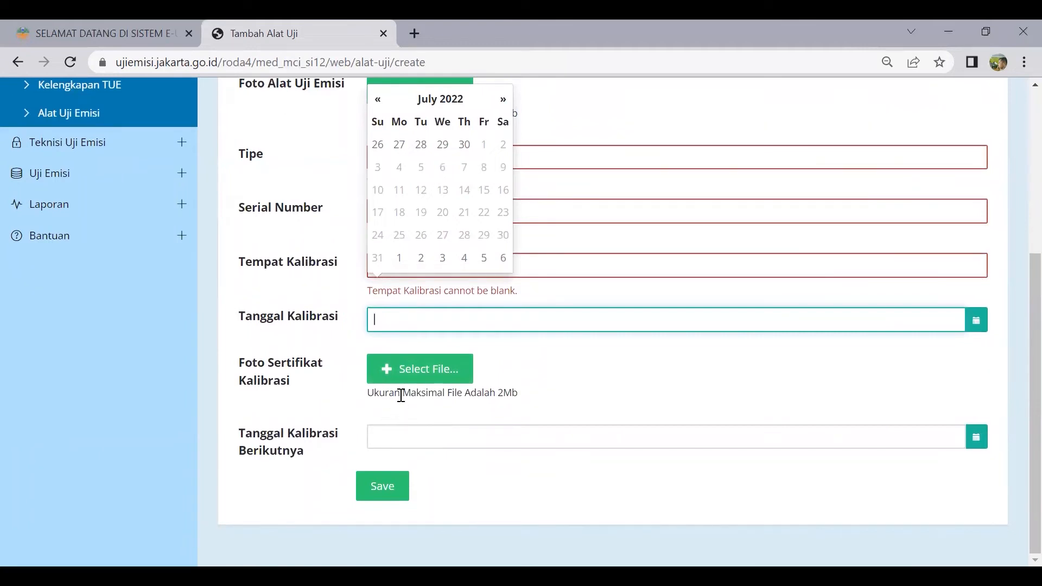
{"action": "left_click", "coordinate": [395, 434]}
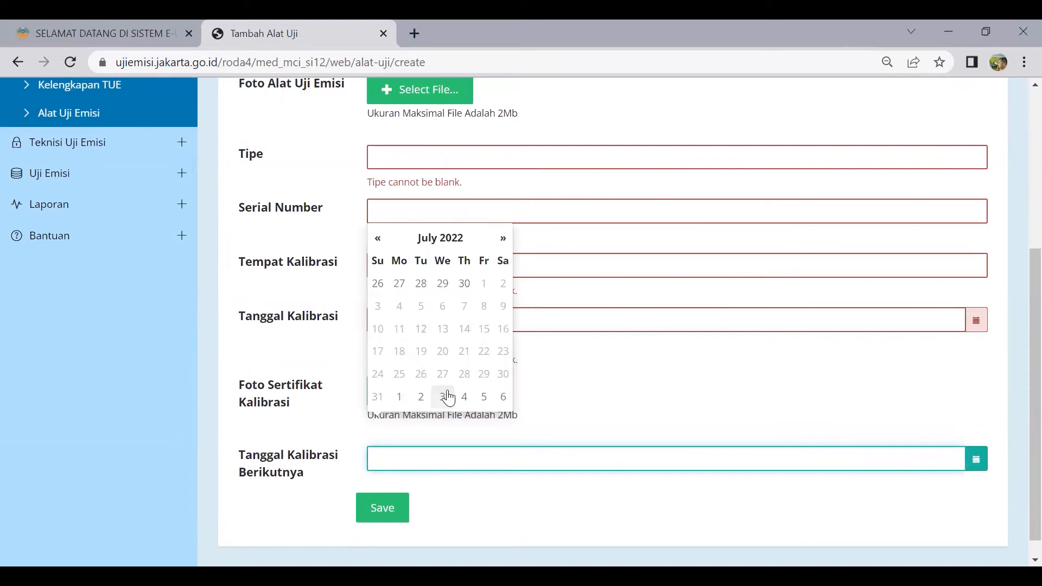
{"action": "scroll", "coordinate": [444, 404], "scroll_direction": "down", "scroll_amount": 1}
{"action": "left_click", "coordinate": [380, 497]}
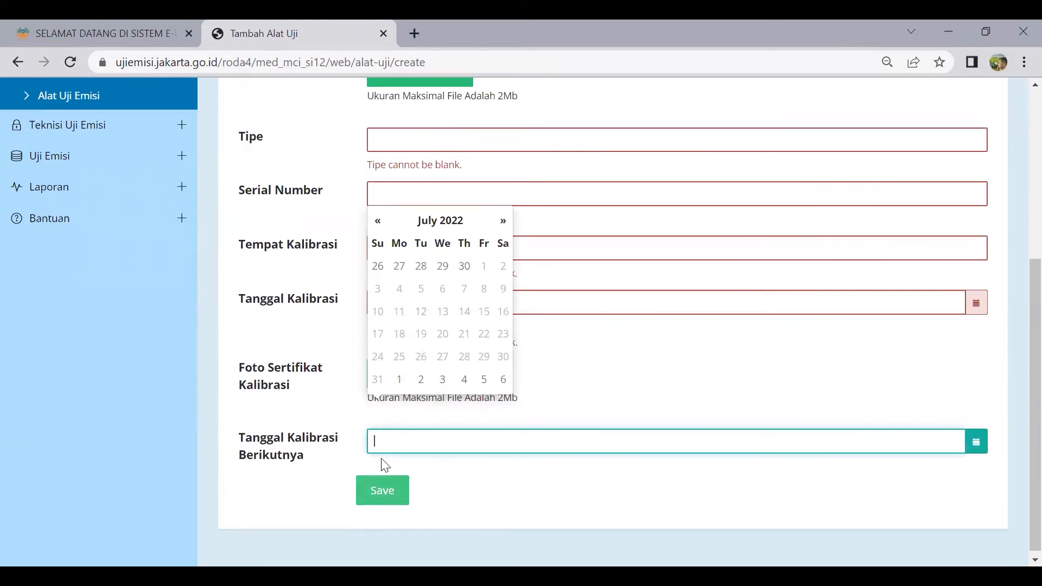
{"action": "left_click", "coordinate": [100, 379]}
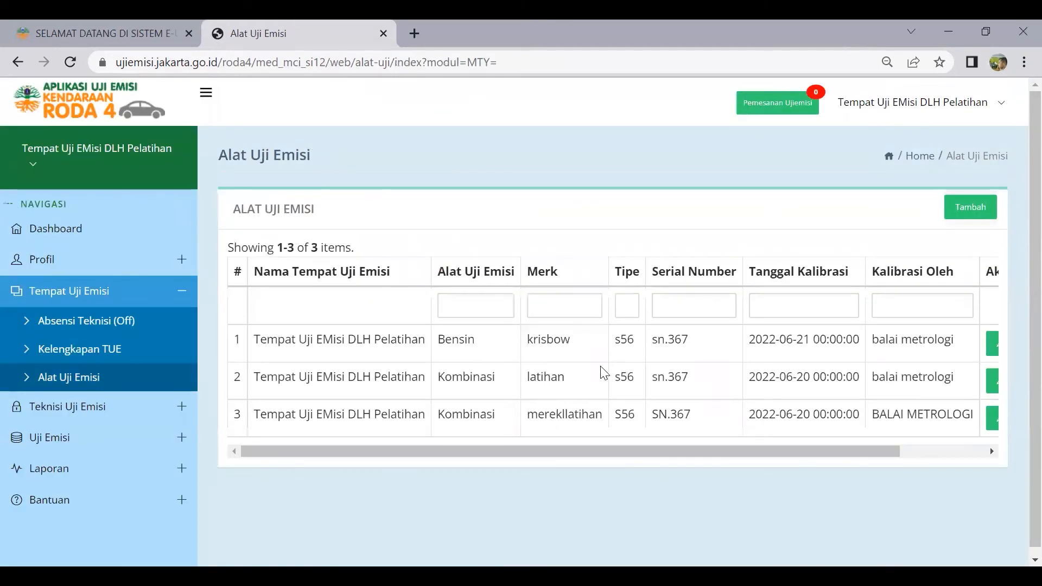
{"action": "left_click", "coordinate": [116, 413]}
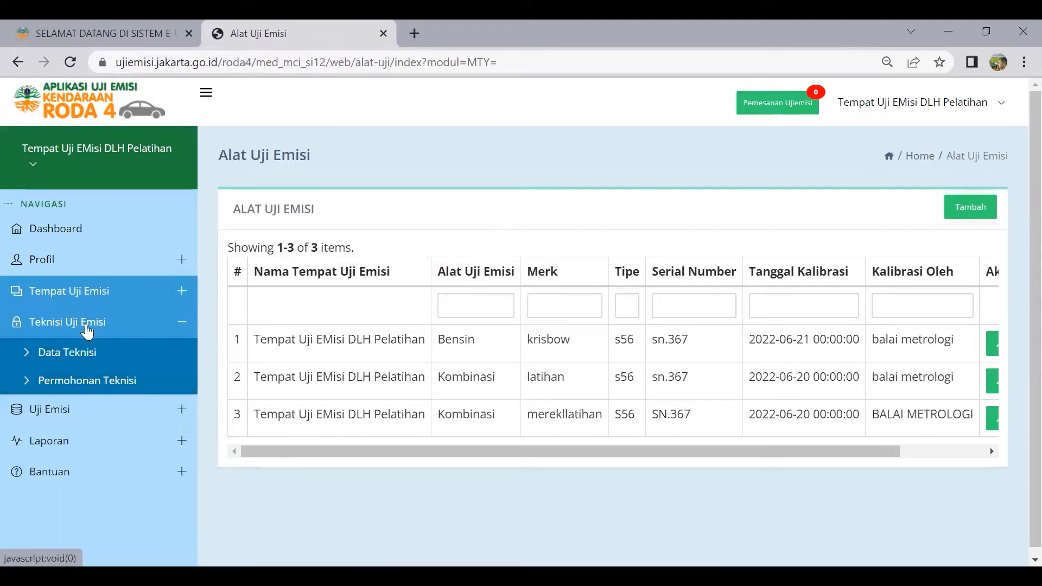
Open and reload Data Teknisi to view the two technician accounts
{"action": "left_click", "coordinate": [85, 361]}
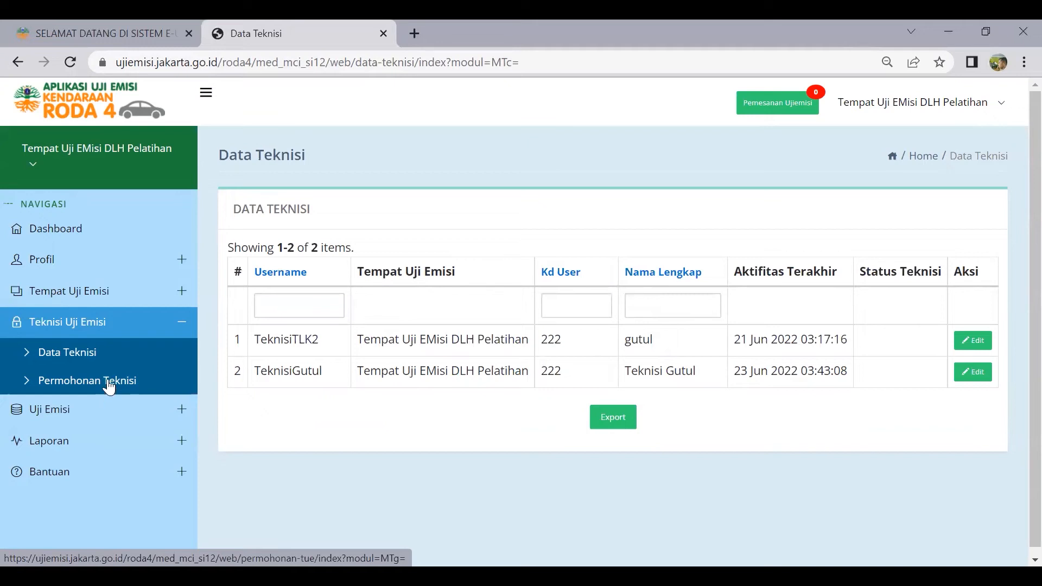
{"action": "left_click", "coordinate": [111, 357]}
{"action": "left_click", "coordinate": [114, 382]}
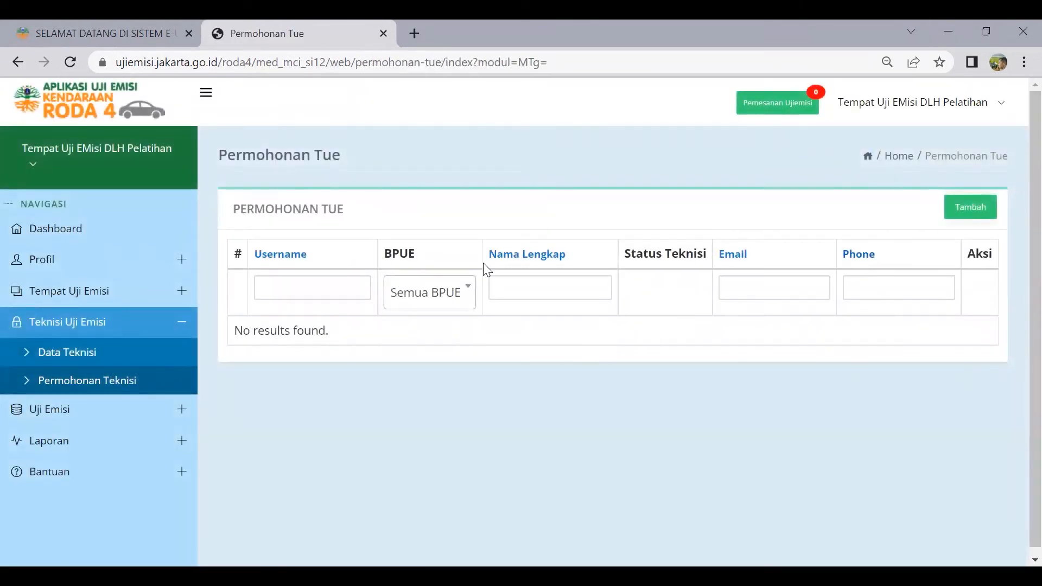
Expand Uji Emisi and open Rencana Kunjungan Ujiemisi, which shows no planned visits
{"action": "left_click", "coordinate": [88, 414]}
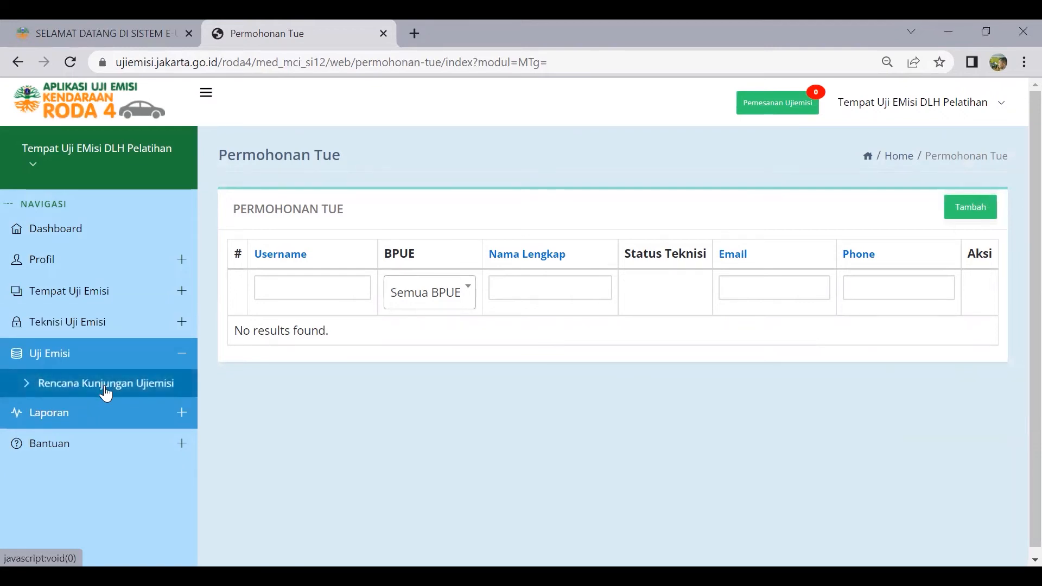
{"action": "left_click", "coordinate": [105, 391]}
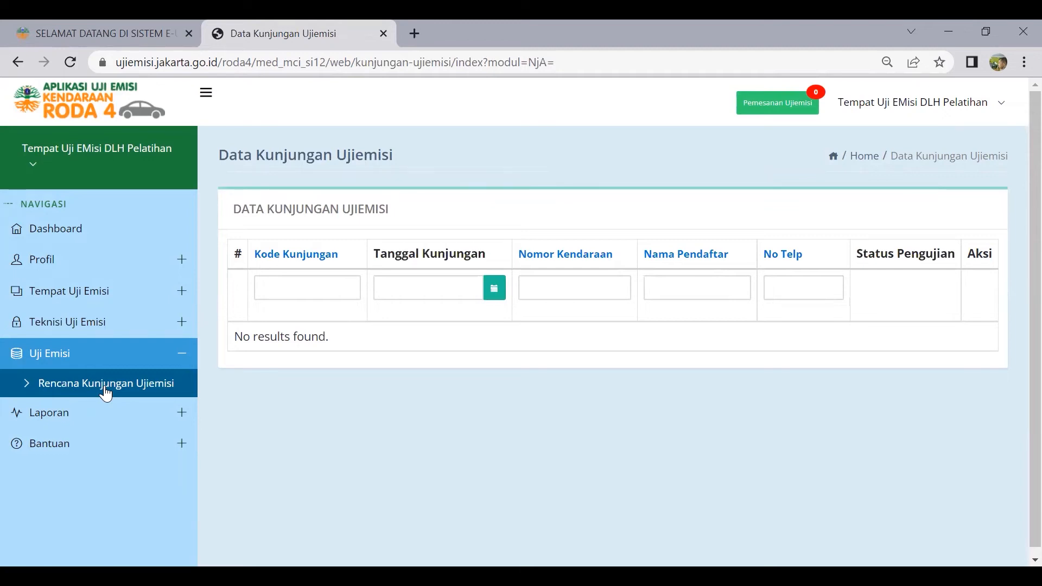
Run the Lacak Hasil Uji Emisi report for 27/06/2022–04/07/2022, listing four tests
{"action": "left_click", "coordinate": [79, 414]}
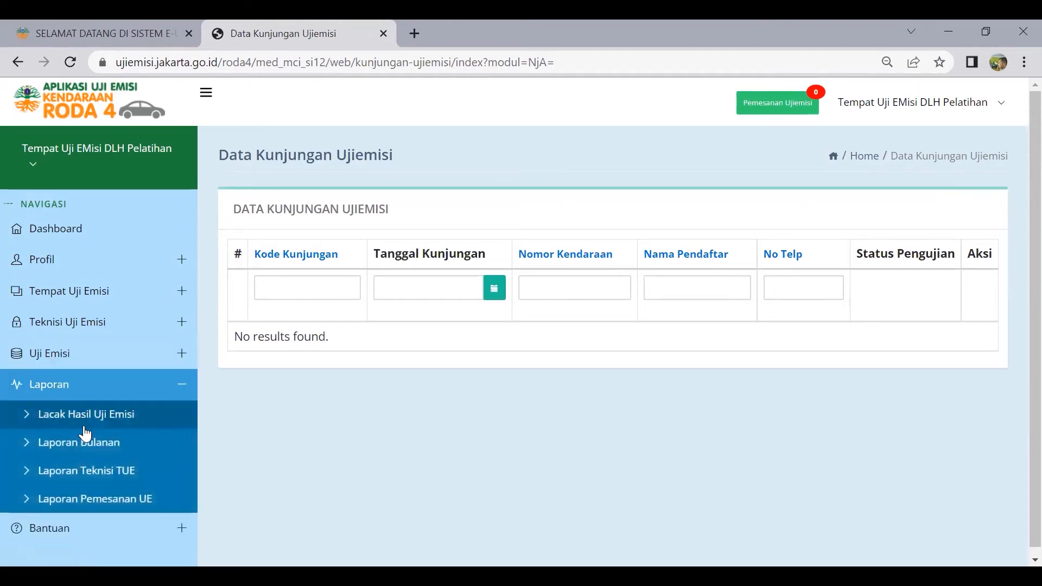
{"action": "left_click", "coordinate": [94, 414]}
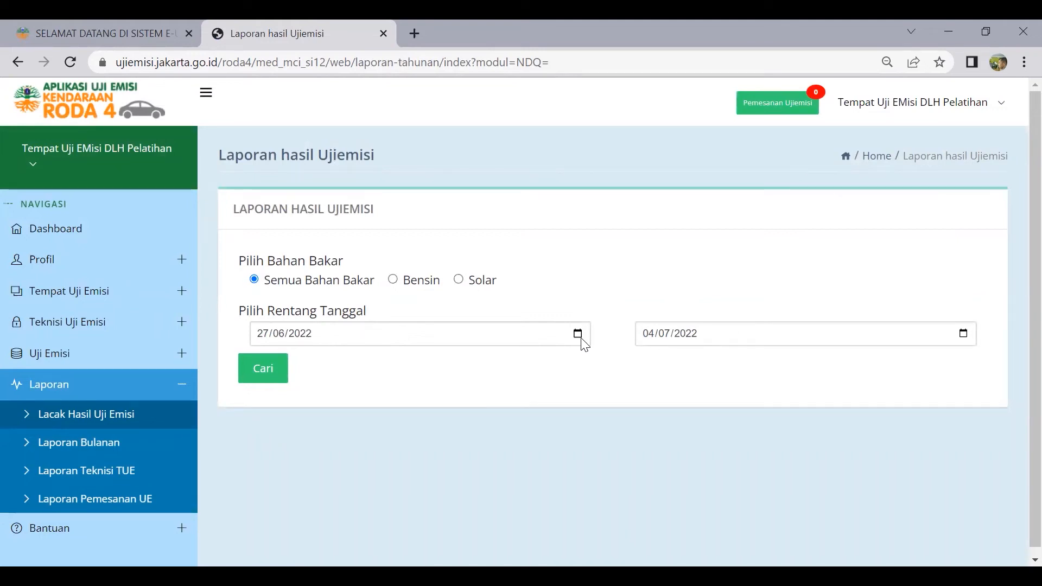
{"action": "left_click", "coordinate": [256, 370]}
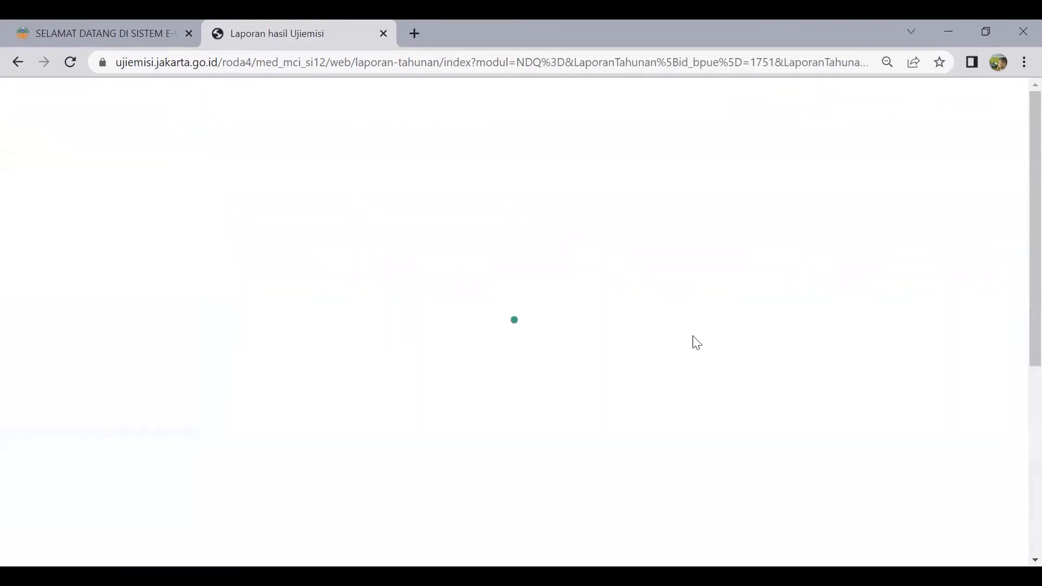
{"action": "scroll", "coordinate": [679, 459], "scroll_direction": "down", "scroll_amount": 5}
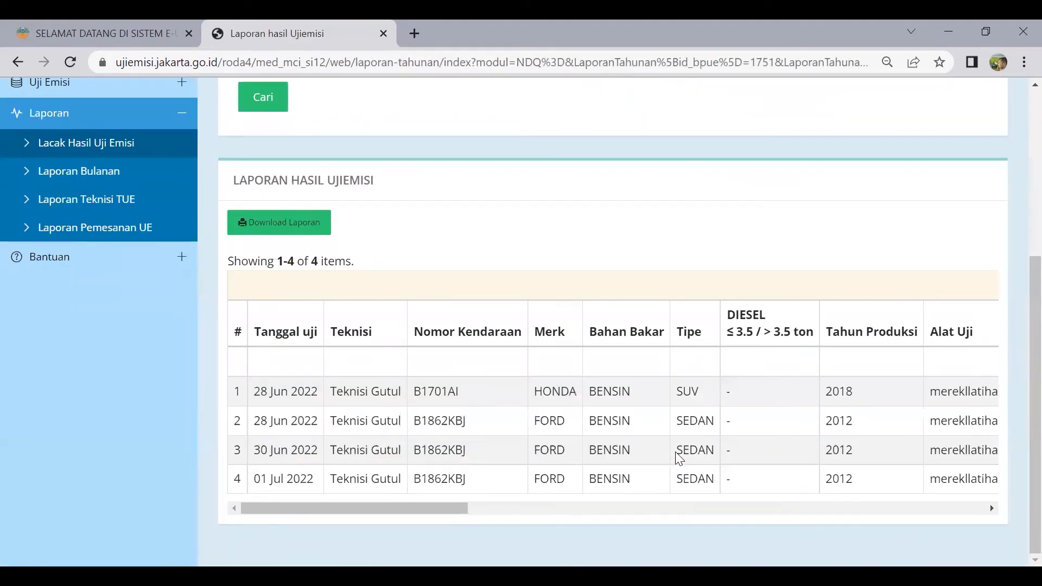
{"action": "scroll", "coordinate": [511, 425], "scroll_direction": "up", "scroll_amount": 3}
{"action": "left_click", "coordinate": [76, 345]}
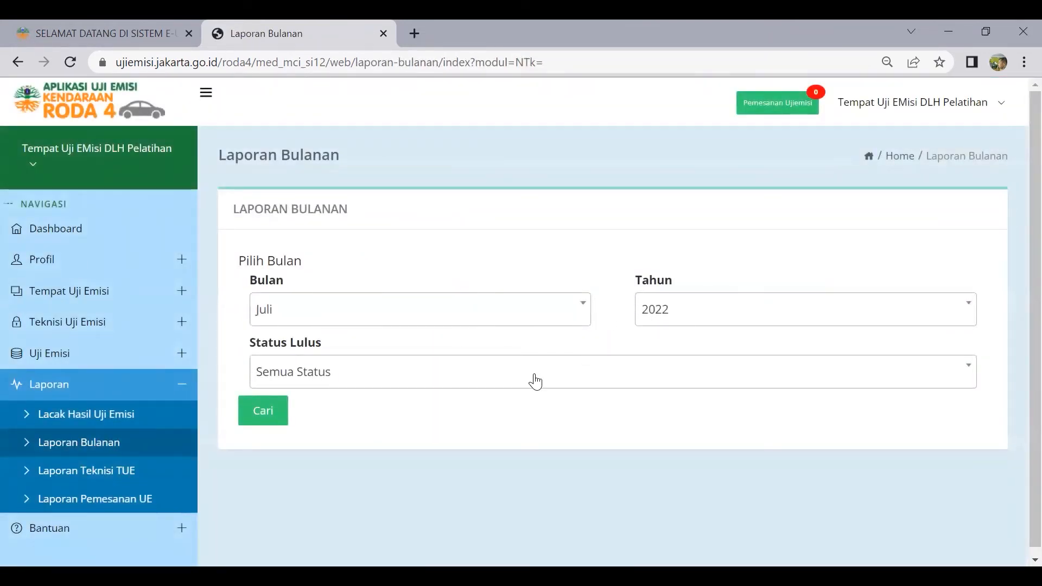
Run the Laporan Bulanan report for Juni 2022 with Semua Status, returning five tests
{"action": "left_click", "coordinate": [559, 323]}
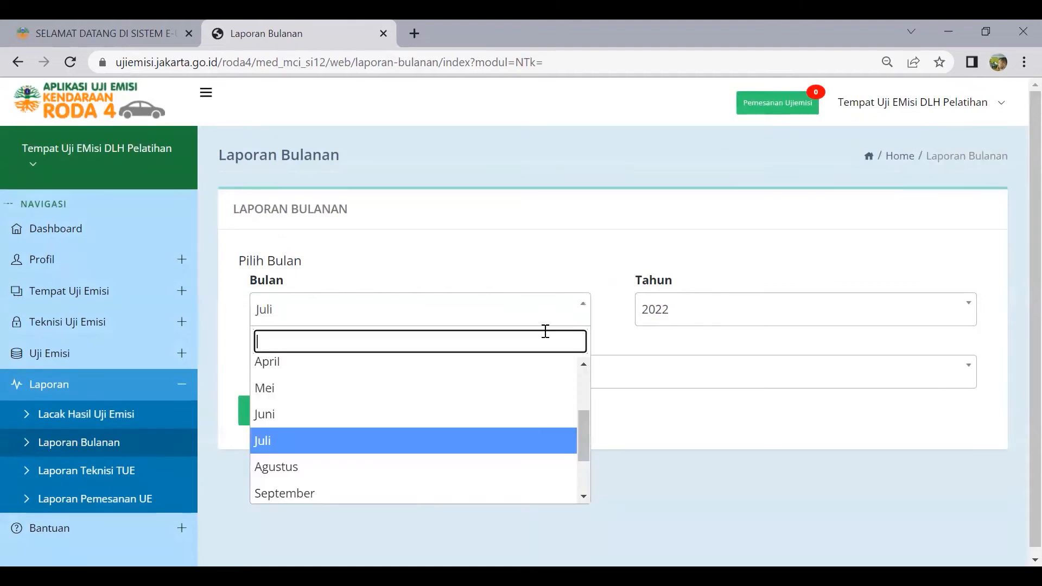
{"action": "left_click", "coordinate": [478, 416]}
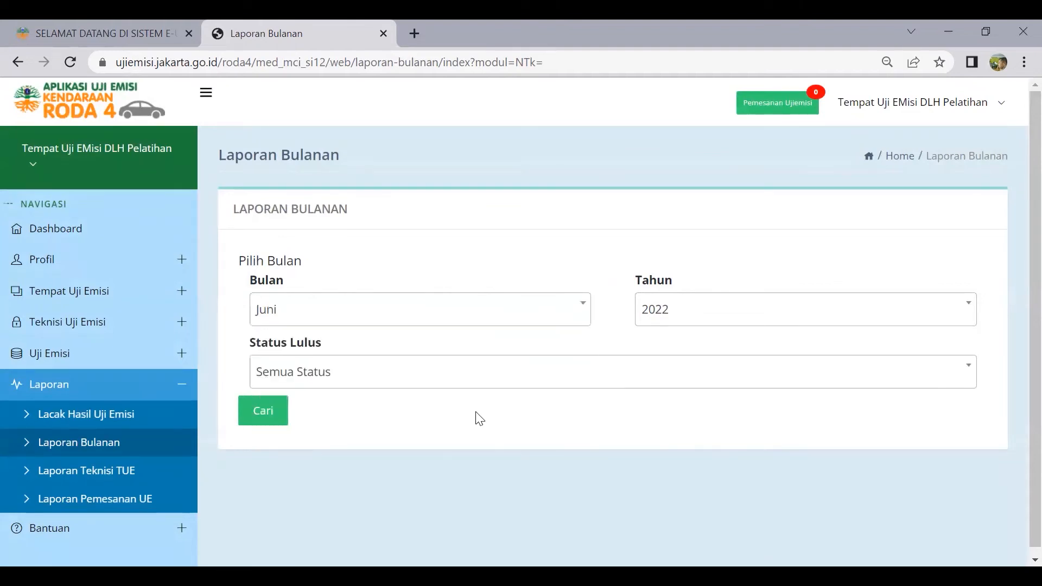
{"action": "left_click", "coordinate": [479, 379]}
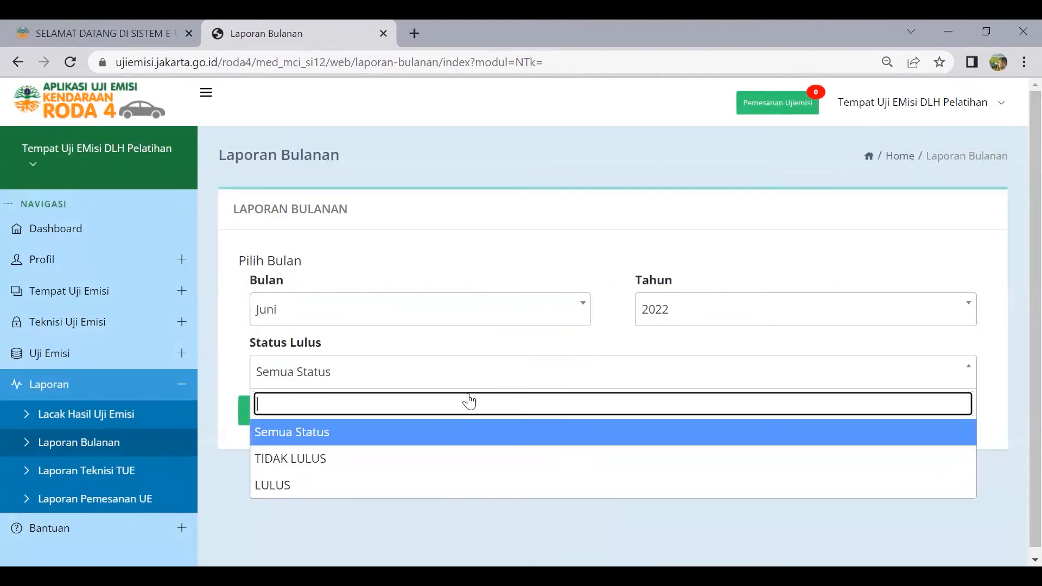
{"action": "left_click", "coordinate": [450, 437]}
{"action": "left_click", "coordinate": [267, 414]}
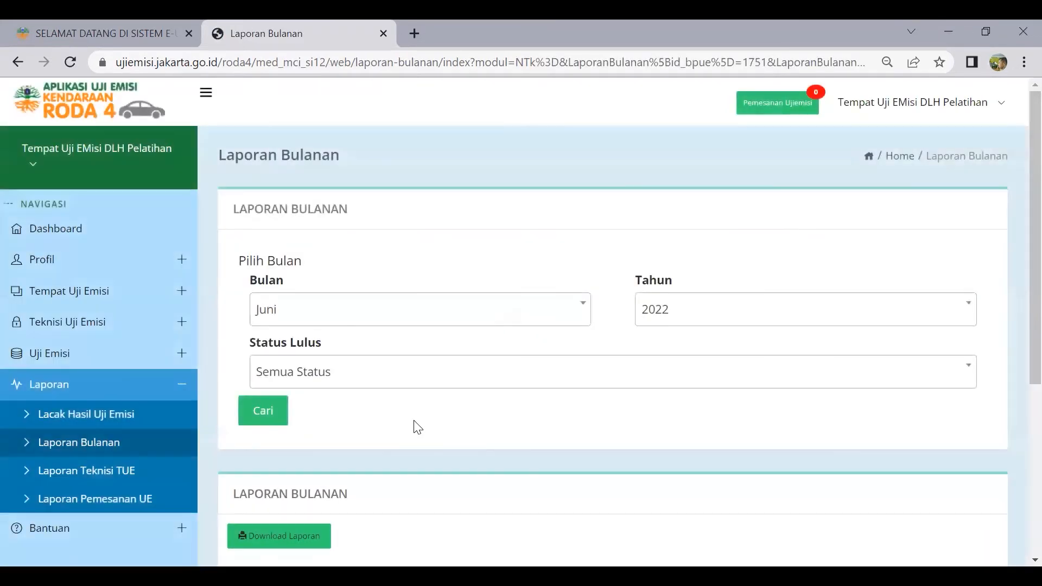
{"action": "scroll", "coordinate": [418, 429], "scroll_direction": "down", "scroll_amount": 5}
{"action": "scroll", "coordinate": [425, 431], "scroll_direction": "up", "scroll_amount": 5}
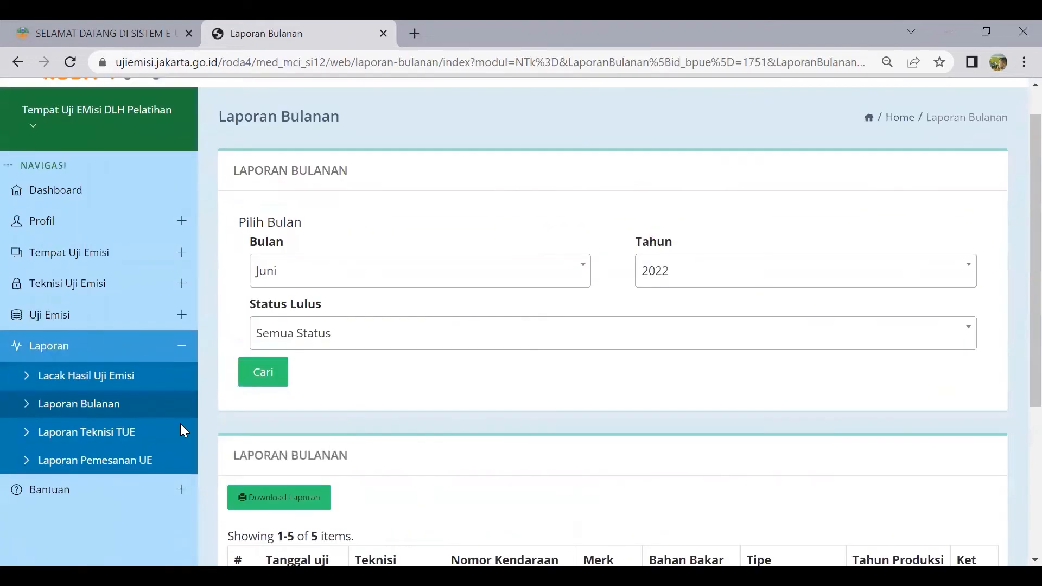
{"action": "left_click", "coordinate": [83, 437]}
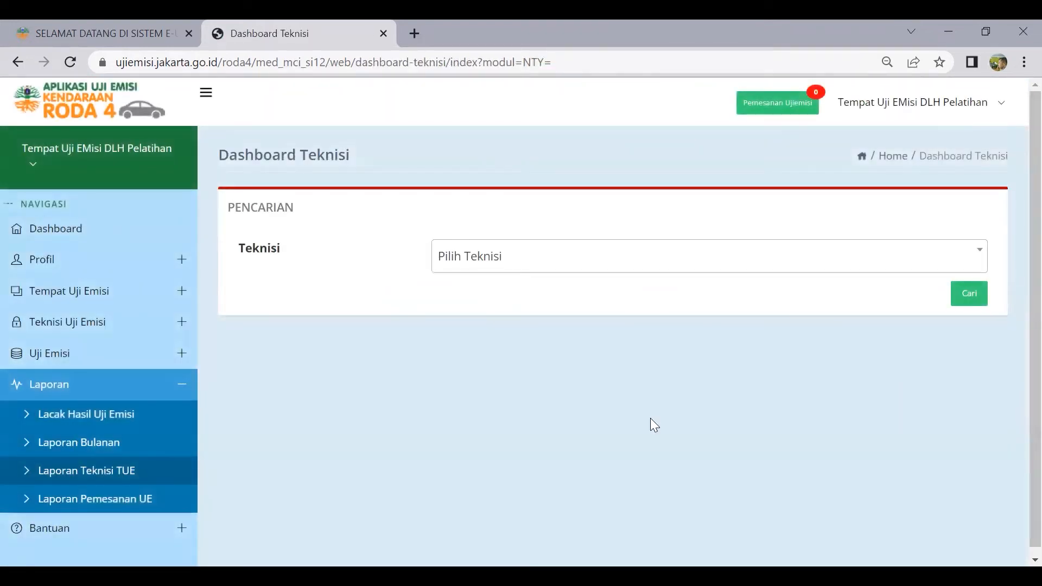
Show technician gutul's dashboard: 1 test, 1 passed, 0 failed
{"action": "left_click", "coordinate": [950, 260]}
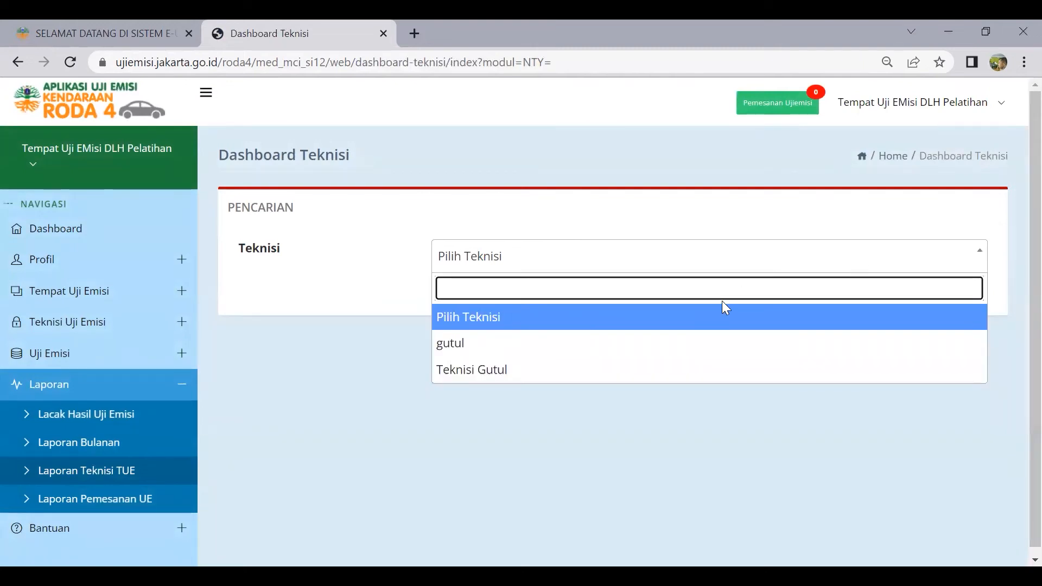
{"action": "left_click", "coordinate": [685, 348]}
{"action": "left_click", "coordinate": [966, 300]}
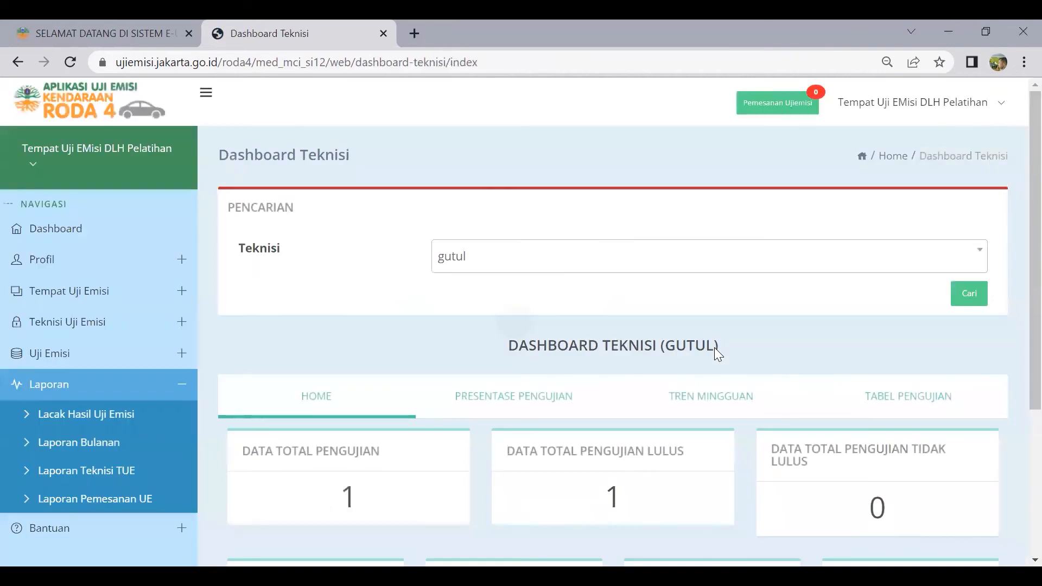
{"action": "scroll", "coordinate": [716, 350], "scroll_direction": "down", "scroll_amount": 3}
{"action": "scroll", "coordinate": [714, 352], "scroll_direction": "up", "scroll_amount": 1}
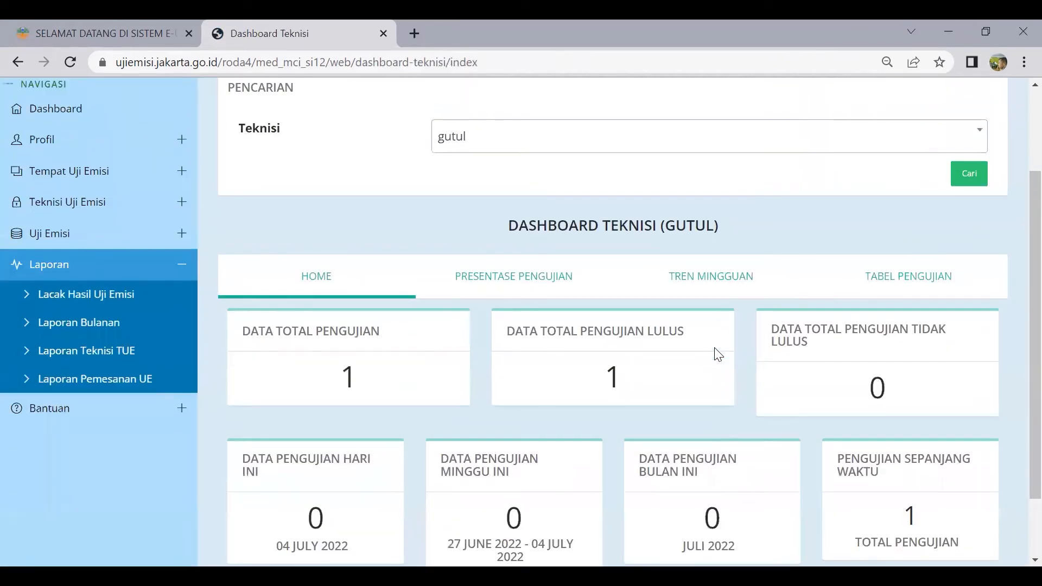
{"action": "scroll", "coordinate": [518, 400], "scroll_direction": "down", "scroll_amount": 1}
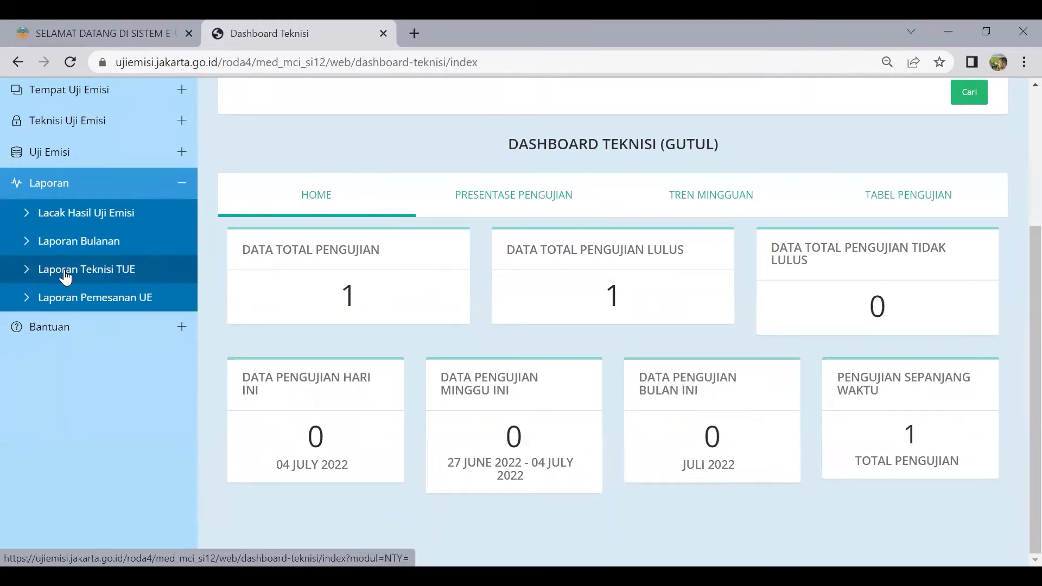
{"action": "left_click", "coordinate": [69, 308]}
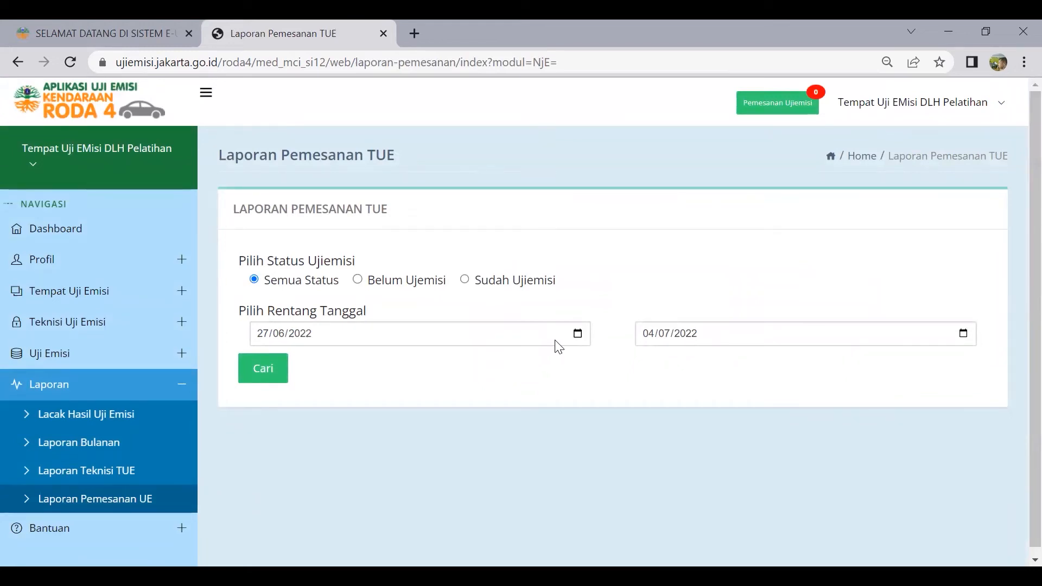
{"action": "scroll", "coordinate": [160, 381], "scroll_direction": "down", "scroll_amount": 1}
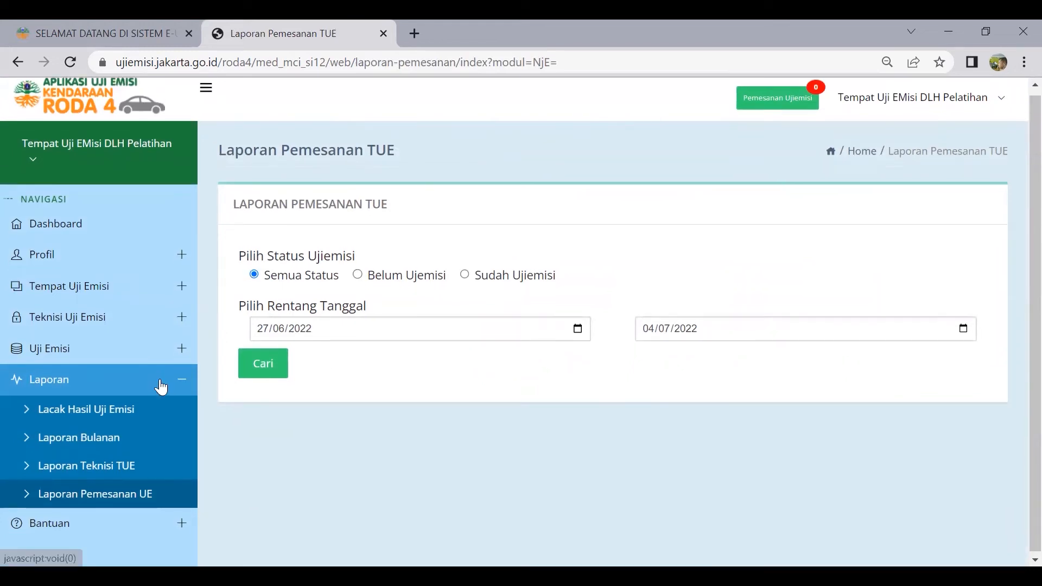
{"action": "scroll", "coordinate": [160, 381], "scroll_direction": "up", "scroll_amount": 1}
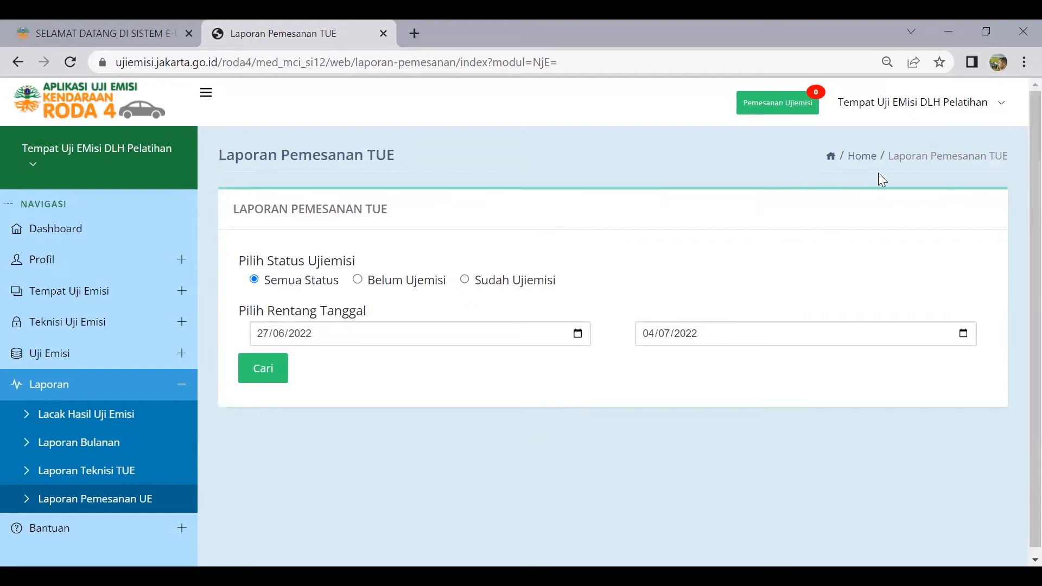
{"action": "left_click", "coordinate": [1017, 59]}
Close the booking report tab and open APLIKASI RODA 4 from the LAYANAN menu
{"action": "key", "text": "ctrl+w"}
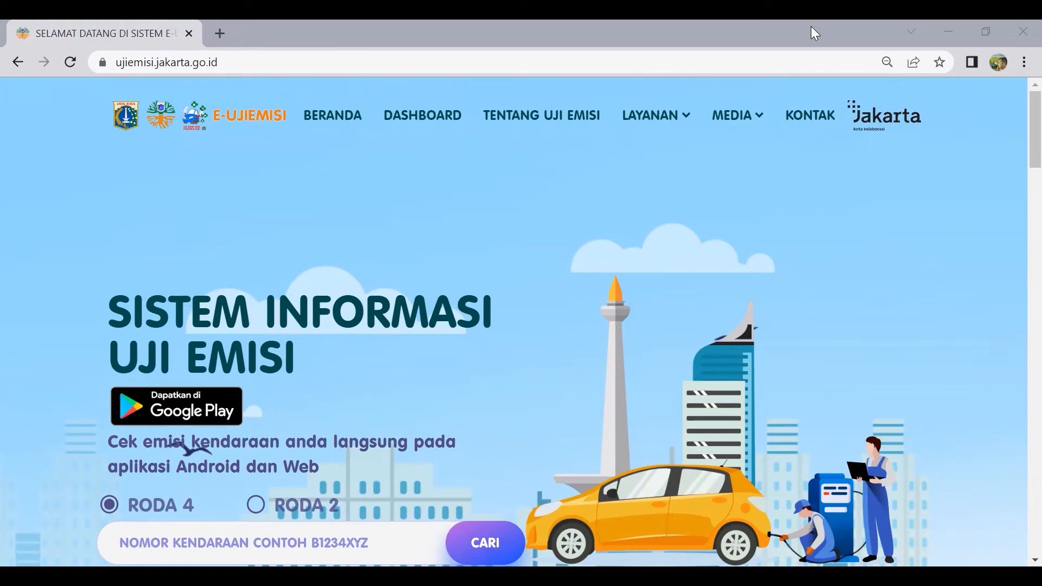
{"action": "mouse_move", "coordinate": [685, 115]}
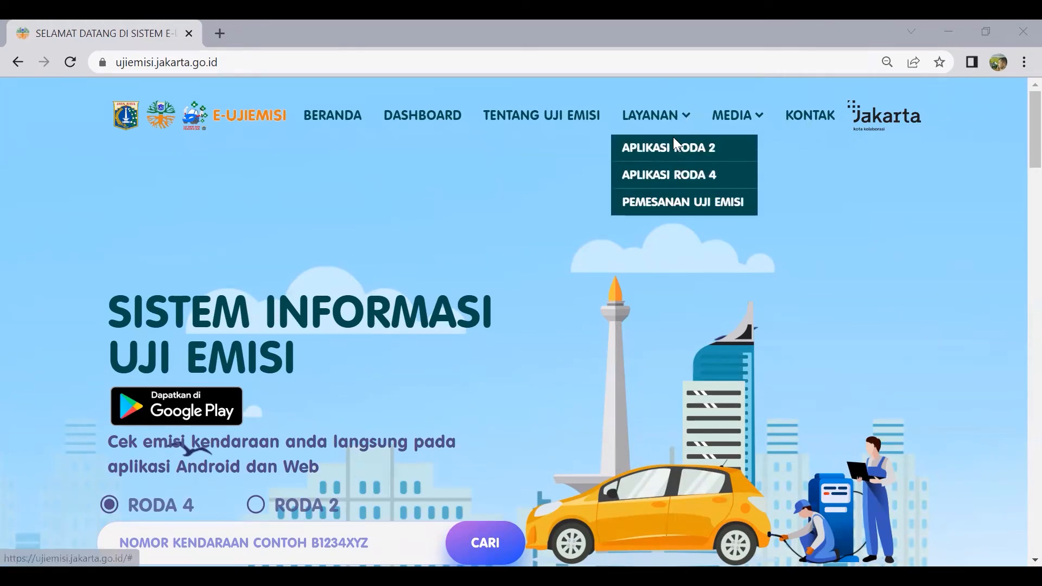
{"action": "left_click", "coordinate": [678, 177]}
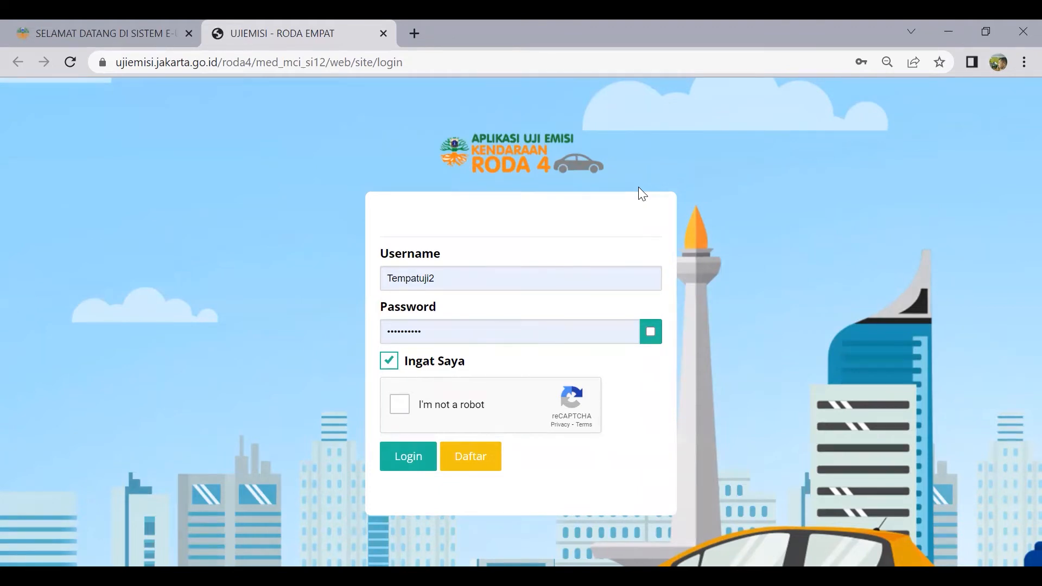
Log in to the Roda 4 app with the saved technician login, passing the reCAPTCHA
{"action": "double_click", "coordinate": [572, 284]}
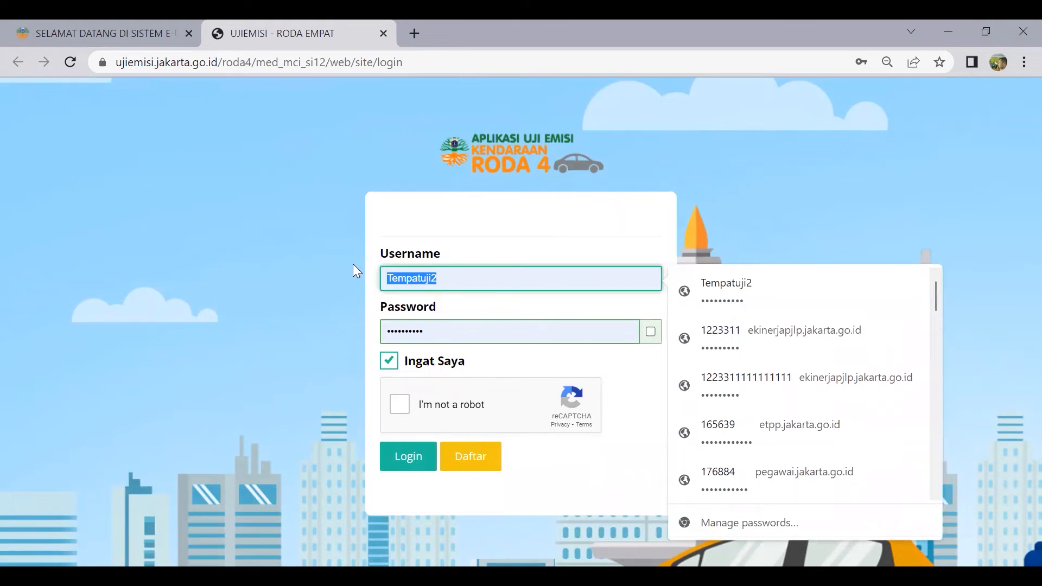
{"action": "scroll", "coordinate": [822, 378], "scroll_direction": "down", "scroll_amount": 3}
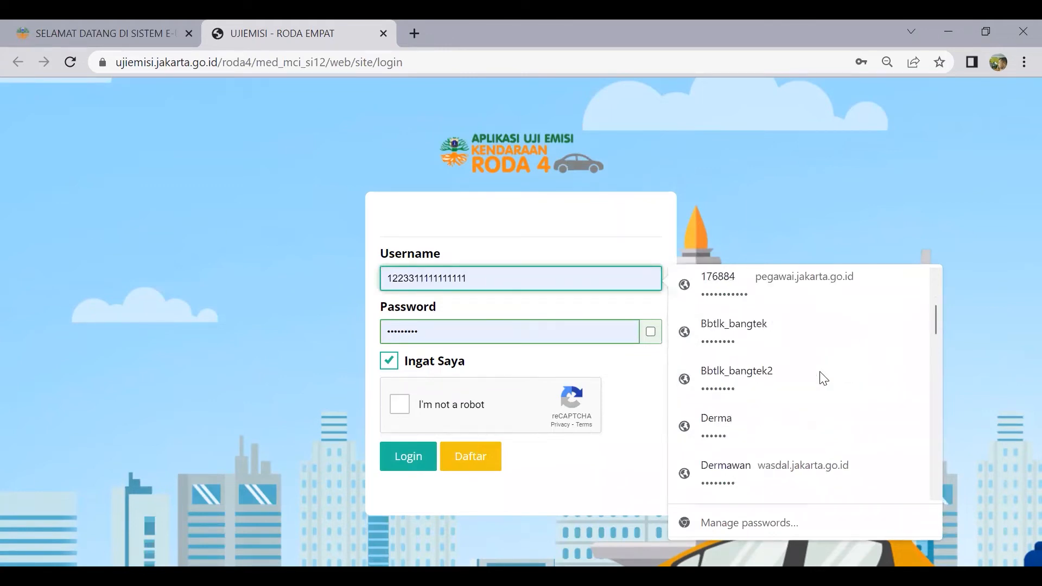
{"action": "scroll", "coordinate": [822, 379], "scroll_direction": "down", "scroll_amount": 2}
{"action": "scroll", "coordinate": [818, 375], "scroll_direction": "up", "scroll_amount": 5}
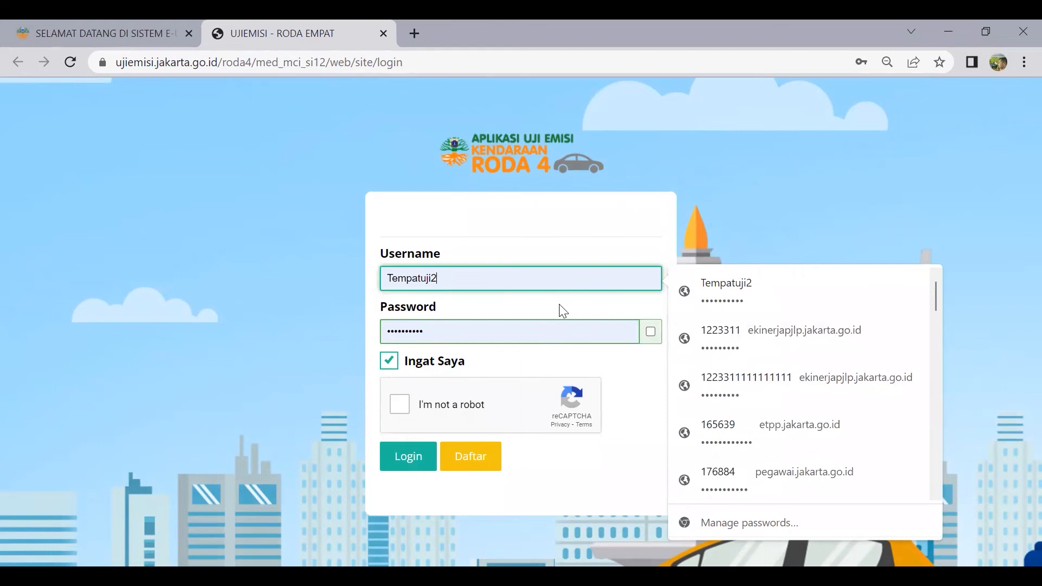
{"action": "key", "text": "BackSpace"}
{"action": "key", "text": "BackSpace"}
{"action": "key", "text": "BackSpace"}
{"action": "key", "text": "BackSpace"}
{"action": "key", "text": "BackSpace"}
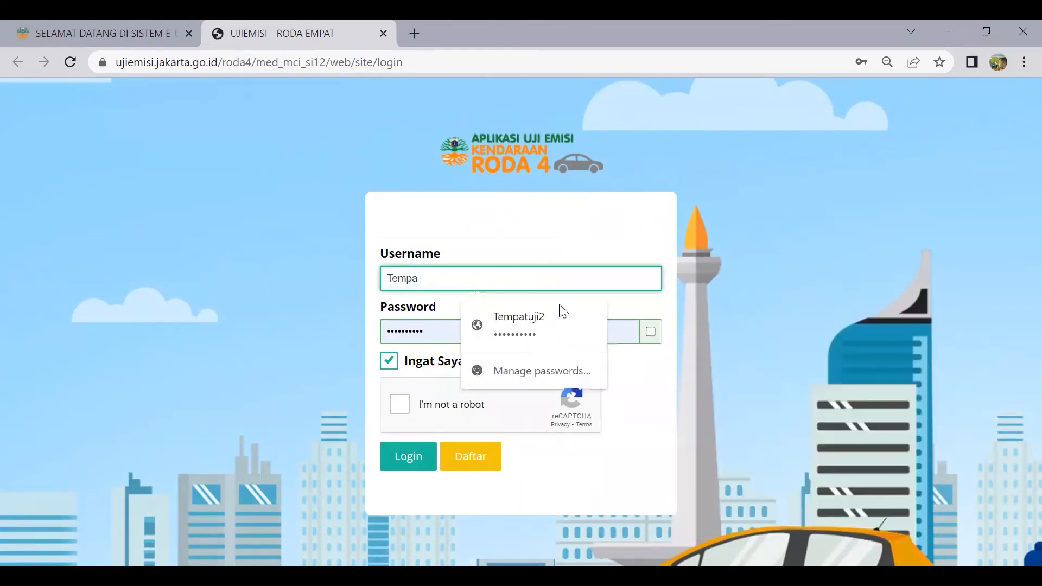
{"action": "key", "text": "BackSpace"}
{"action": "key", "text": "BackSpace"}
{"action": "key", "text": "BackSpace"}
{"action": "type", "text": "k"}
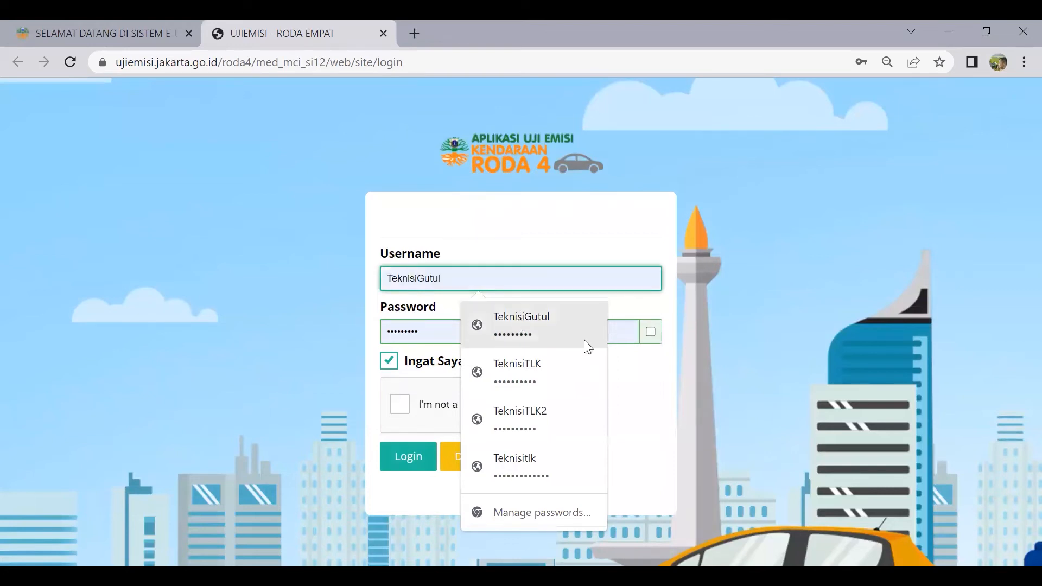
{"action": "left_click", "coordinate": [651, 333]}
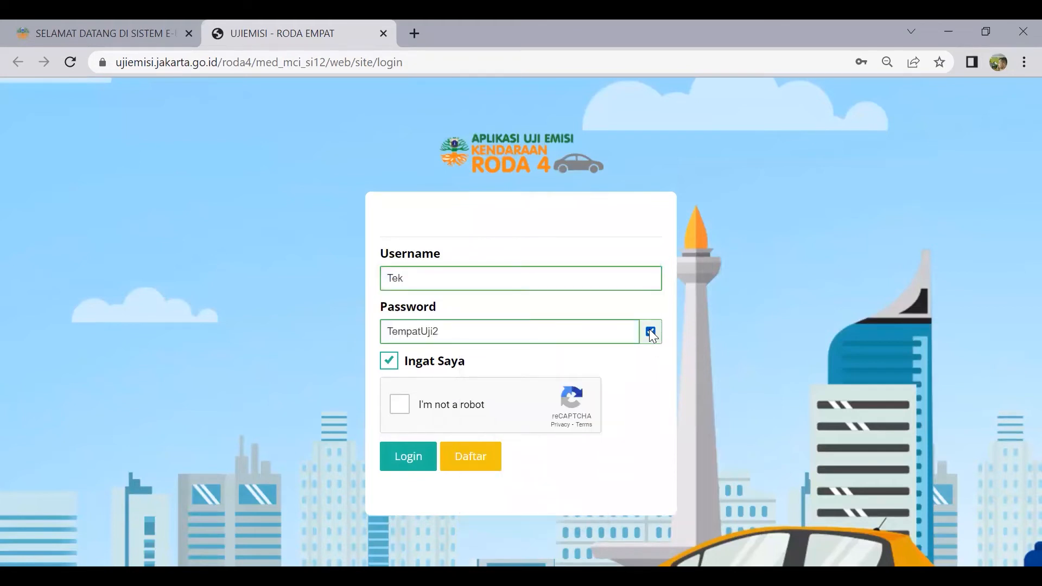
{"action": "left_click", "coordinate": [534, 278]}
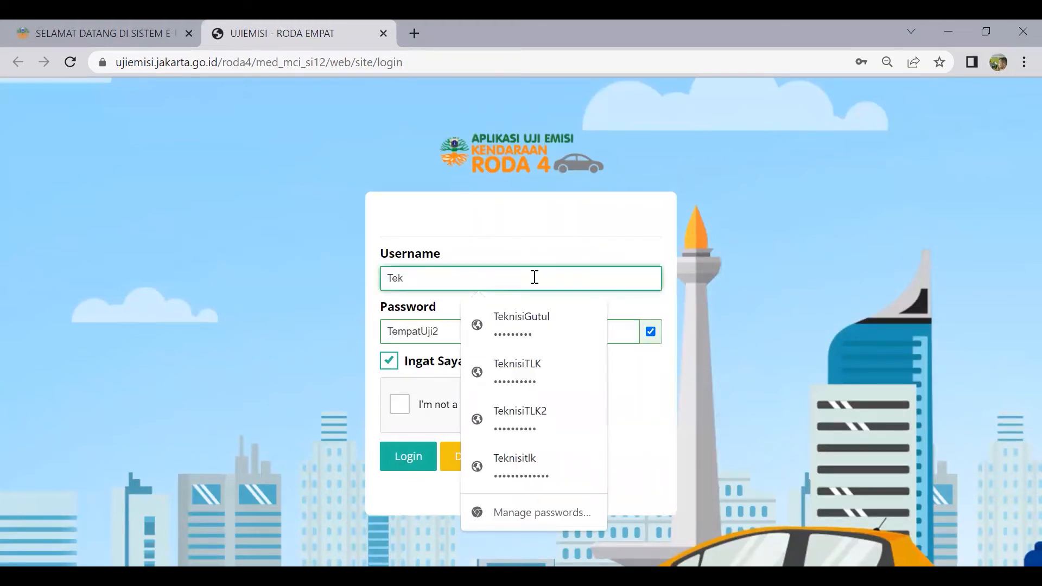
{"action": "left_click", "coordinate": [533, 320]}
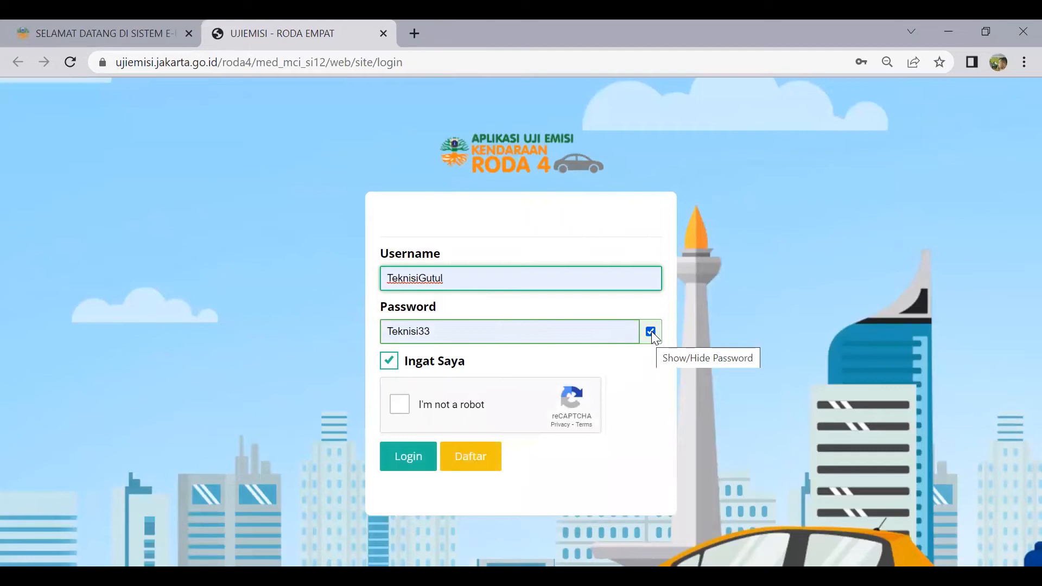
{"action": "left_click", "coordinate": [402, 401]}
{"action": "left_click", "coordinate": [403, 457]}
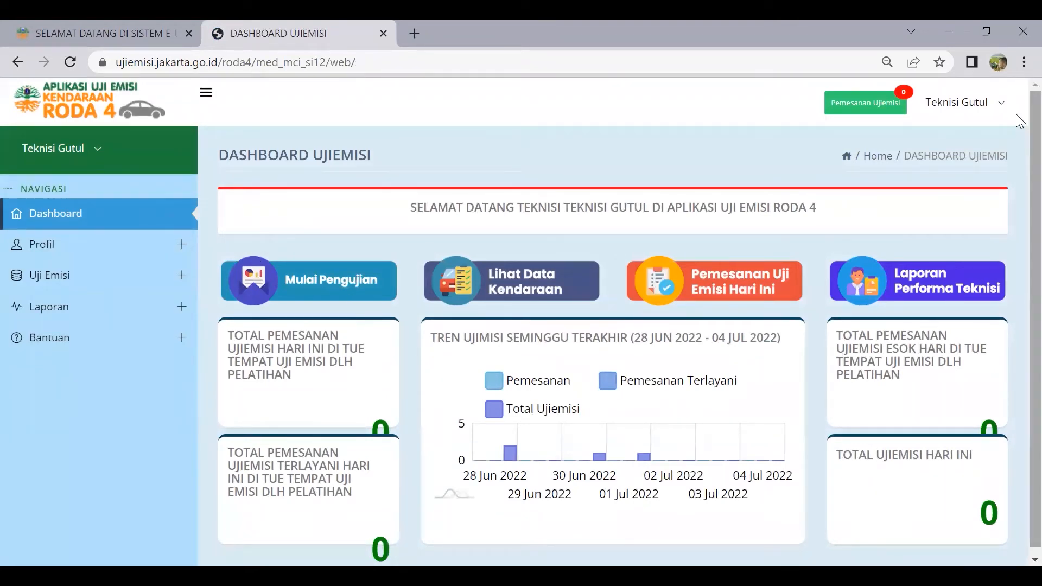
Check the user account dropdown, then expand Profil in the sidebar
{"action": "left_click", "coordinate": [982, 120]}
{"action": "left_click", "coordinate": [556, 141]}
{"action": "left_click", "coordinate": [966, 117]}
{"action": "left_click", "coordinate": [354, 142]}
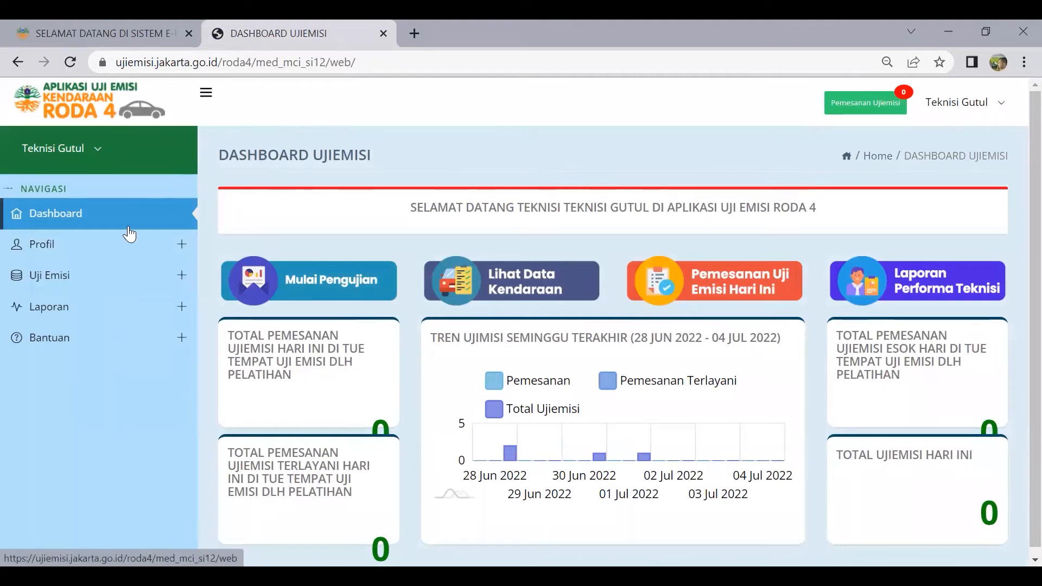
{"action": "left_click", "coordinate": [110, 244]}
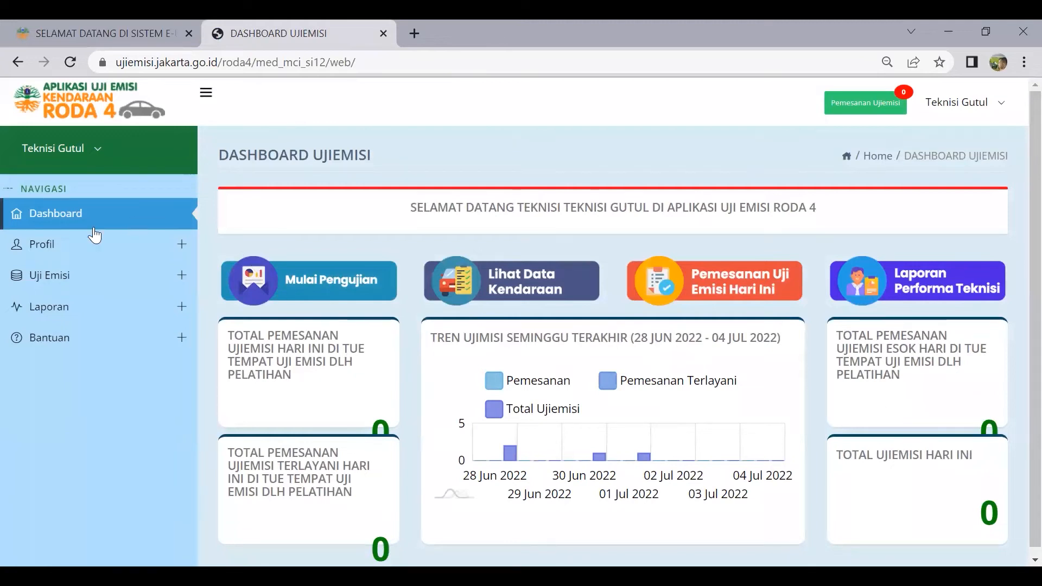
{"action": "left_click", "coordinate": [63, 247]}
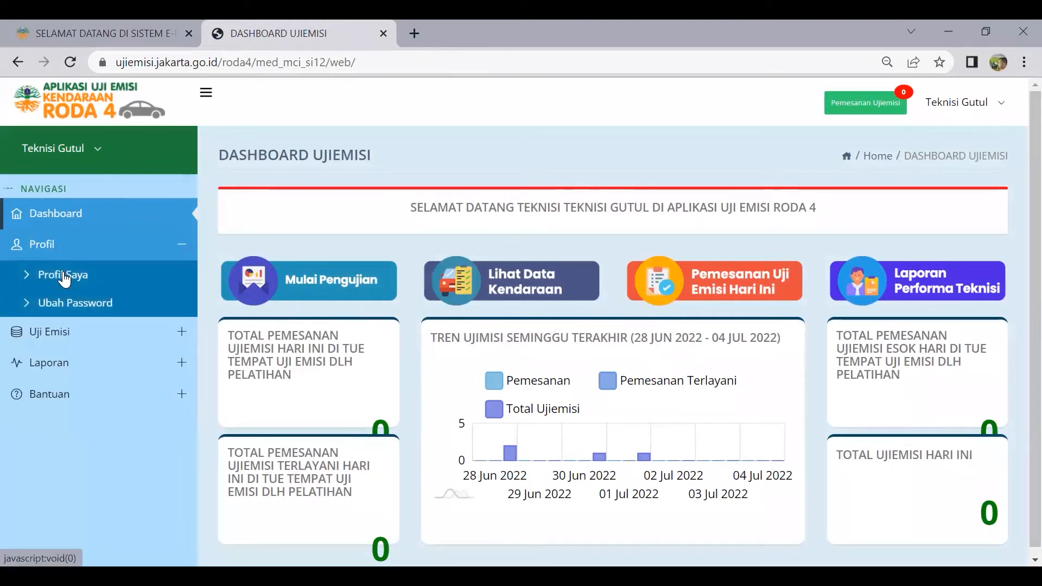
View the Profil Saya and Ubah Password pages, then expand the Uji Emisi menu
{"action": "left_click", "coordinate": [65, 278]}
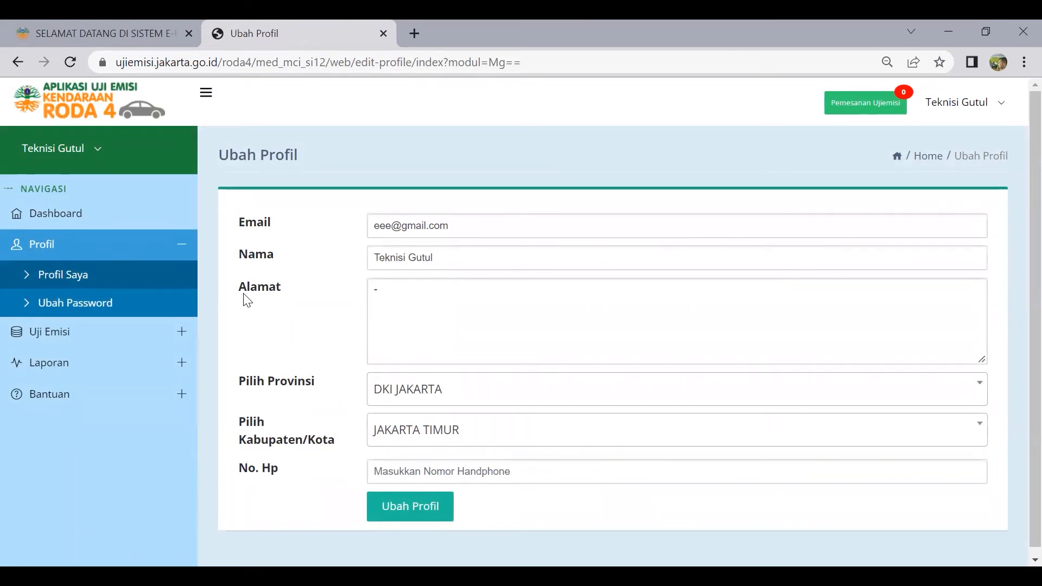
{"action": "left_click", "coordinate": [99, 308]}
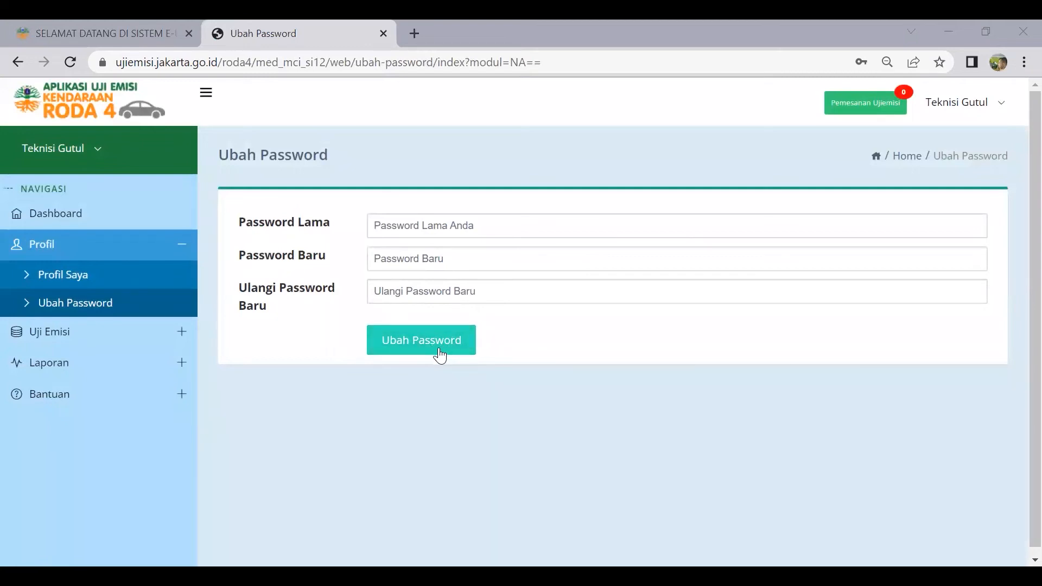
{"action": "left_click", "coordinate": [97, 332]}
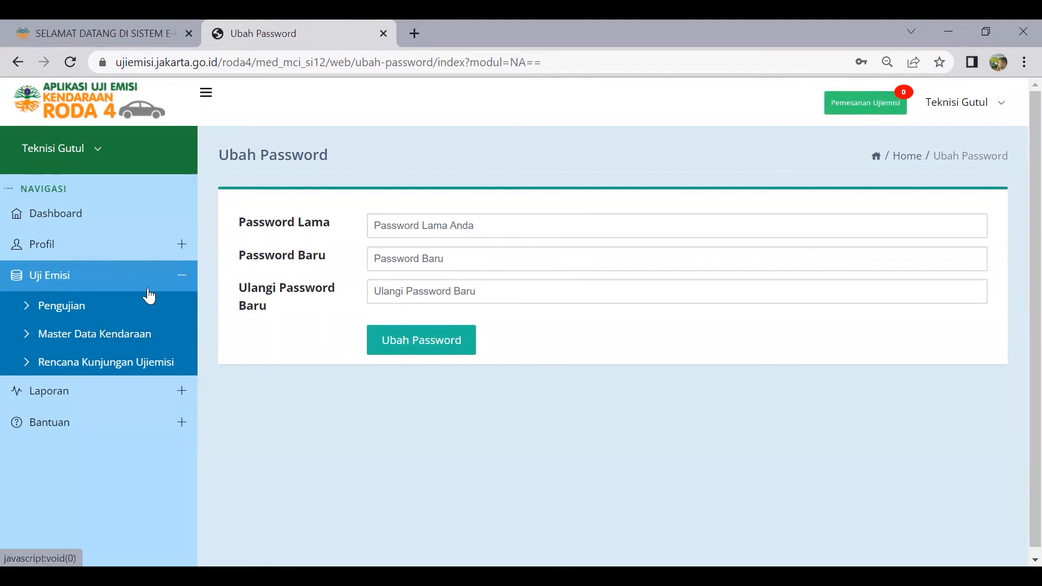
Open Pengujian, then the Master Data Kendaraan list of 511,754 vehicles
{"action": "left_click", "coordinate": [108, 319]}
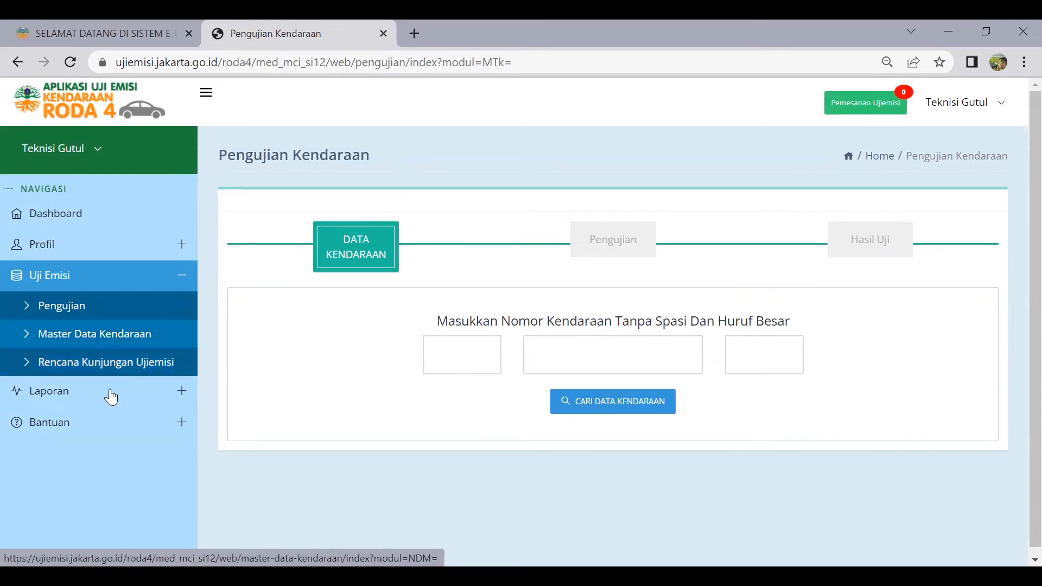
{"action": "left_click", "coordinate": [129, 348]}
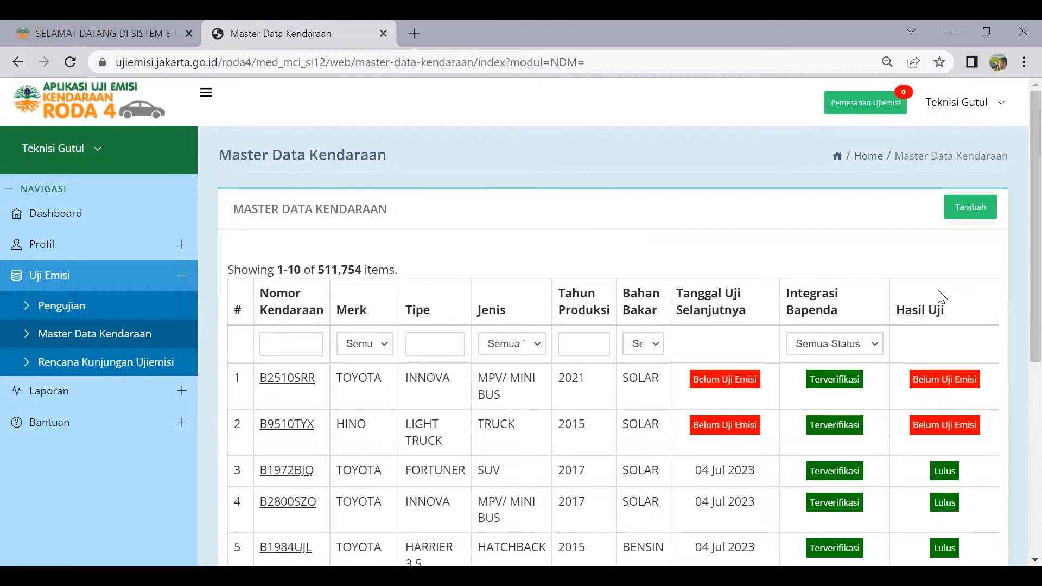
Look up plate B3434KII in the add-vehicle form, then return to Master Data Kendaraan
{"action": "left_click", "coordinate": [978, 213]}
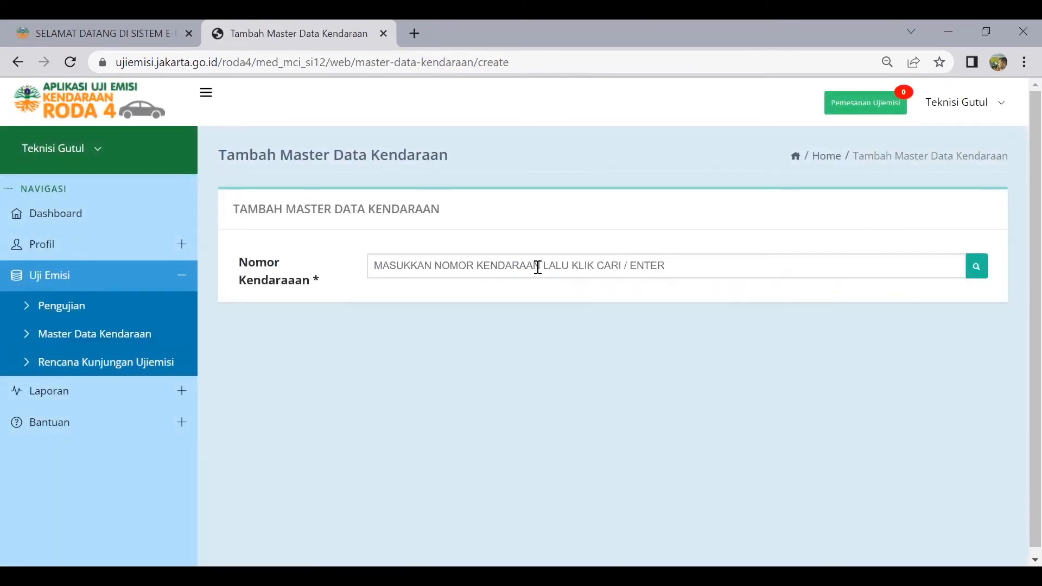
{"action": "left_click", "coordinate": [537, 267]}
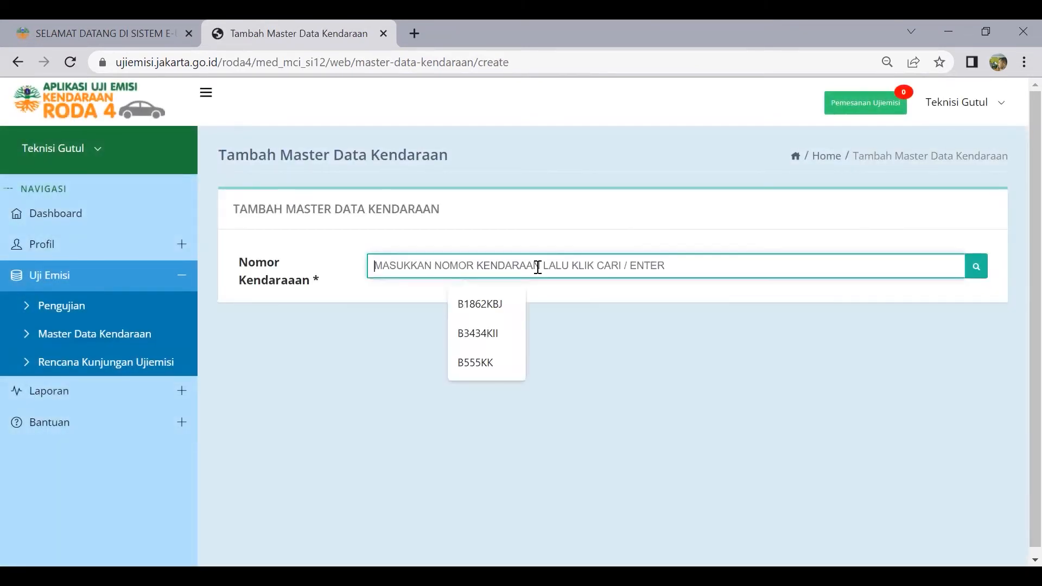
{"action": "left_click", "coordinate": [503, 334]}
{"action": "left_click", "coordinate": [975, 272]}
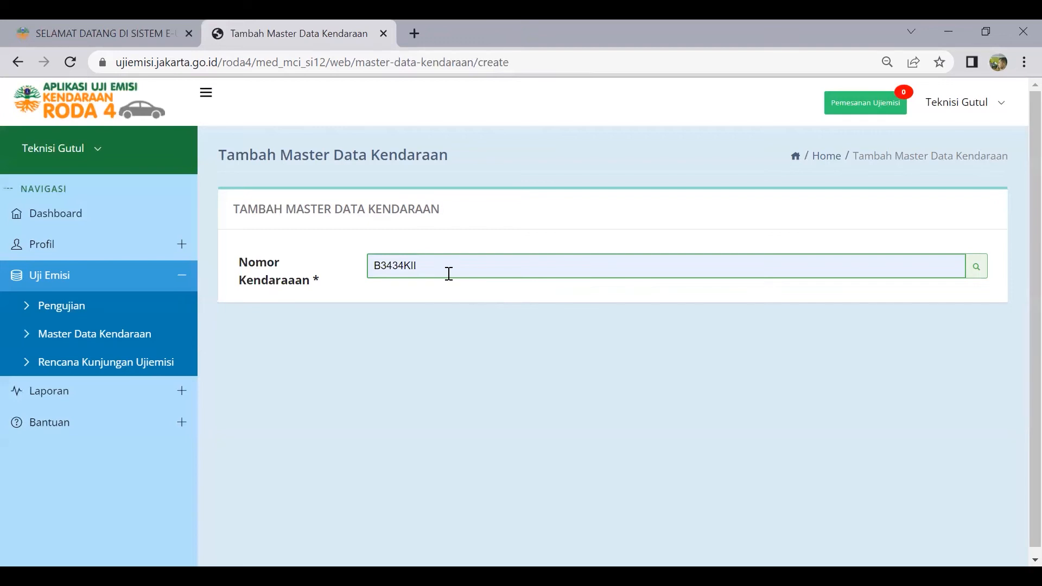
{"action": "left_click", "coordinate": [984, 270]}
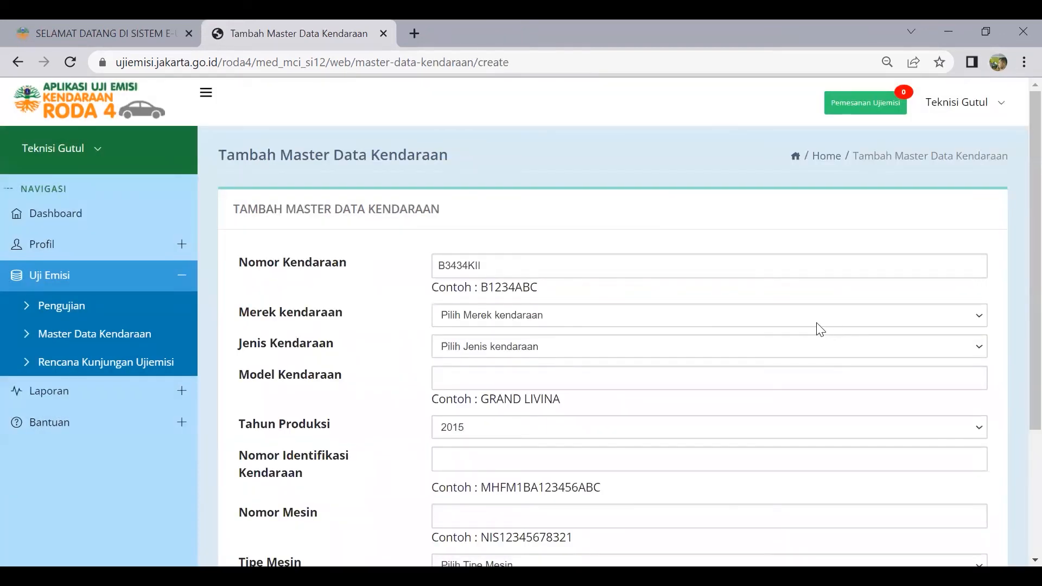
{"action": "scroll", "coordinate": [595, 320], "scroll_direction": "down", "scroll_amount": 1}
{"action": "scroll", "coordinate": [595, 320], "scroll_direction": "down", "scroll_amount": 2}
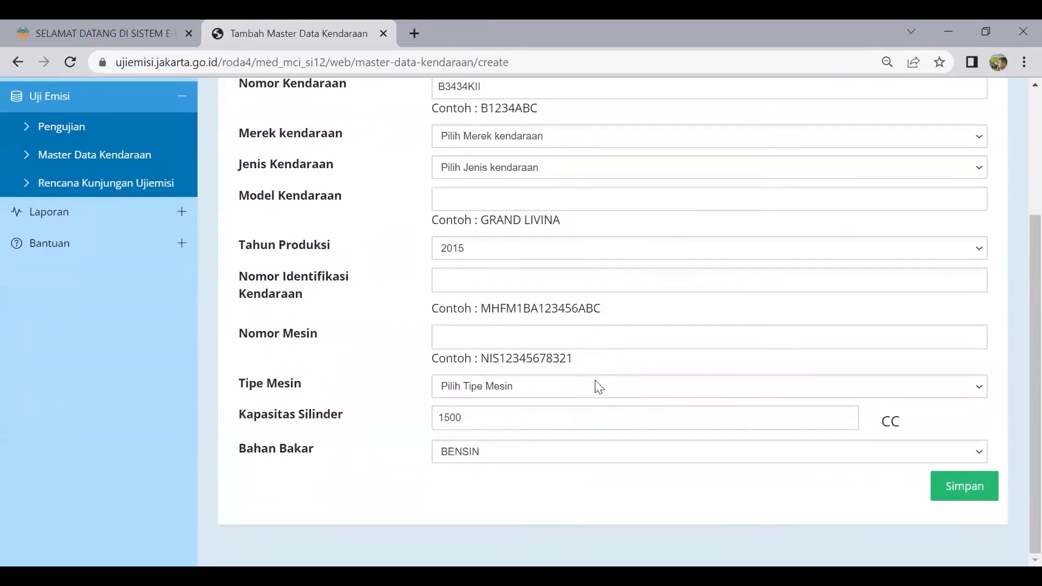
{"action": "scroll", "coordinate": [643, 254], "scroll_direction": "up", "scroll_amount": 2}
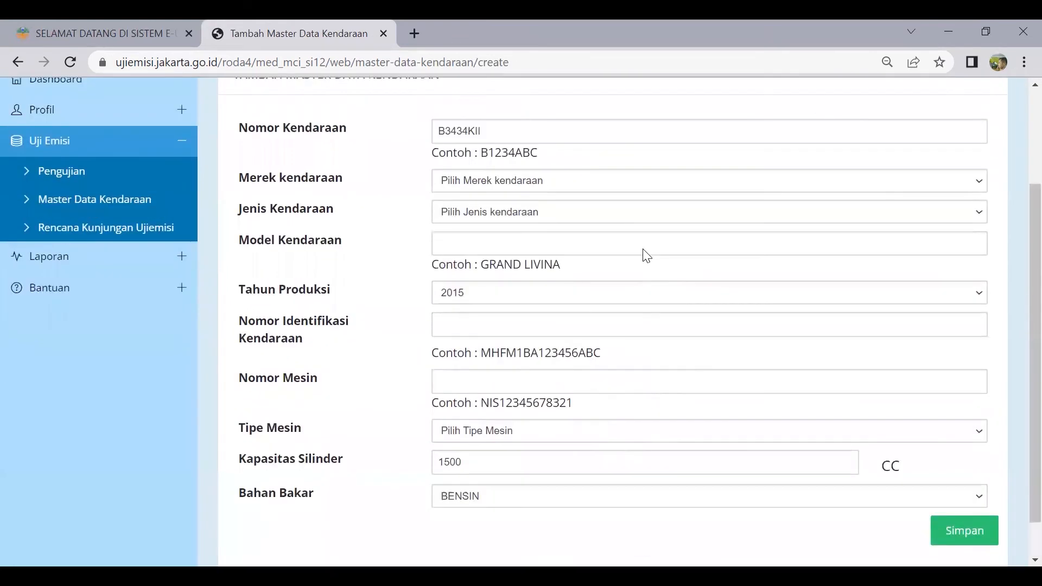
{"action": "scroll", "coordinate": [603, 288], "scroll_direction": "down", "scroll_amount": 1}
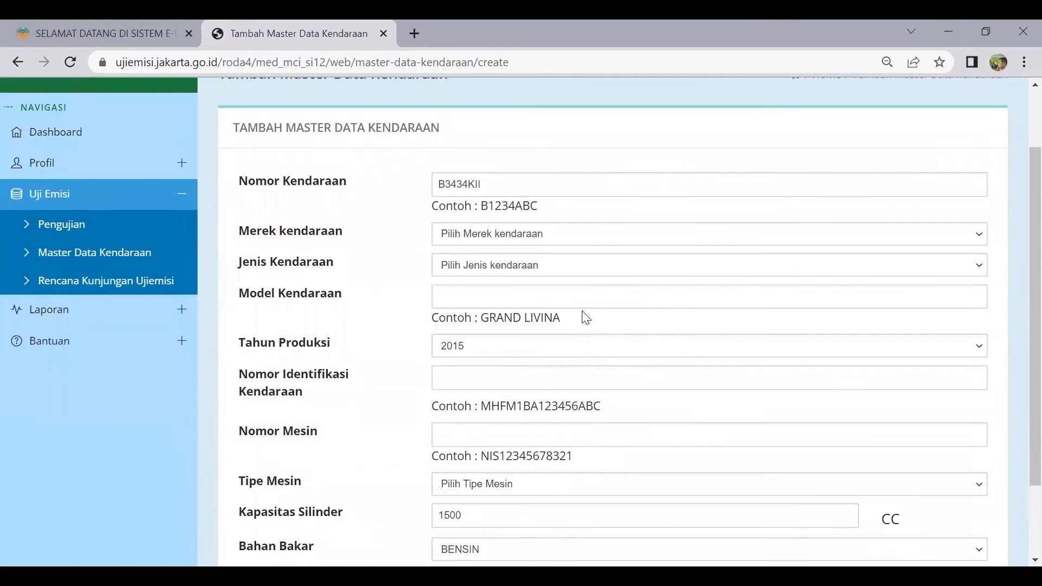
{"action": "scroll", "coordinate": [580, 301], "scroll_direction": "up", "scroll_amount": 2}
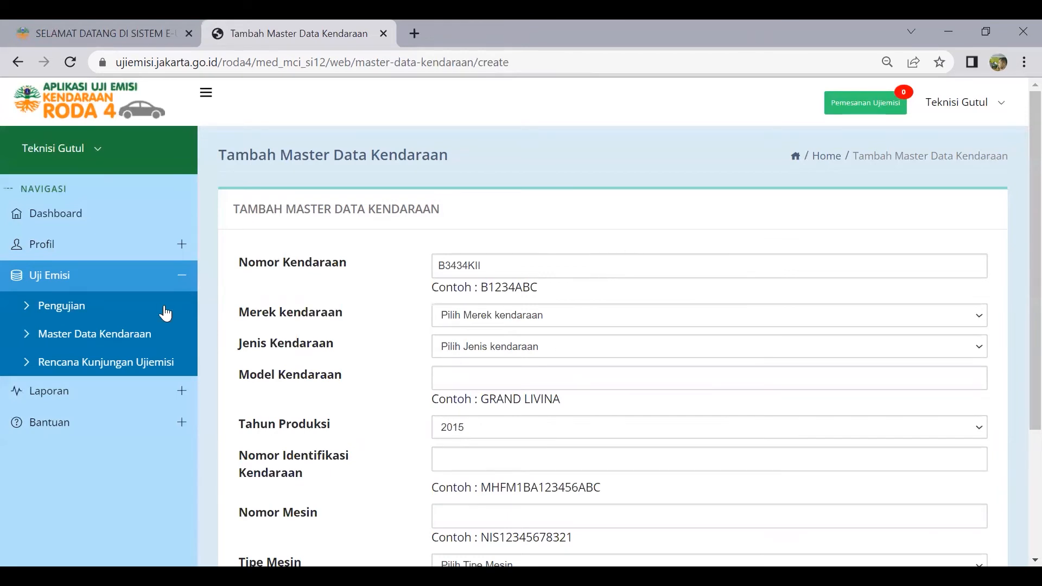
{"action": "left_click", "coordinate": [75, 347]}
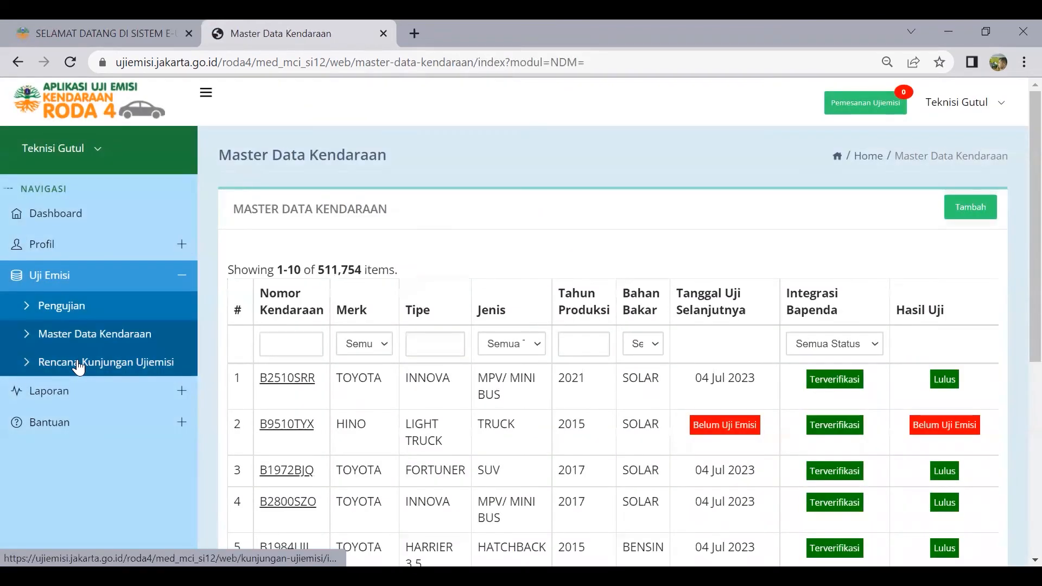
Check Rencana Kunjungan Ujiemisi, then open Laporan > Lacak Hasil Uji Emisi
{"action": "left_click", "coordinate": [77, 362]}
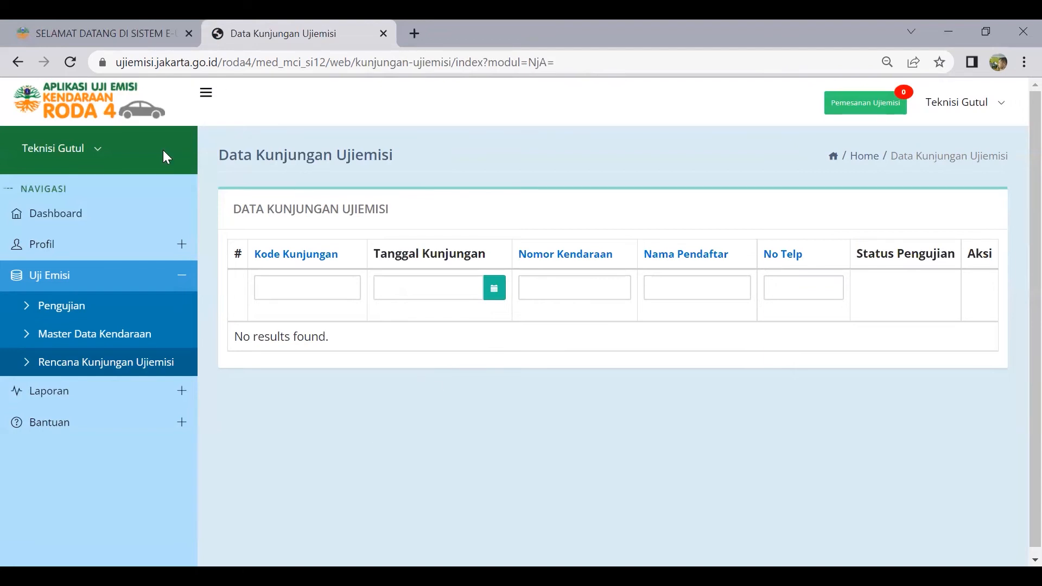
{"action": "left_click", "coordinate": [90, 389]}
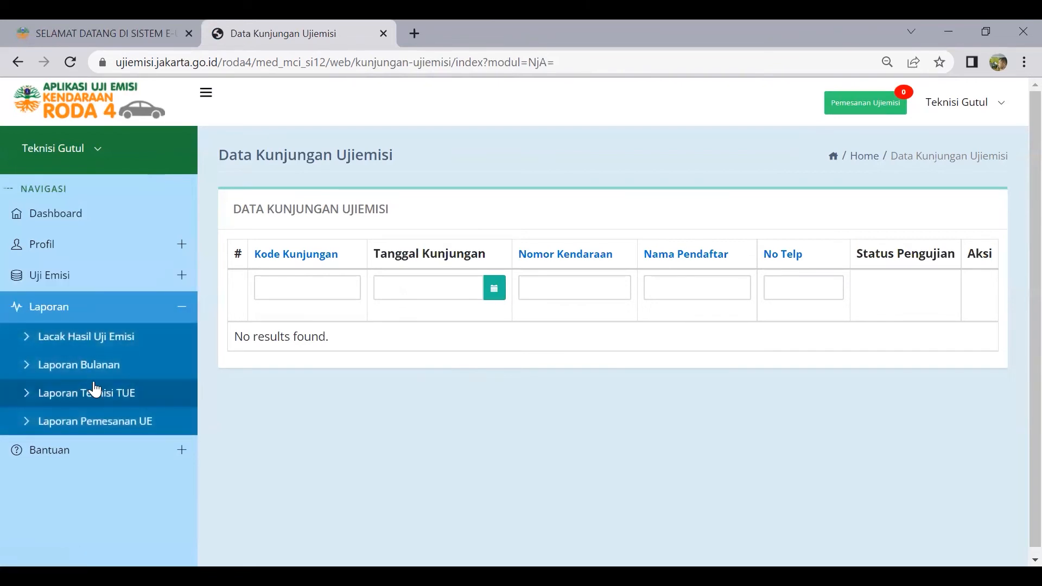
{"action": "left_click", "coordinate": [112, 347]}
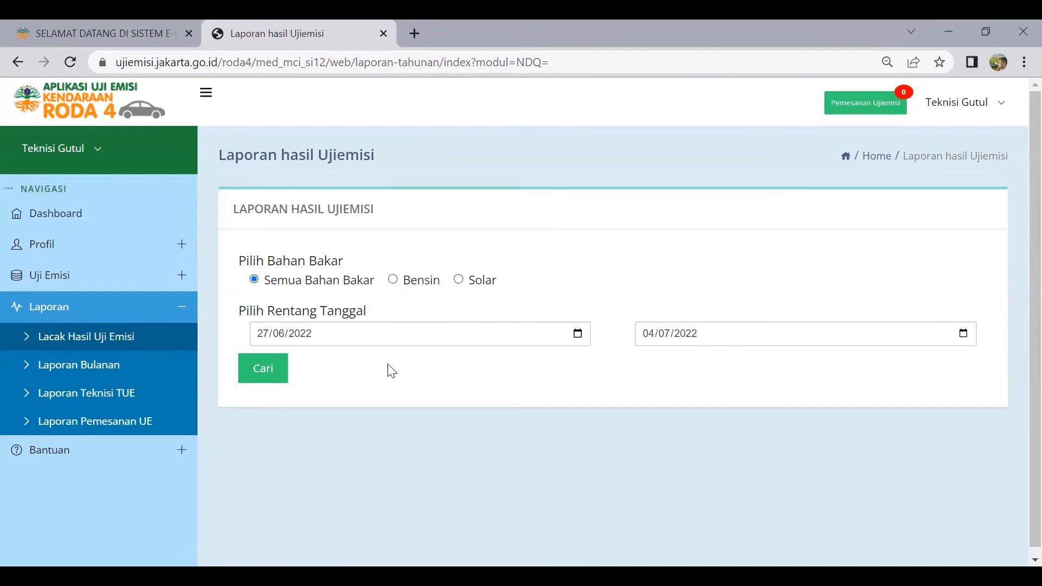
Run the results report for 27/06/2022–04/07/2022 and review it
{"action": "left_click", "coordinate": [280, 371]}
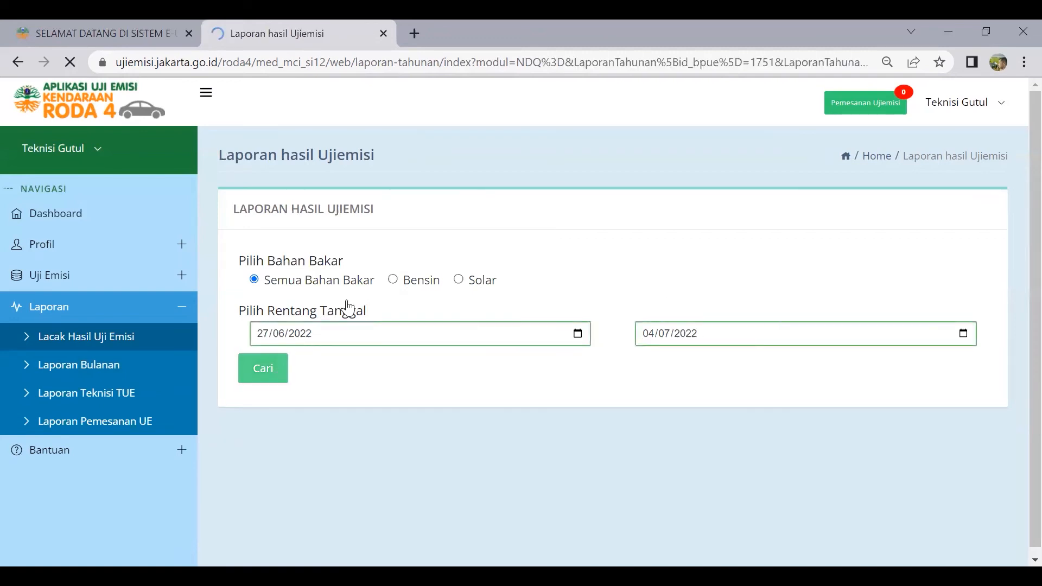
{"action": "scroll", "coordinate": [543, 312], "scroll_direction": "down", "scroll_amount": 3}
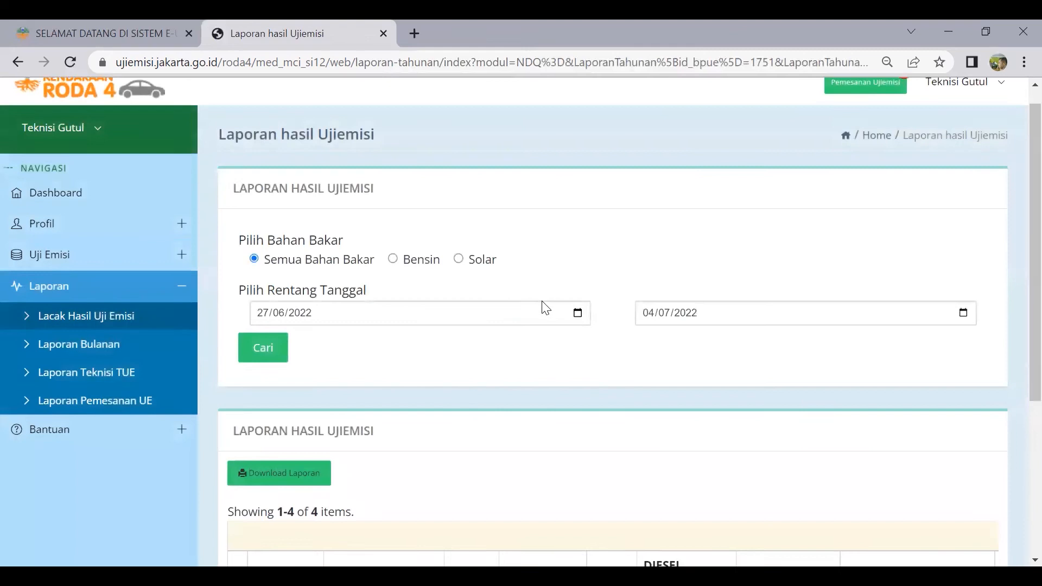
{"action": "scroll", "coordinate": [544, 318], "scroll_direction": "down", "scroll_amount": 2}
{"action": "scroll", "coordinate": [531, 324], "scroll_direction": "up", "scroll_amount": 3}
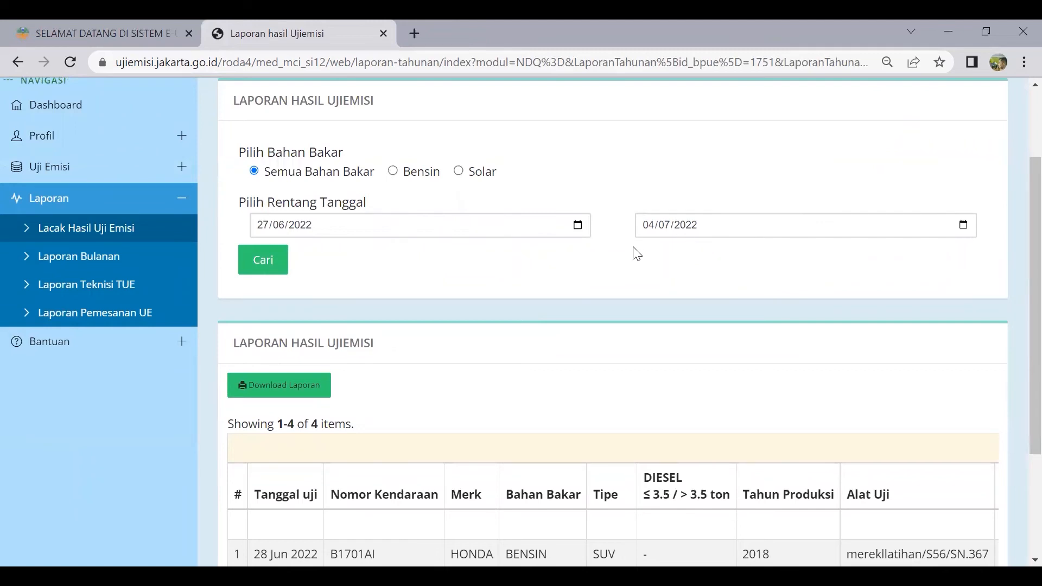
{"action": "left_click", "coordinate": [263, 262]}
Run the Laporan Bulanan for Juli 2022, then view the technician dashboard
{"action": "left_click", "coordinate": [87, 256]}
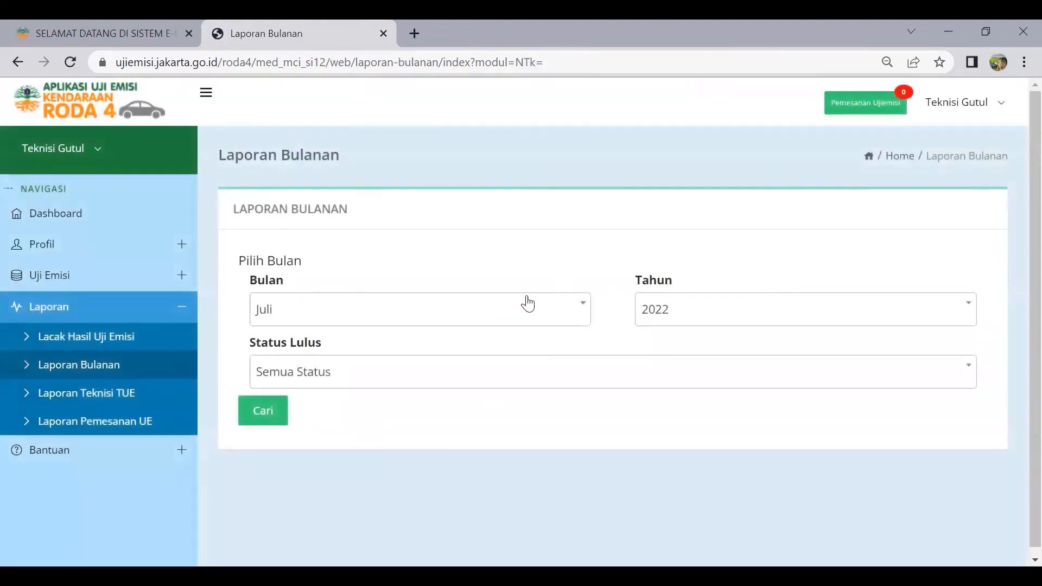
{"action": "left_click", "coordinate": [555, 318]}
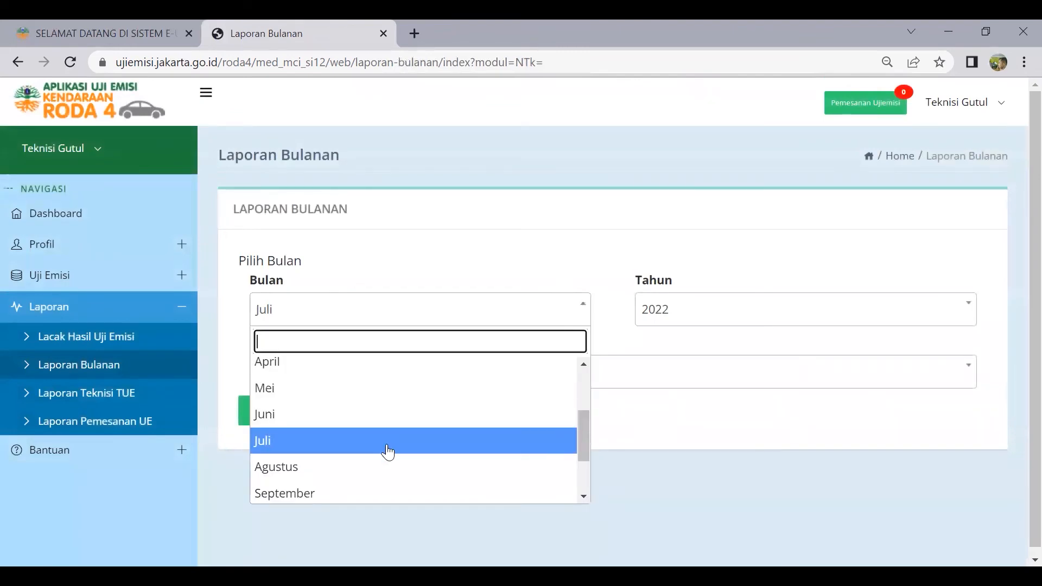
{"action": "left_click", "coordinate": [389, 447]}
{"action": "left_click", "coordinate": [274, 411]}
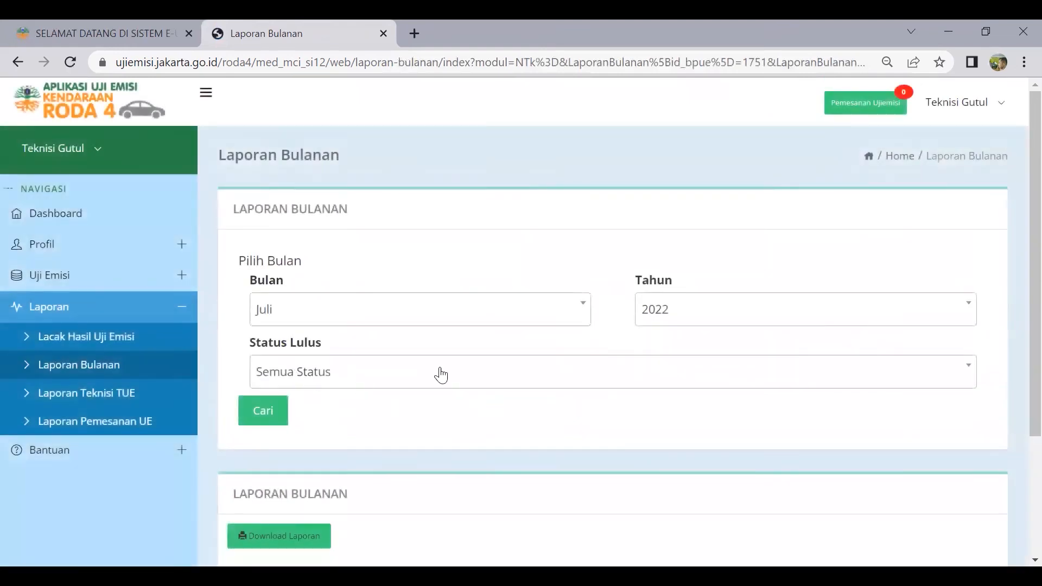
{"action": "scroll", "coordinate": [451, 360], "scroll_direction": "down", "scroll_amount": 1}
{"action": "scroll", "coordinate": [451, 359], "scroll_direction": "down", "scroll_amount": 2}
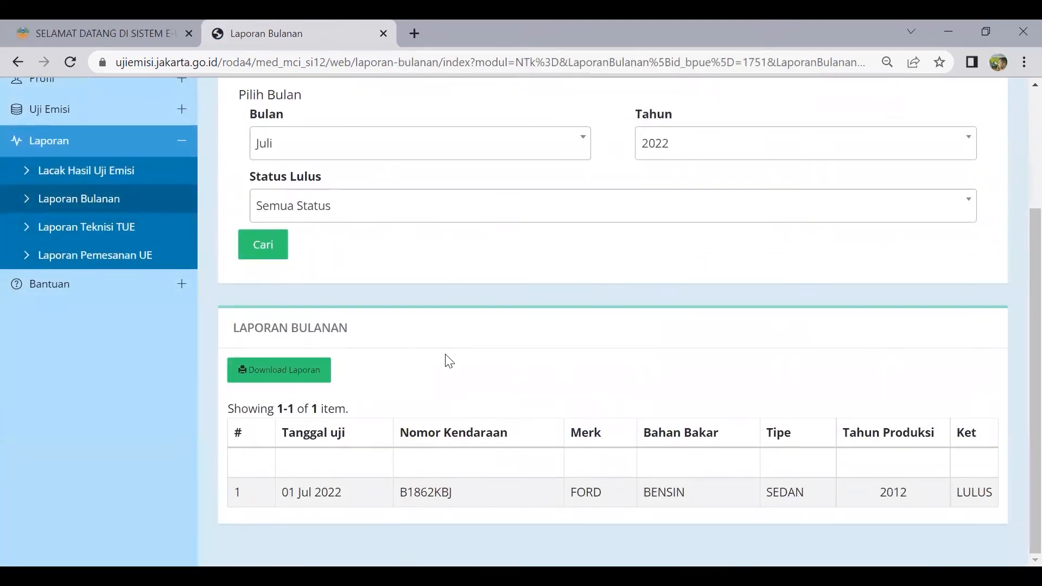
{"action": "scroll", "coordinate": [450, 361], "scroll_direction": "up", "scroll_amount": 3}
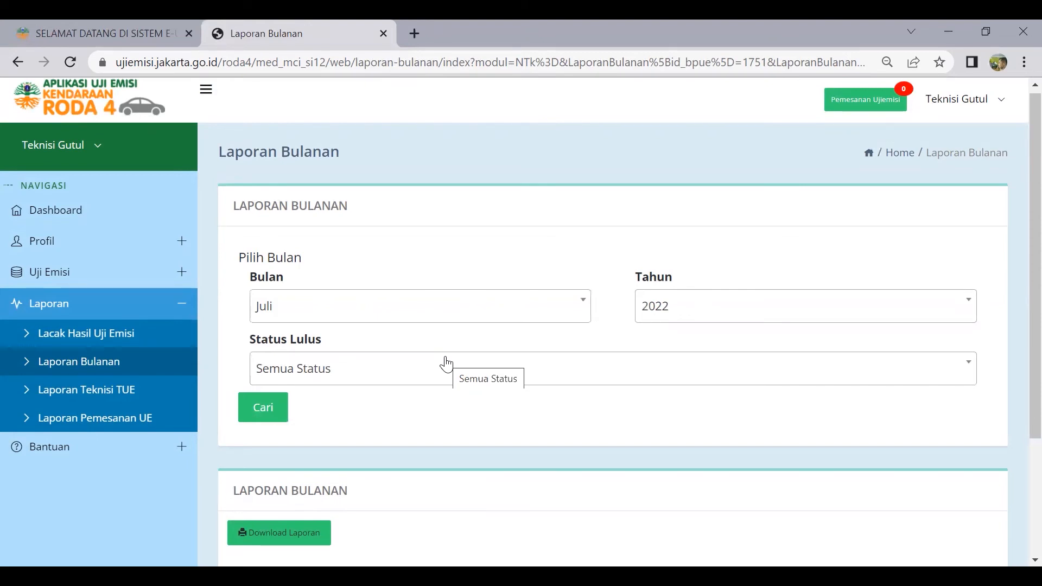
{"action": "left_click", "coordinate": [115, 401]}
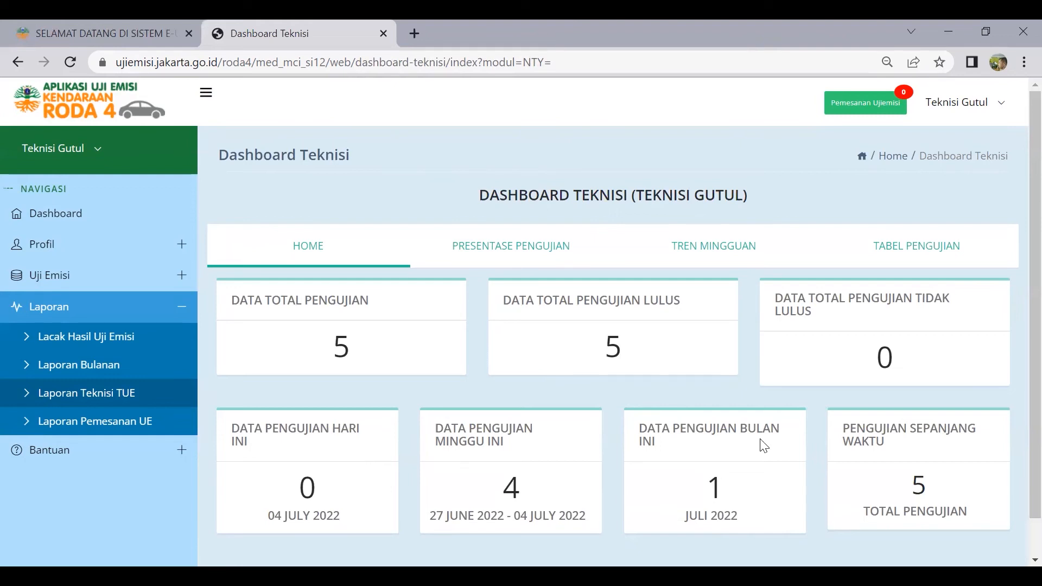
Run Laporan Pemesanan UE for 27/06/2022–04/07/2022, then go to Uji Emisi > Pengujian
{"action": "left_click", "coordinate": [86, 430]}
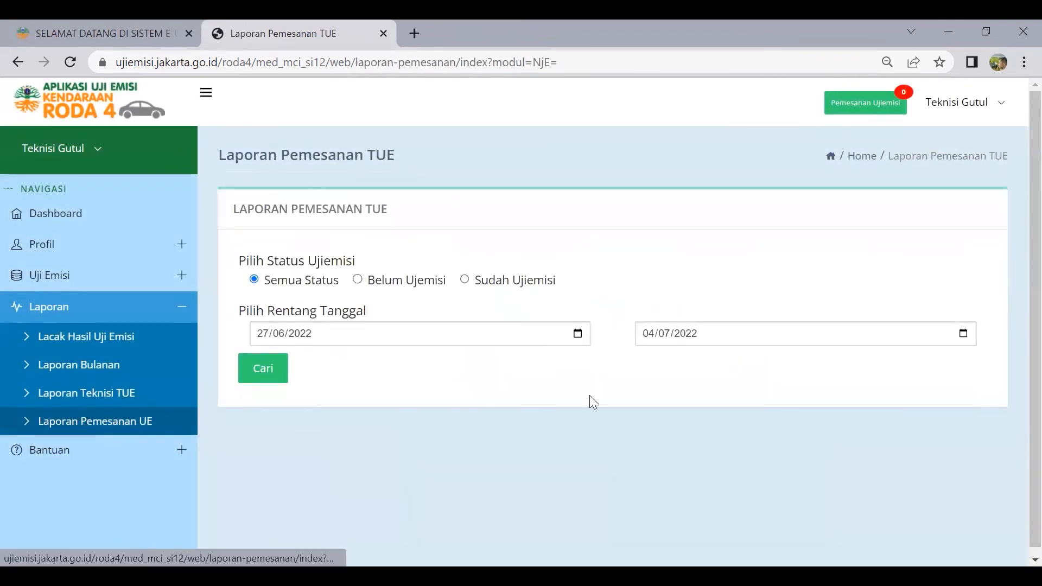
{"action": "left_click", "coordinate": [260, 367]}
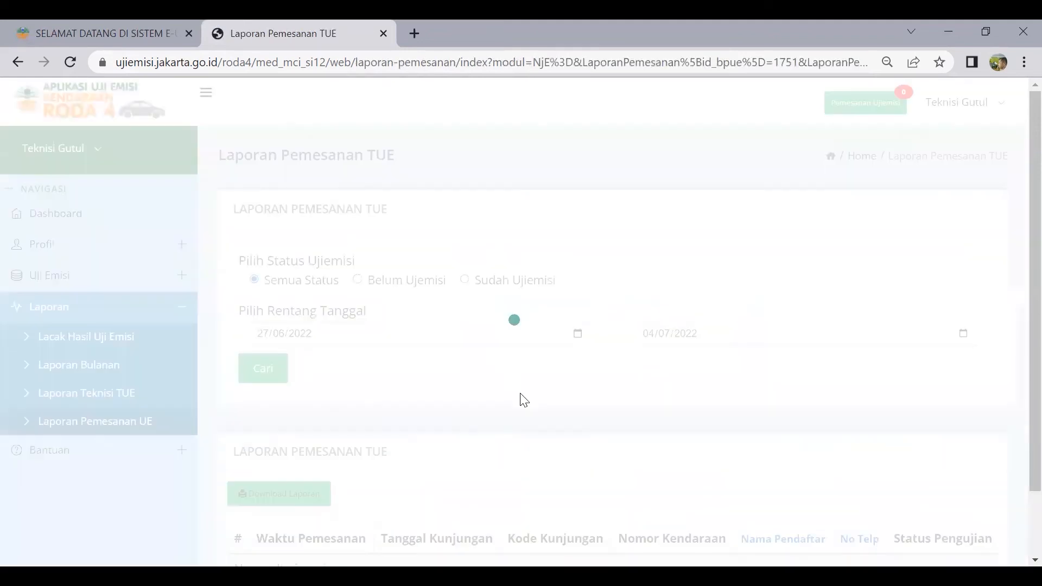
{"action": "scroll", "coordinate": [426, 413], "scroll_direction": "down", "scroll_amount": 1}
{"action": "scroll", "coordinate": [81, 369], "scroll_direction": "up", "scroll_amount": 1}
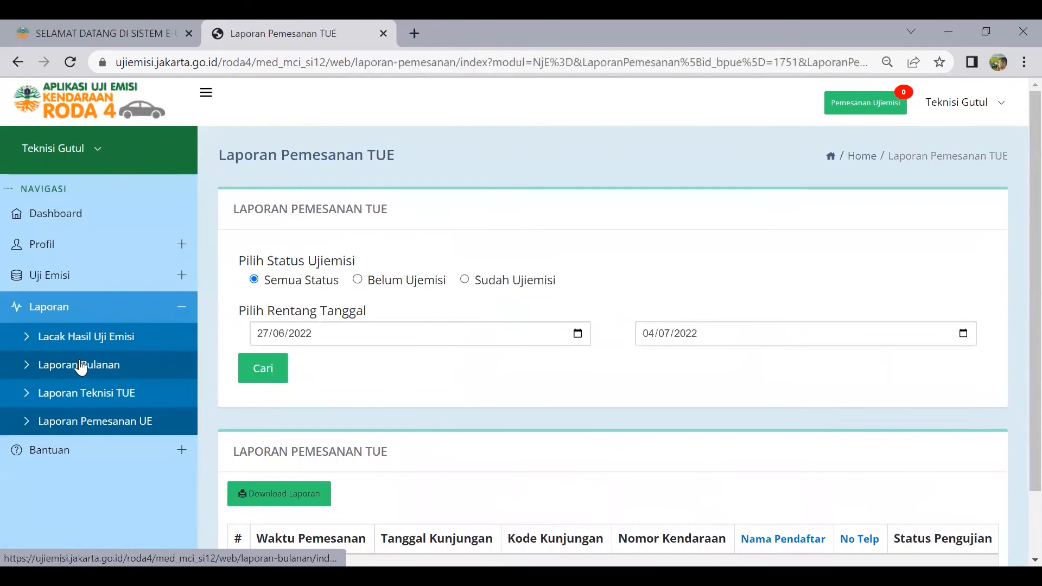
{"action": "left_click", "coordinate": [103, 281]}
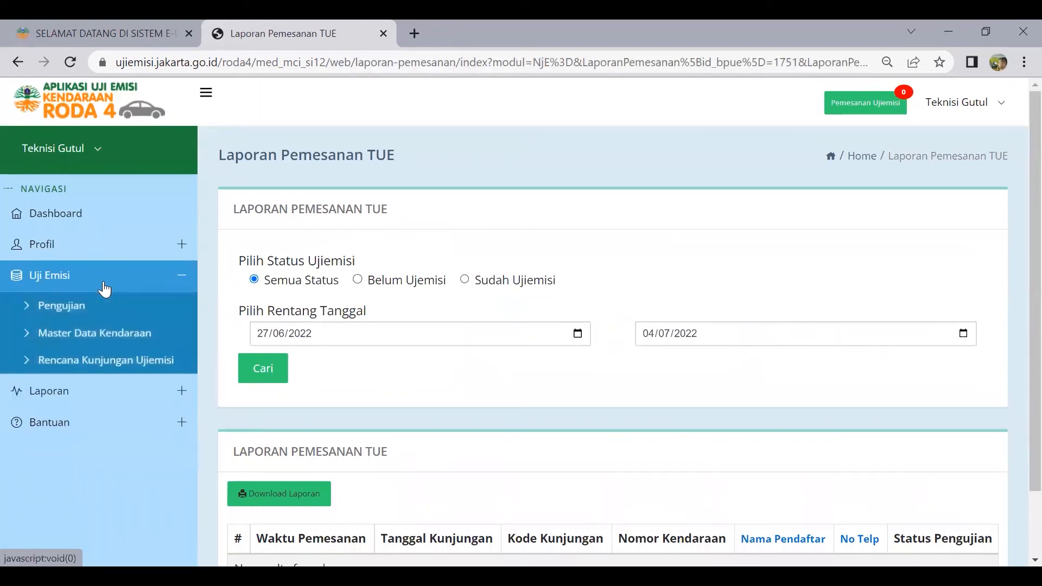
{"action": "left_click", "coordinate": [81, 314]}
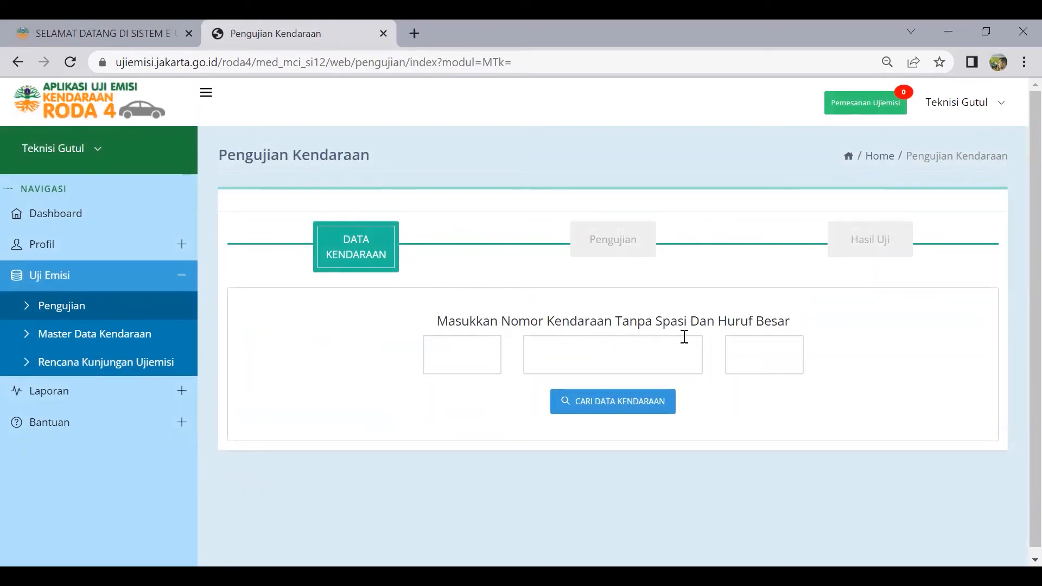
{"action": "left_click", "coordinate": [481, 355]}
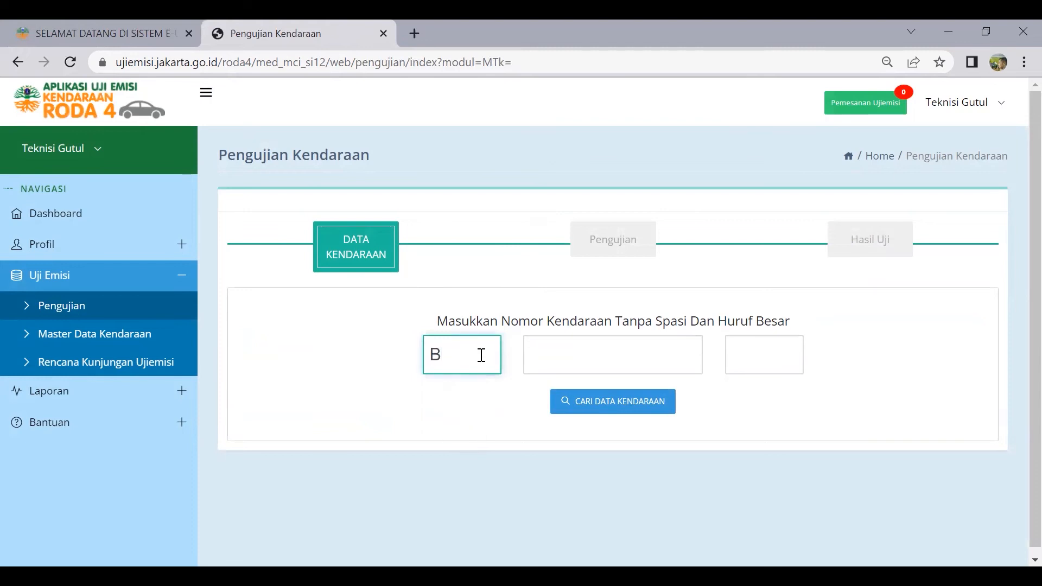
{"action": "left_click", "coordinate": [544, 358]}
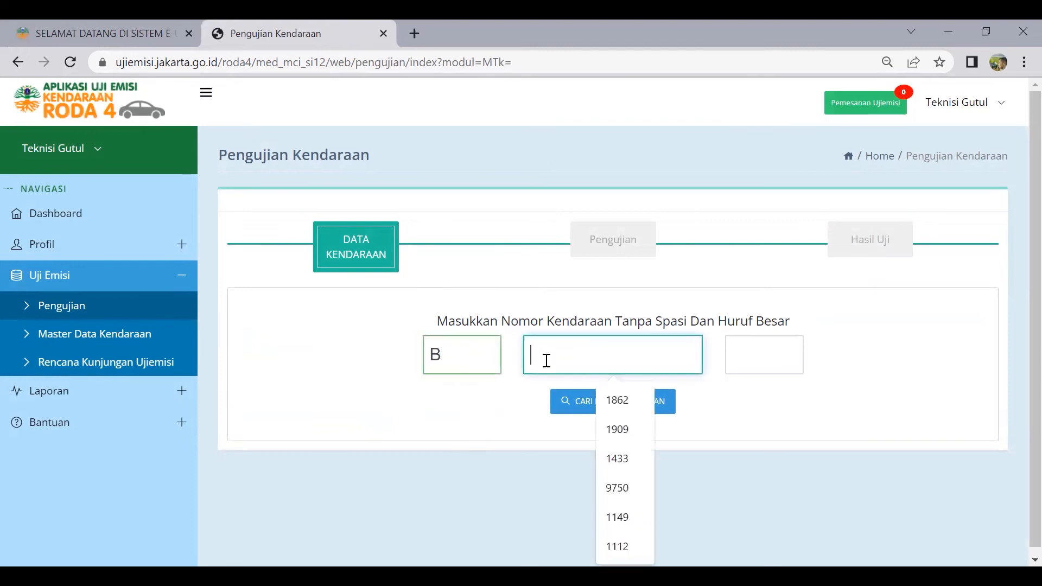
{"action": "left_click", "coordinate": [617, 402]}
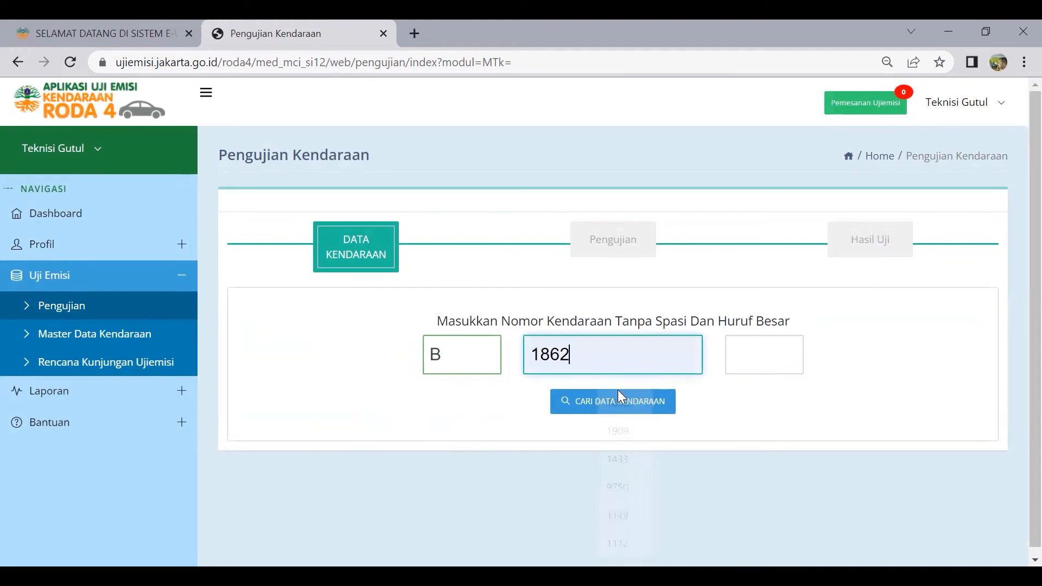
{"action": "left_click", "coordinate": [753, 358]}
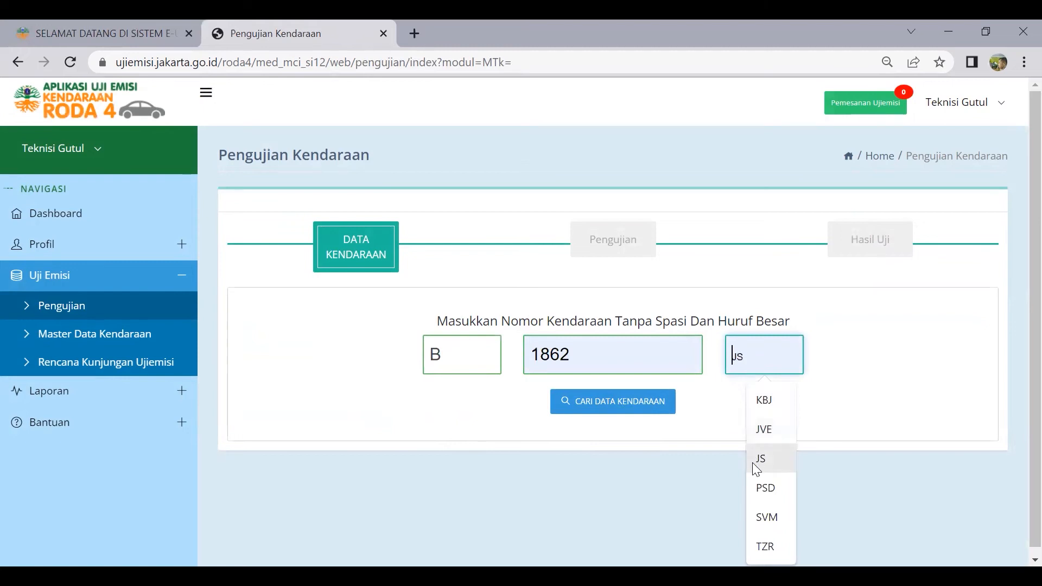
{"action": "left_click", "coordinate": [772, 431]}
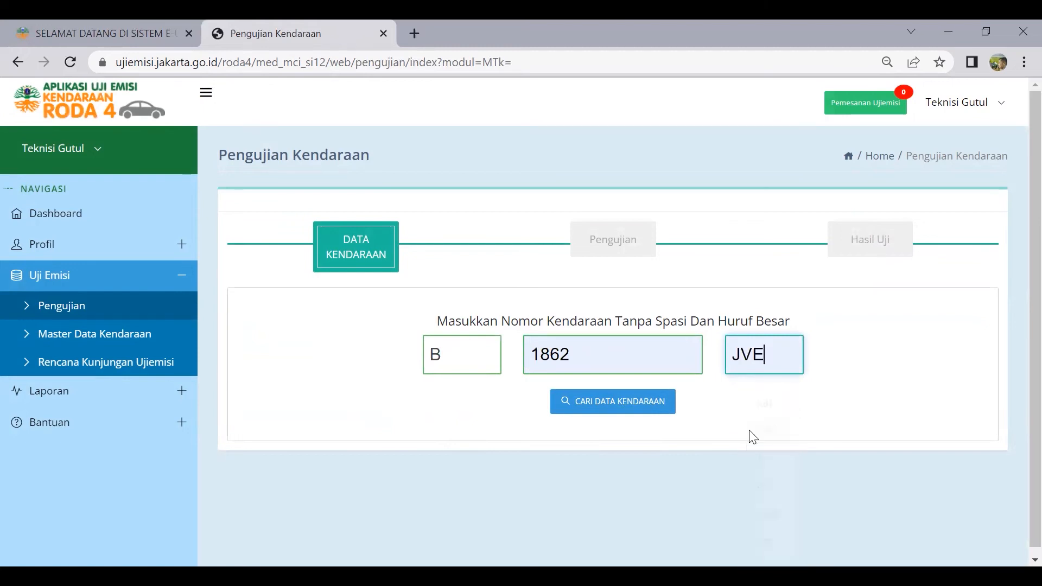
{"action": "left_click", "coordinate": [645, 403]}
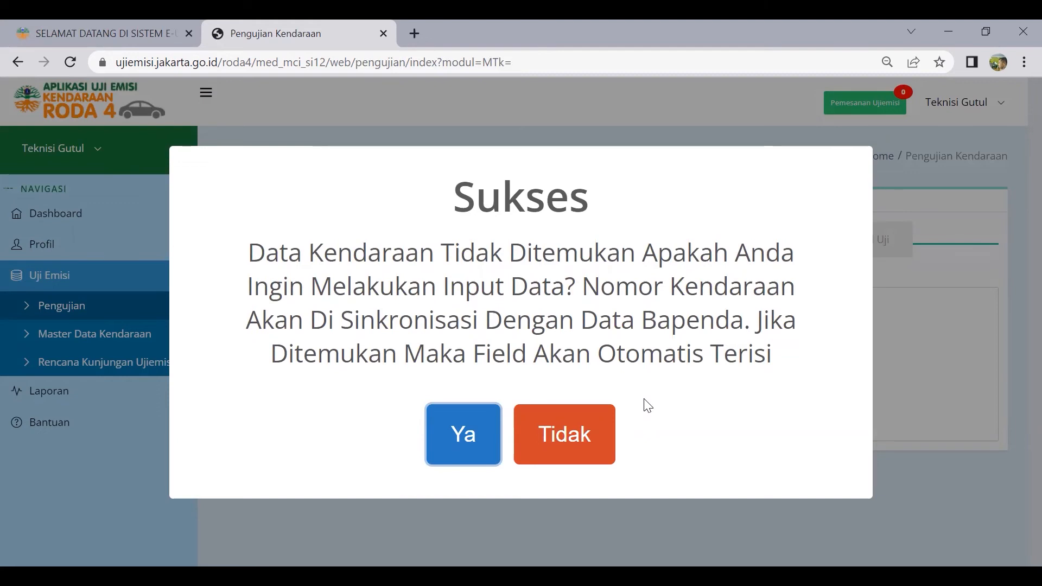
Agree to enter the vehicle's data manually and look over the form
{"action": "left_click", "coordinate": [459, 432]}
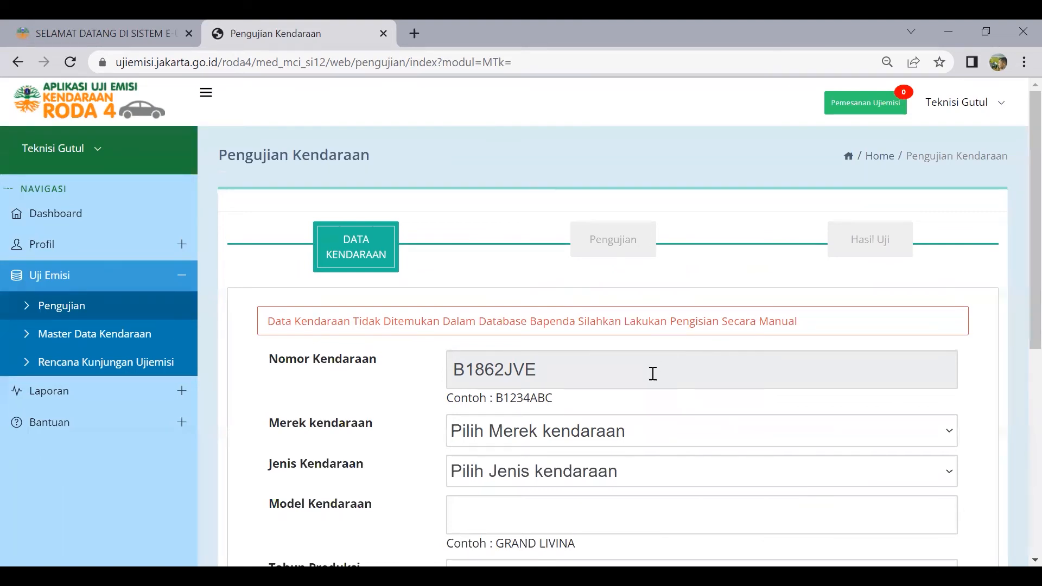
{"action": "scroll", "coordinate": [537, 368], "scroll_direction": "down", "scroll_amount": 1}
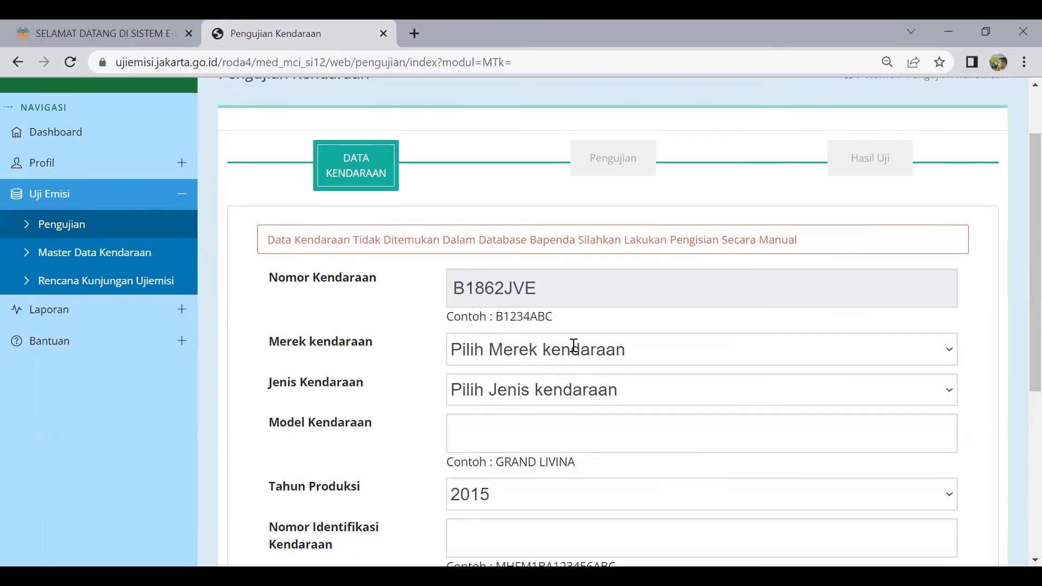
{"action": "scroll", "coordinate": [563, 359], "scroll_direction": "down", "scroll_amount": 5}
{"action": "scroll", "coordinate": [186, 145], "scroll_direction": "up", "scroll_amount": 7}
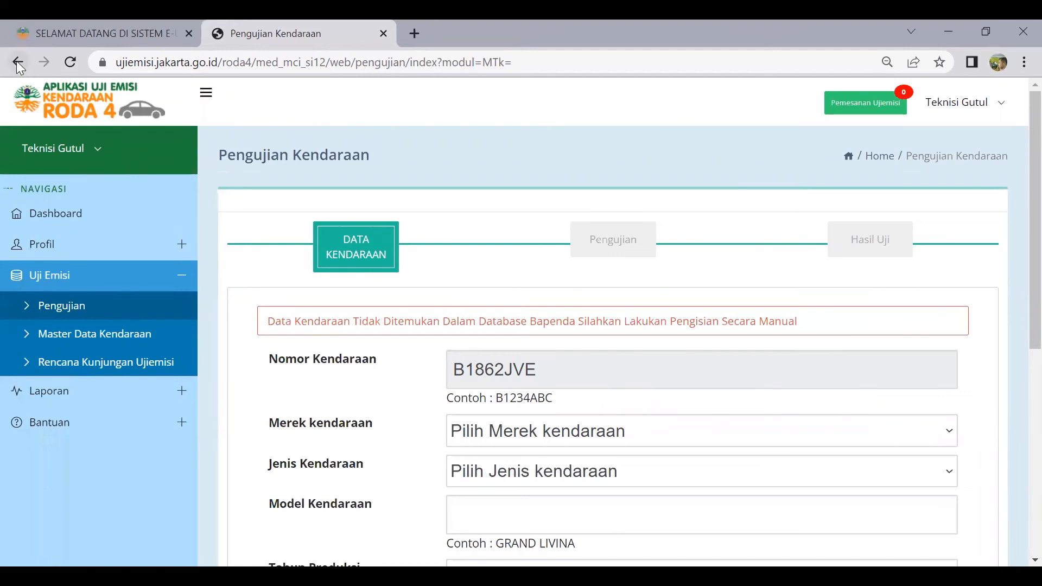
Return to the Laporan Pemesanan TUE report for 27/06/2022–04/07/2022 and expand the Uji Emisi menu
{"action": "scroll", "coordinate": [507, 530], "scroll_direction": "down", "scroll_amount": 7}
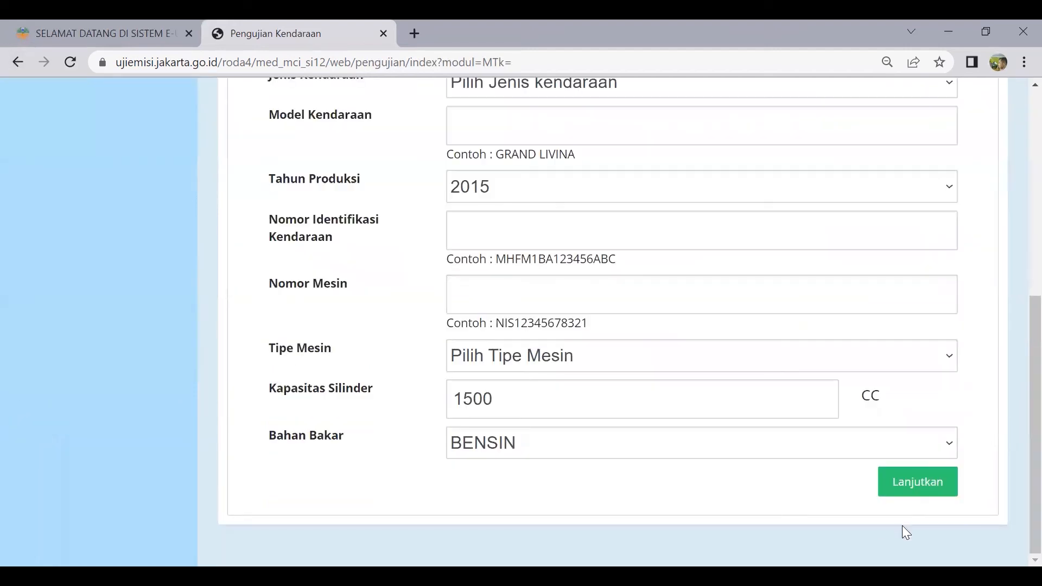
{"action": "scroll", "coordinate": [286, 323], "scroll_direction": "up", "scroll_amount": 6}
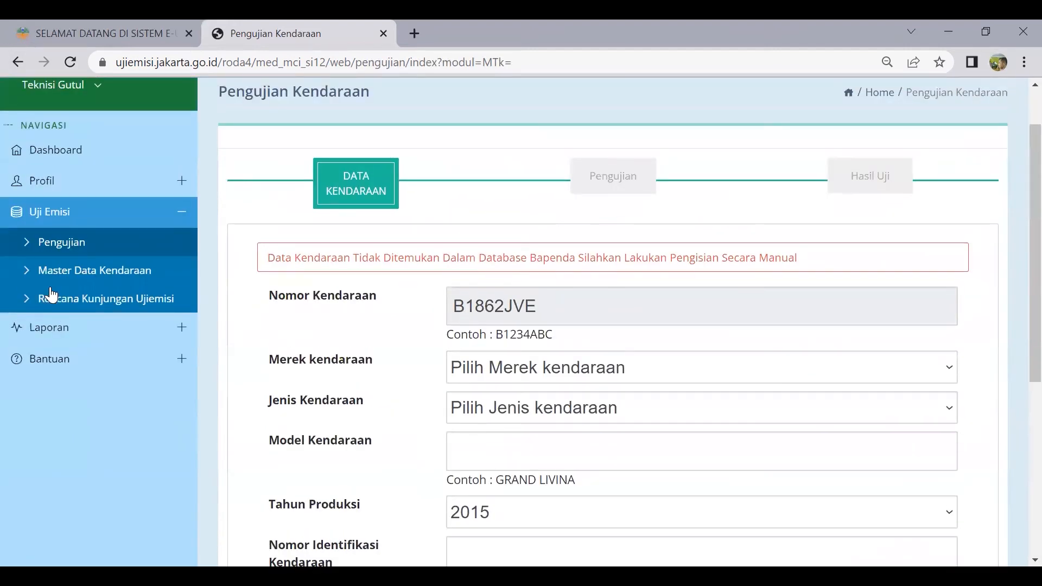
{"action": "left_click", "coordinate": [25, 62]}
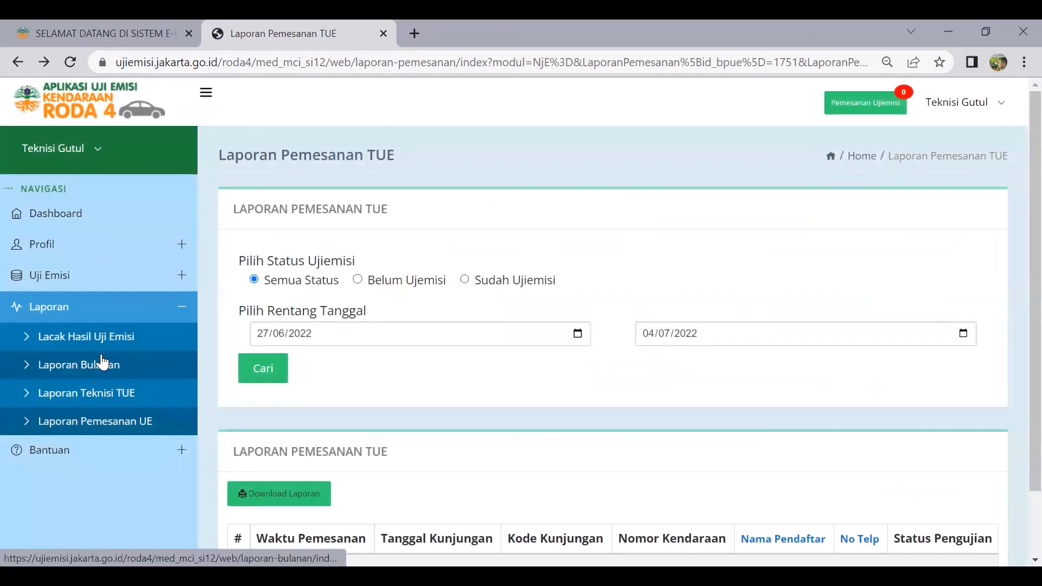
{"action": "left_click", "coordinate": [89, 289]}
{"action": "left_click", "coordinate": [90, 302]}
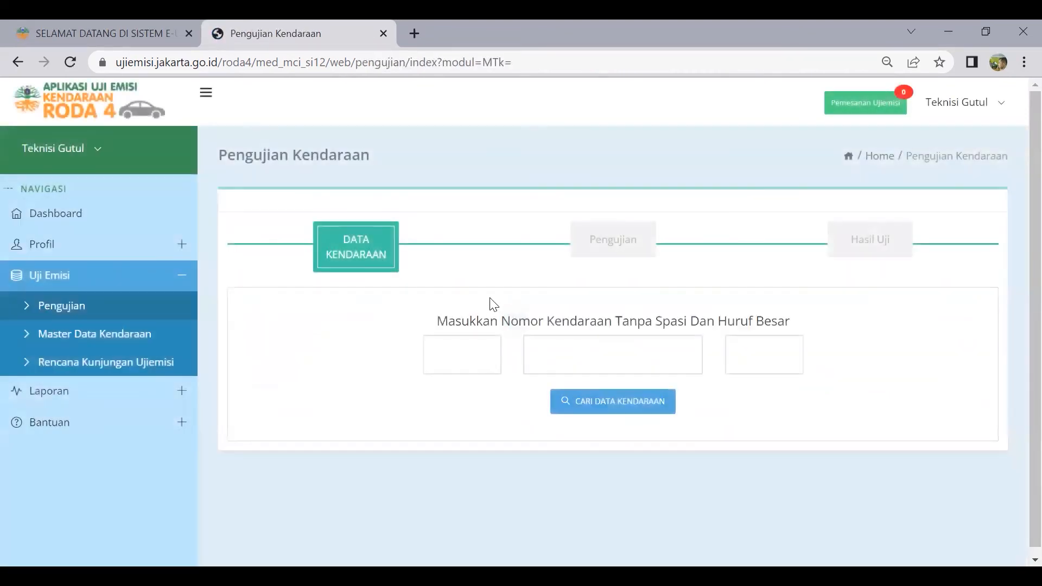
{"action": "left_click", "coordinate": [470, 351]}
{"action": "type", "text": "B"}
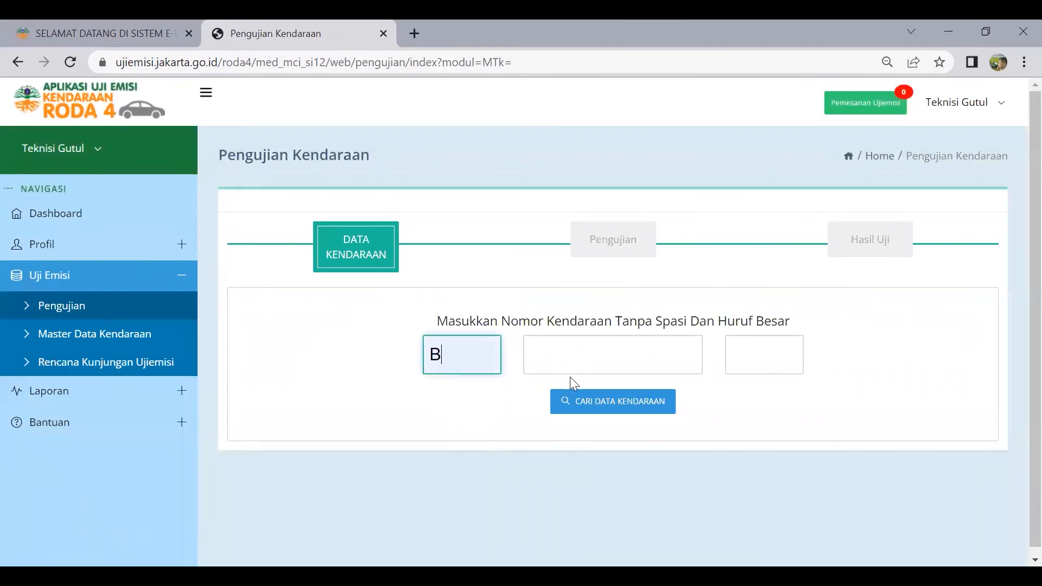
{"action": "left_click", "coordinate": [575, 361]}
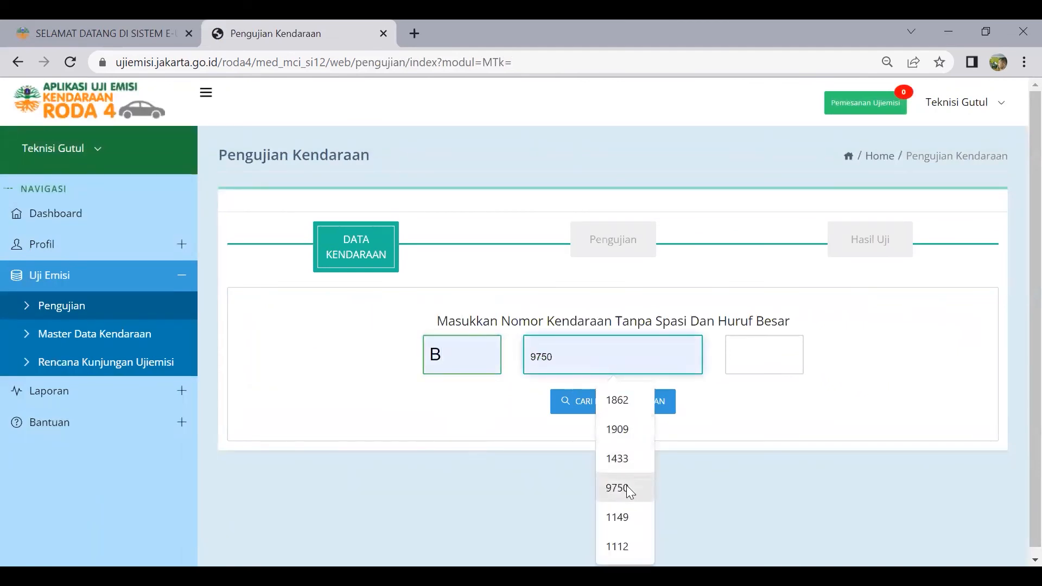
{"action": "left_click", "coordinate": [629, 433]}
{"action": "left_click", "coordinate": [754, 350]}
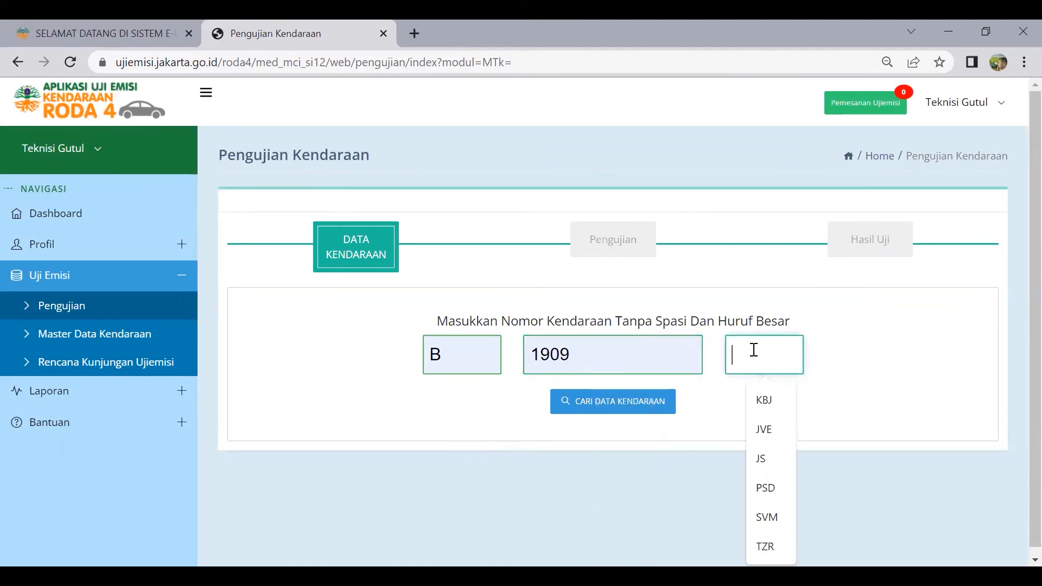
{"action": "left_click", "coordinate": [766, 489]}
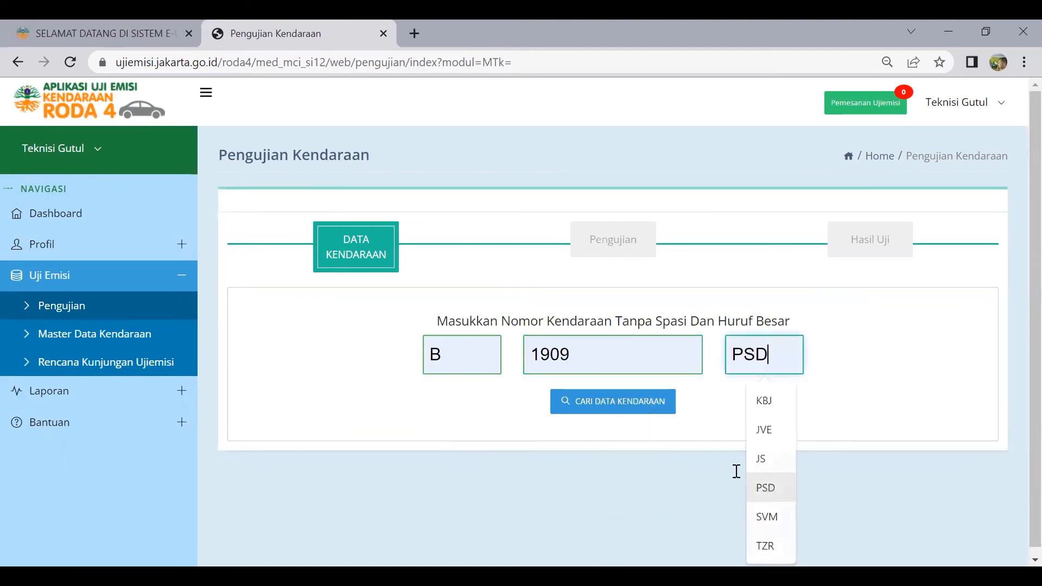
{"action": "left_click", "coordinate": [607, 403]}
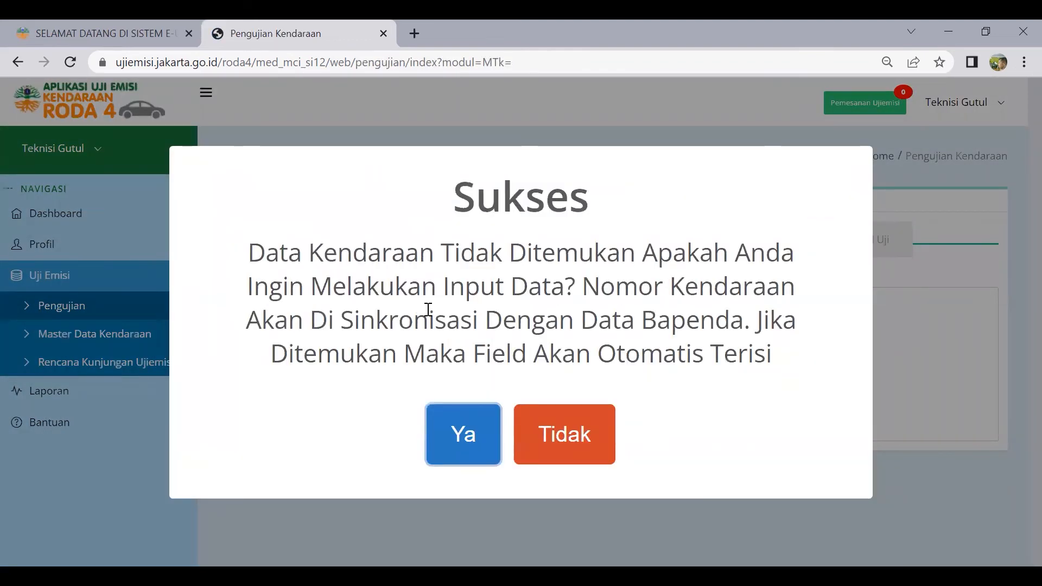
{"action": "left_click", "coordinate": [568, 446]}
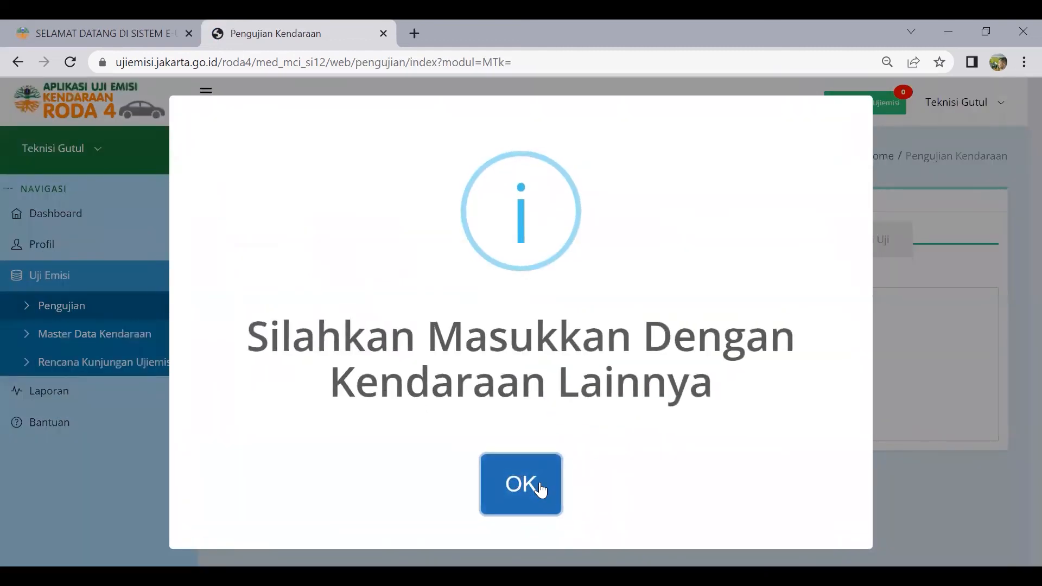
{"action": "left_click", "coordinate": [541, 490]}
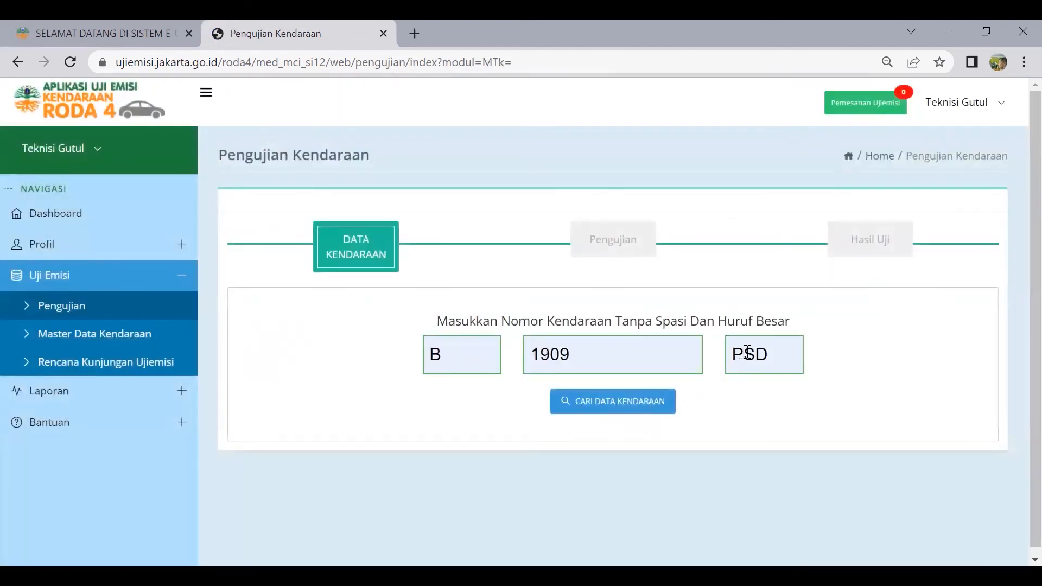
Search plate B 1909 TKK, then decline and dismiss the not-found prompt
{"action": "left_click", "coordinate": [619, 354]}
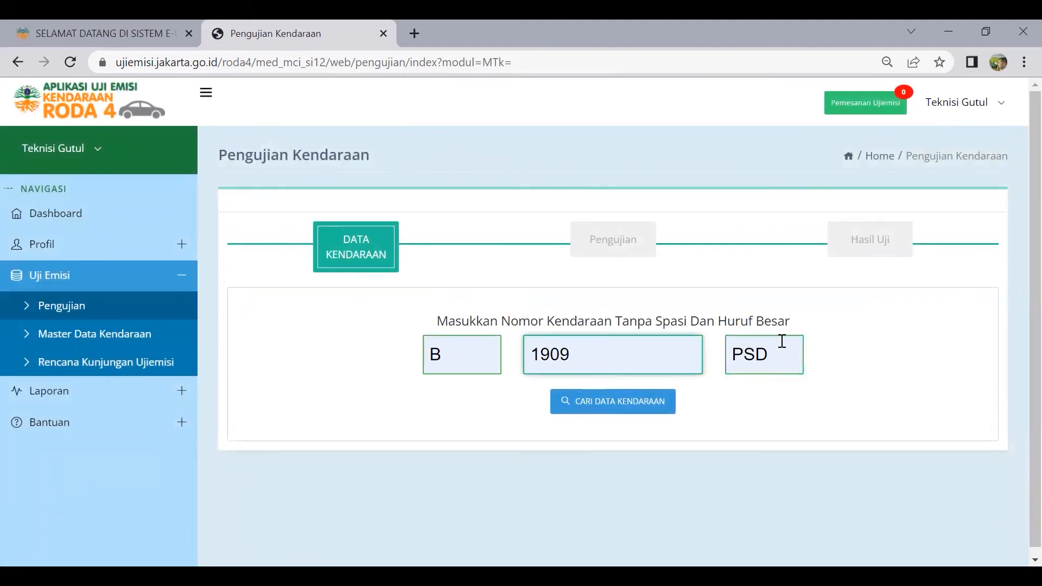
{"action": "key", "text": "ctrl+a"}
{"action": "key", "text": "BackSpace"}
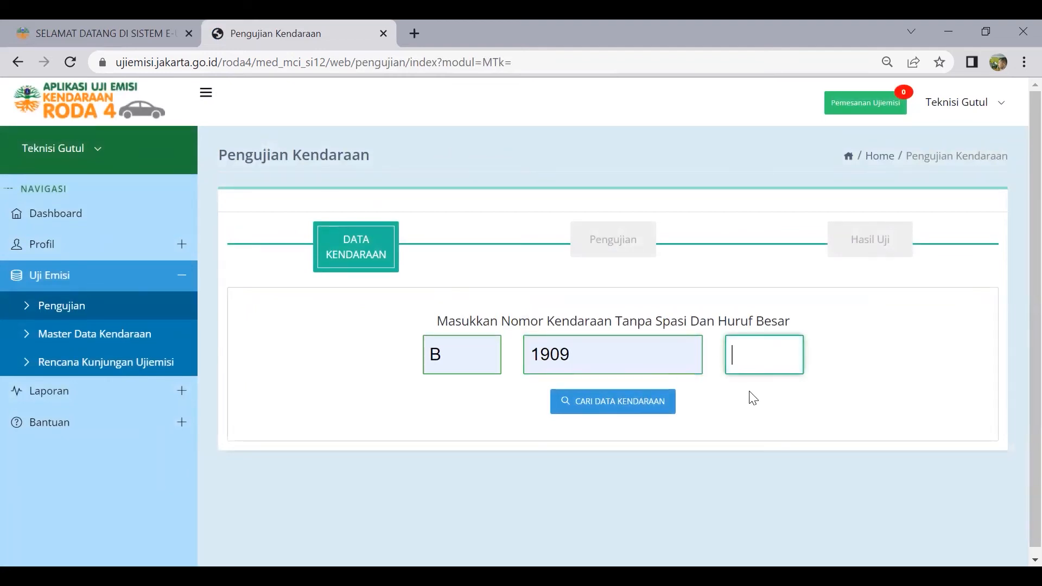
{"action": "type", "text": "TKK"}
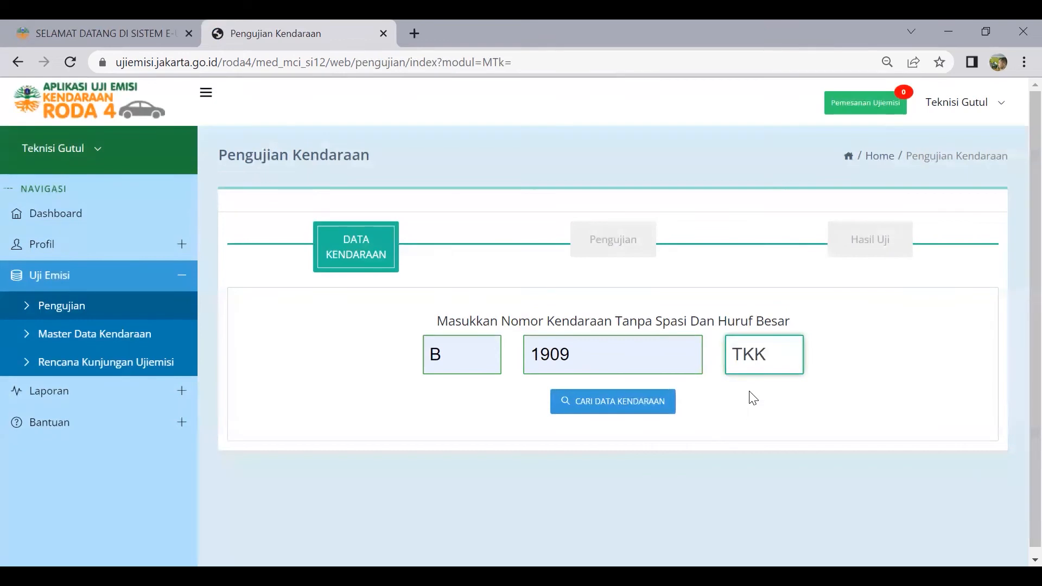
{"action": "left_click", "coordinate": [638, 403]}
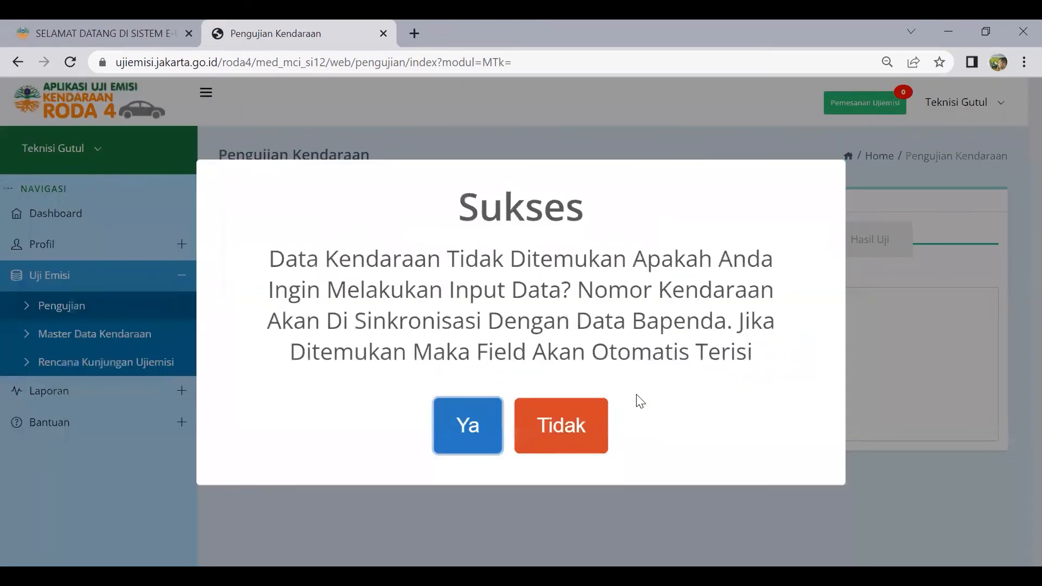
{"action": "left_click", "coordinate": [593, 444]}
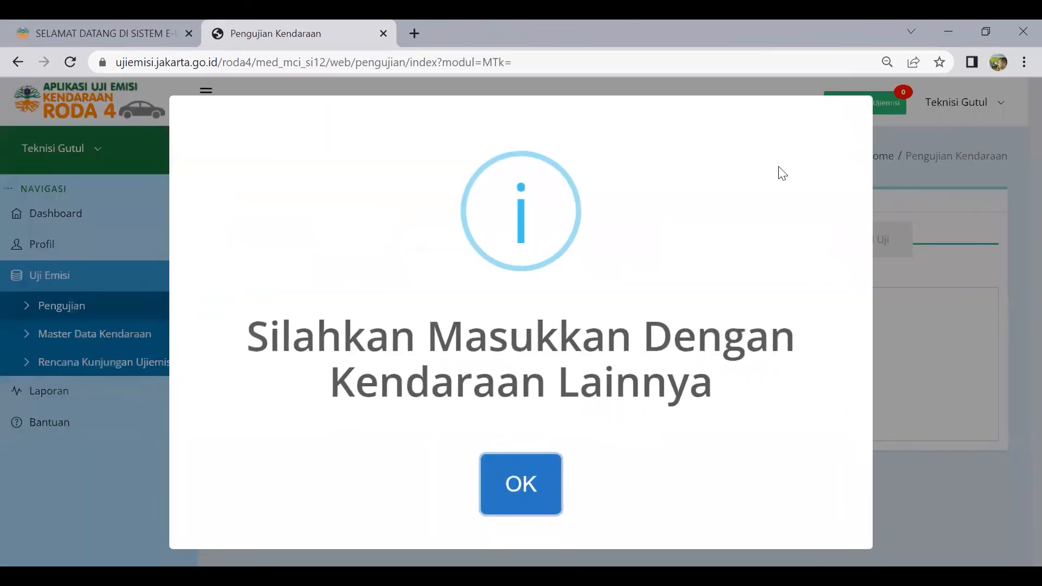
{"action": "key", "text": "Return"}
Search plate B 1950 PSD, then decline and dismiss the not-found prompt
{"action": "left_click", "coordinate": [625, 353]}
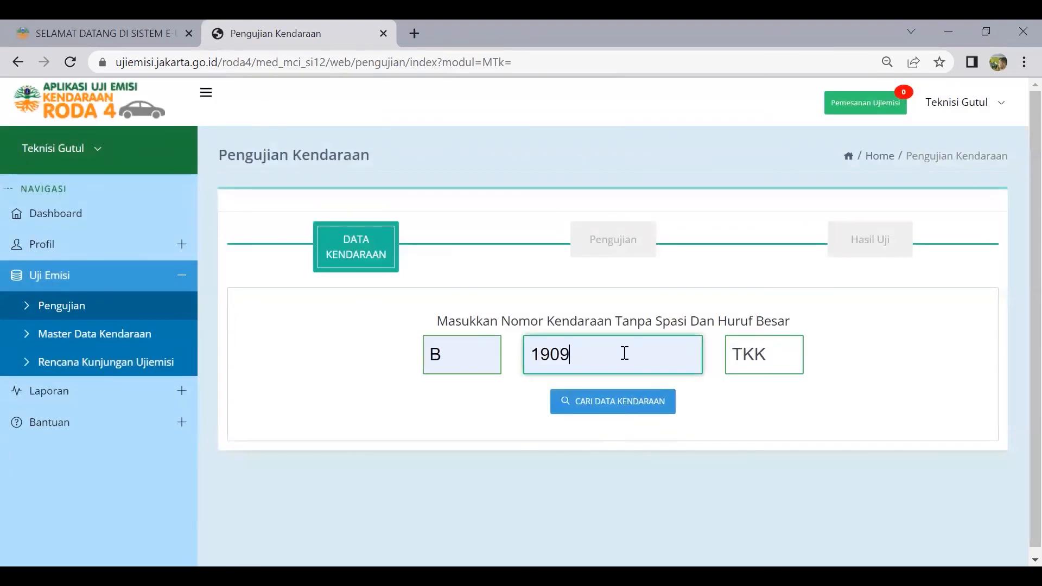
{"action": "key", "text": "BackSpace"}
{"action": "key", "text": "BackSpace"}
{"action": "type", "text": "50"}
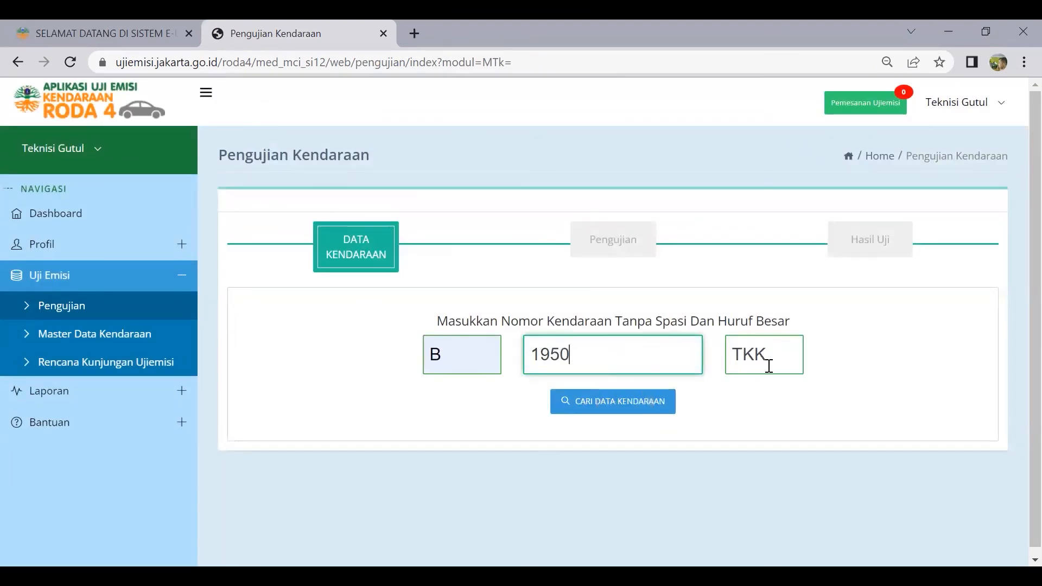
{"action": "key", "text": "Tab"}
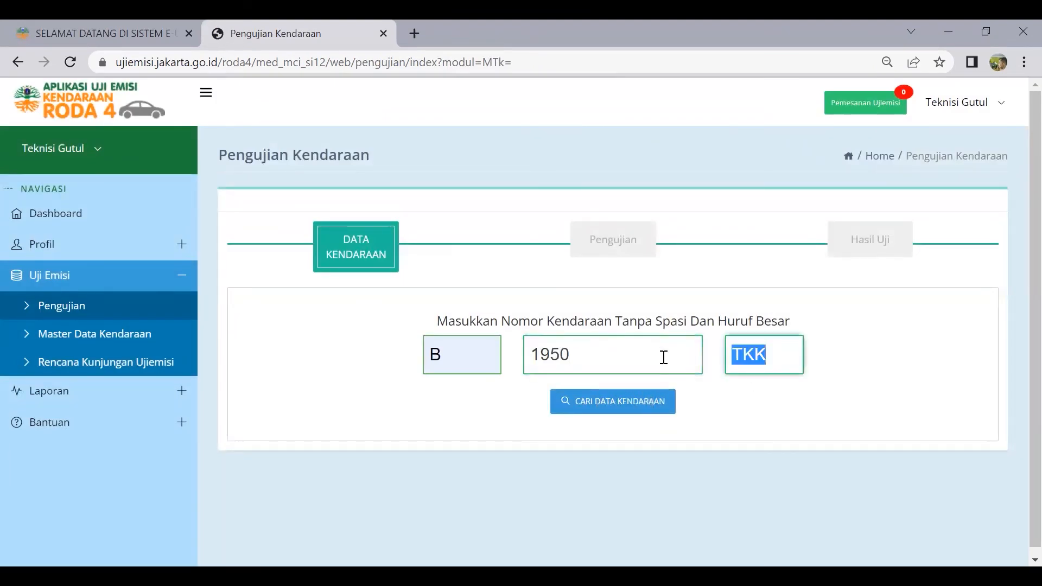
{"action": "type", "text": "PSD"}
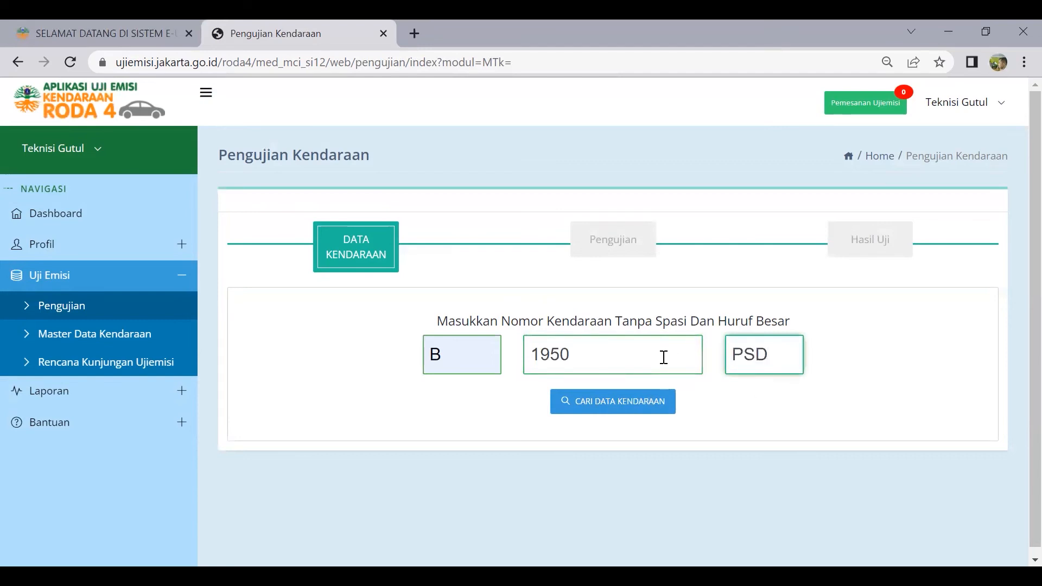
{"action": "left_click", "coordinate": [640, 401]}
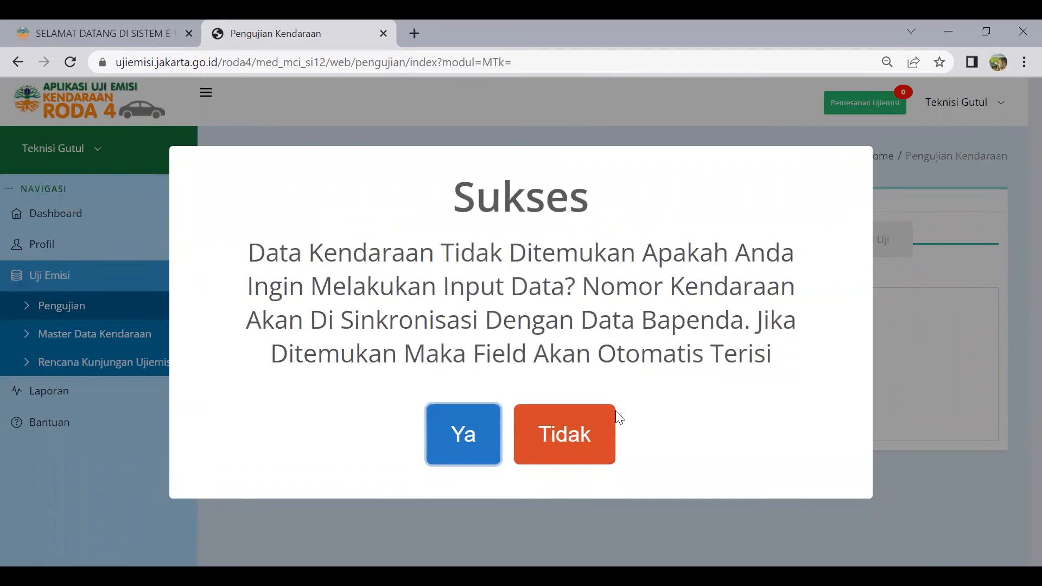
{"action": "left_click", "coordinate": [594, 437]}
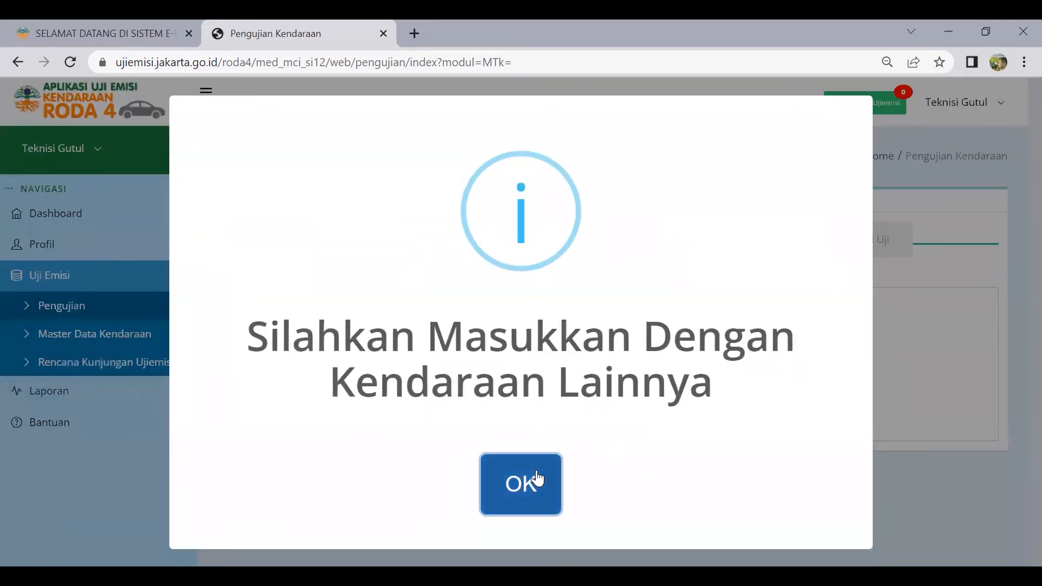
{"action": "left_click", "coordinate": [533, 480]}
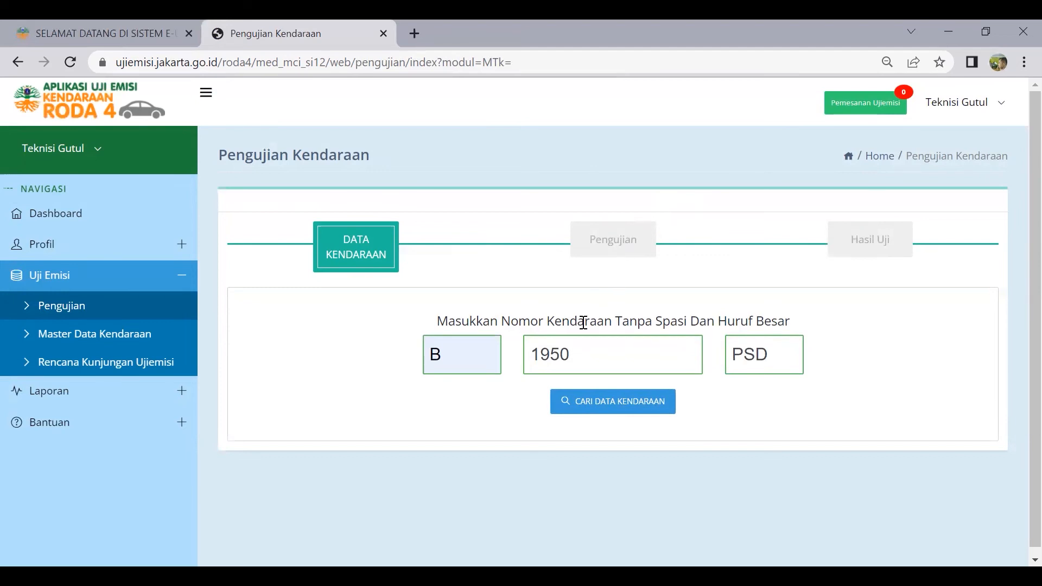
{"action": "left_click", "coordinate": [581, 351]}
{"action": "double_click", "coordinate": [582, 351]}
{"action": "type", "text": "1"}
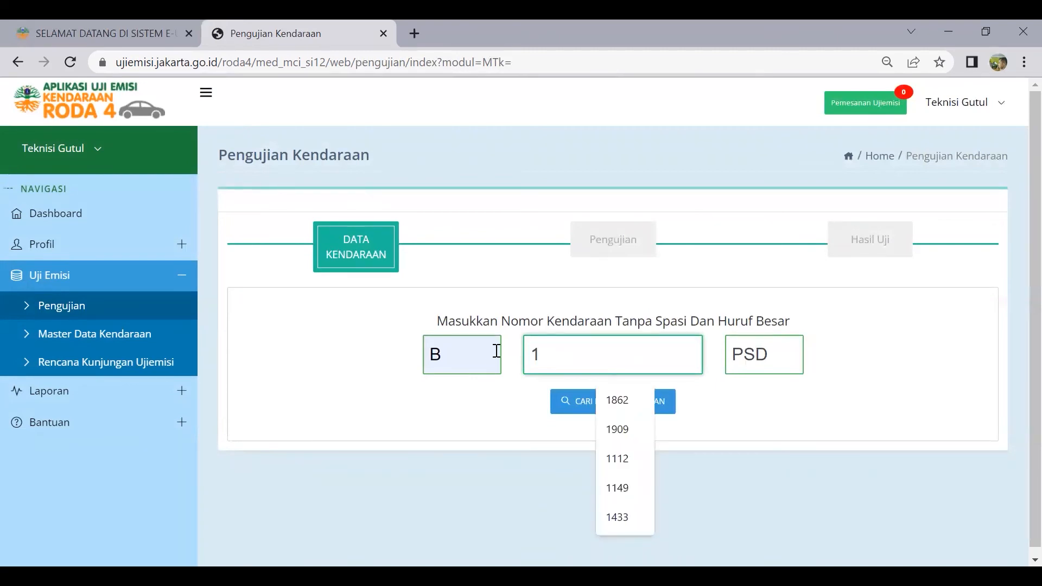
{"action": "type", "text": "862"}
{"action": "key", "text": "Tab"}
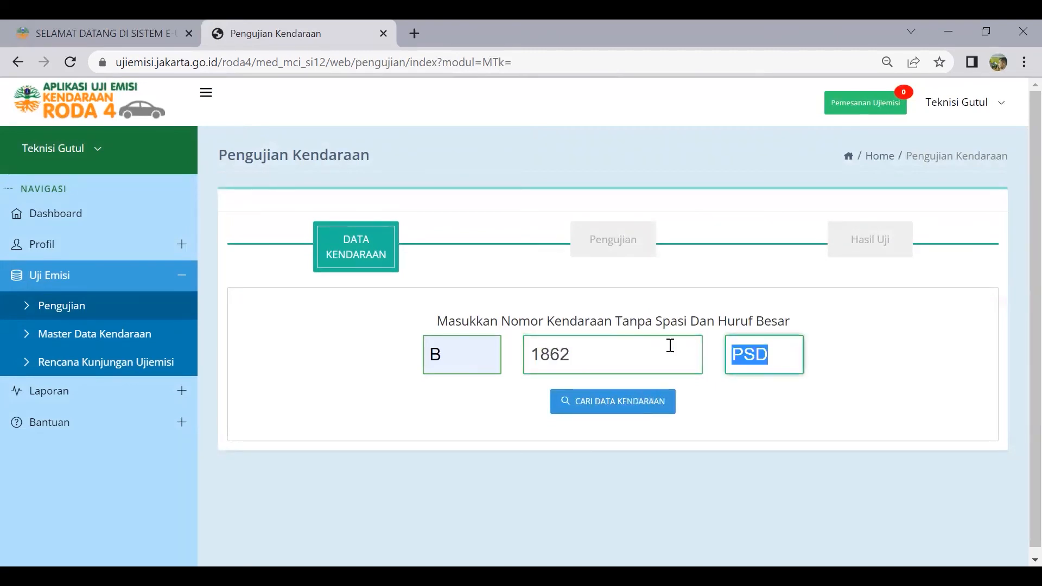
{"action": "type", "text": "KBJ"}
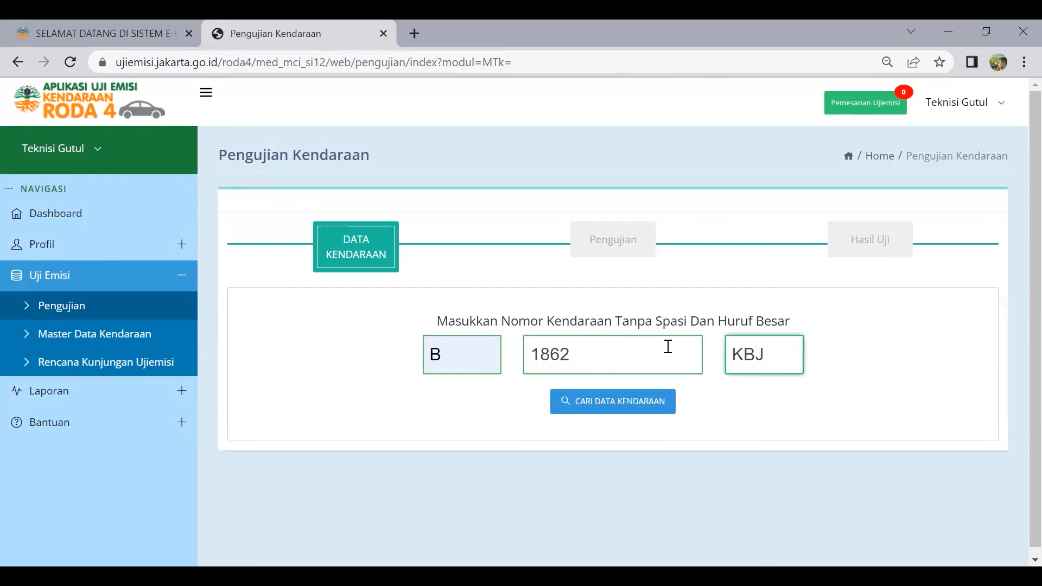
{"action": "left_click", "coordinate": [639, 406]}
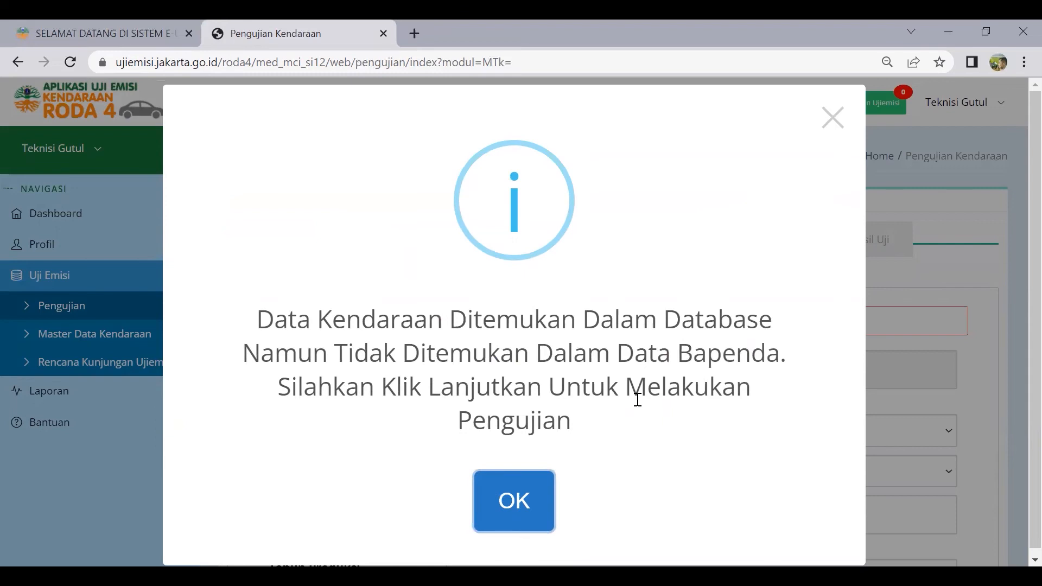
{"action": "left_click", "coordinate": [508, 503]}
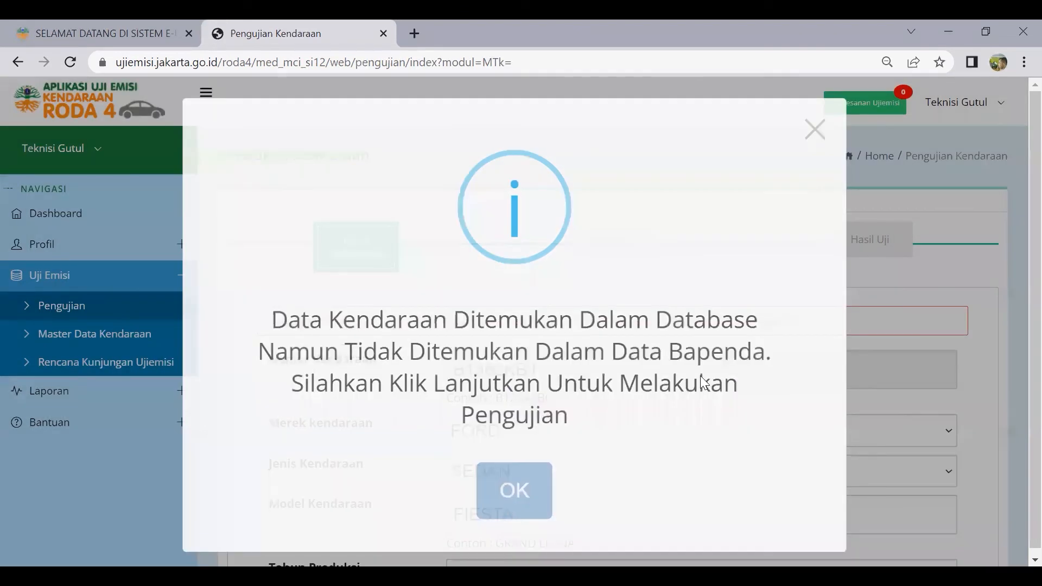
{"action": "scroll", "coordinate": [705, 337], "scroll_direction": "down", "scroll_amount": 2}
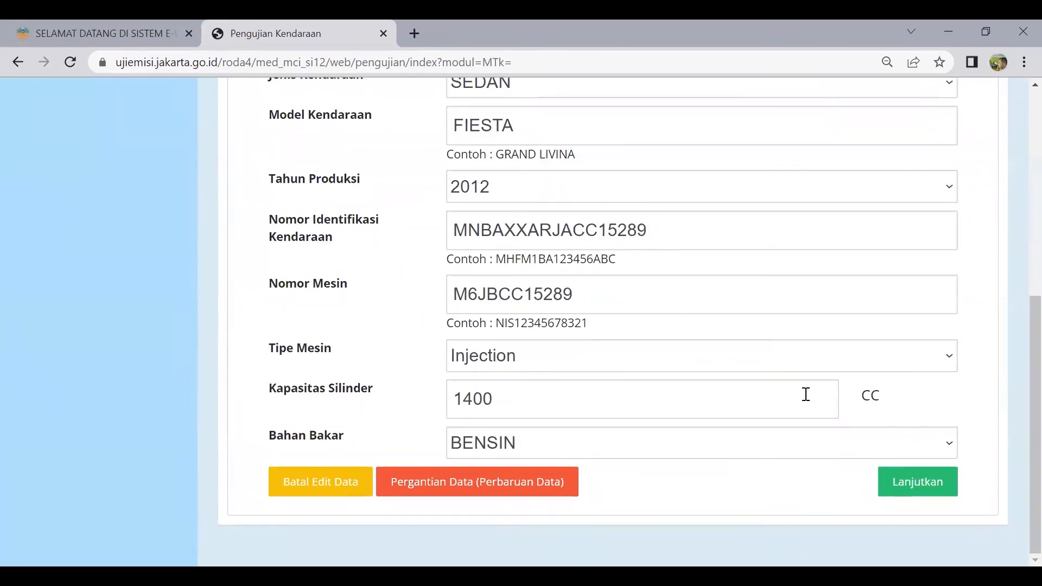
Continue from the vehicle data to the emission test step
{"action": "left_click", "coordinate": [905, 486]}
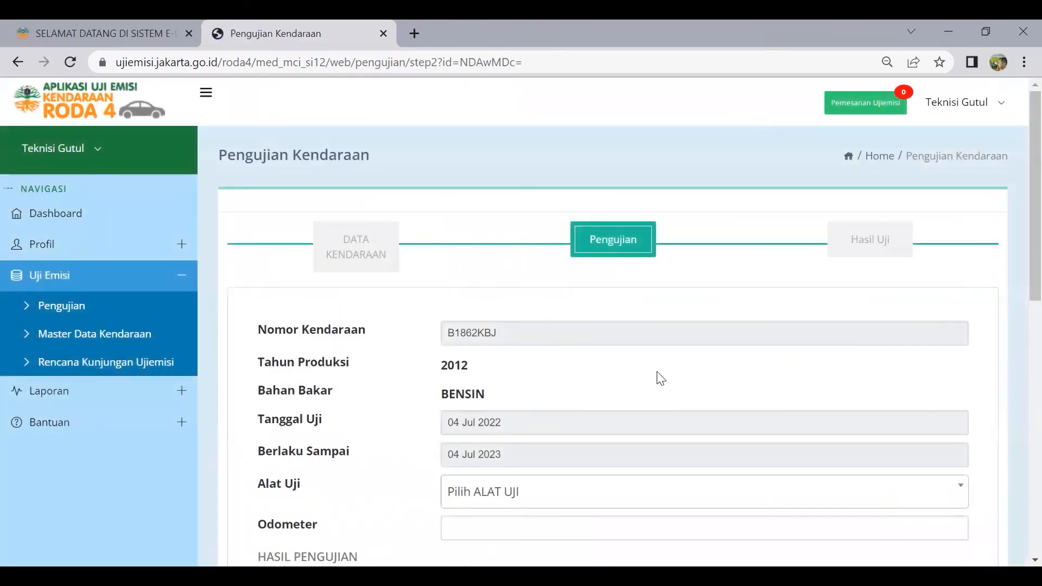
{"action": "scroll", "coordinate": [660, 374], "scroll_direction": "down", "scroll_amount": 4}
{"action": "scroll", "coordinate": [661, 367], "scroll_direction": "up", "scroll_amount": 4}
{"action": "scroll", "coordinate": [663, 364], "scroll_direction": "down", "scroll_amount": 10}
{"action": "scroll", "coordinate": [1012, 335], "scroll_direction": "up", "scroll_amount": 1}
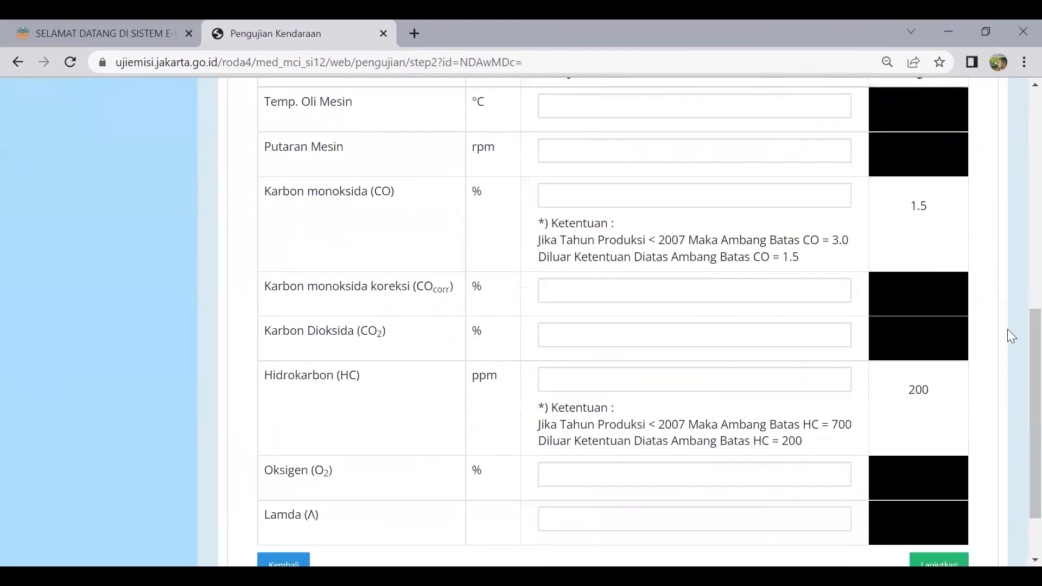
{"action": "scroll", "coordinate": [894, 349], "scroll_direction": "up", "scroll_amount": 2}
{"action": "scroll", "coordinate": [749, 373], "scroll_direction": "up", "scroll_amount": 4}
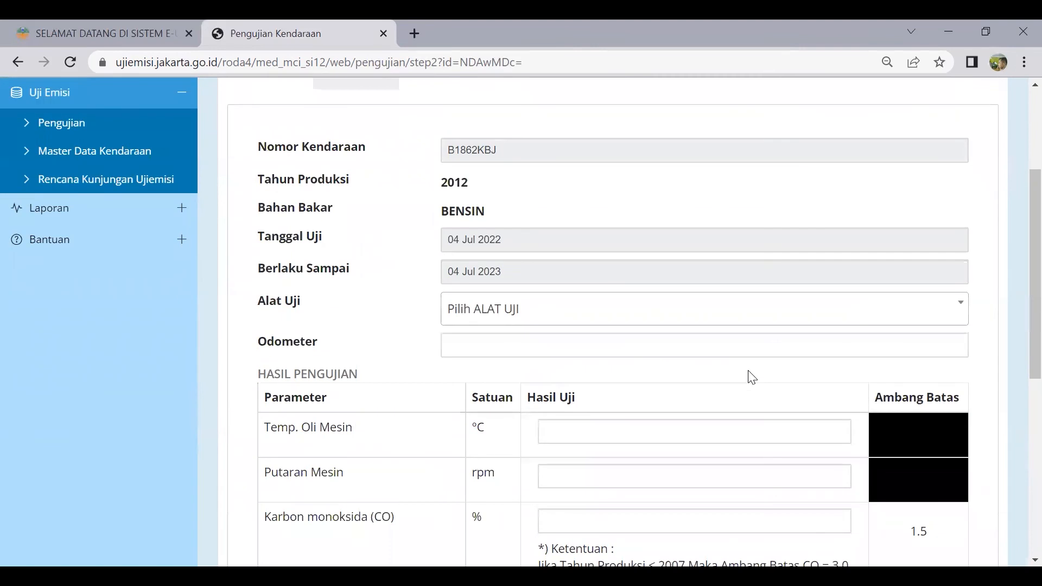
Choose merekllatihan / S56 / SN.367 as the Alat Uji test device
{"action": "left_click", "coordinate": [896, 314]}
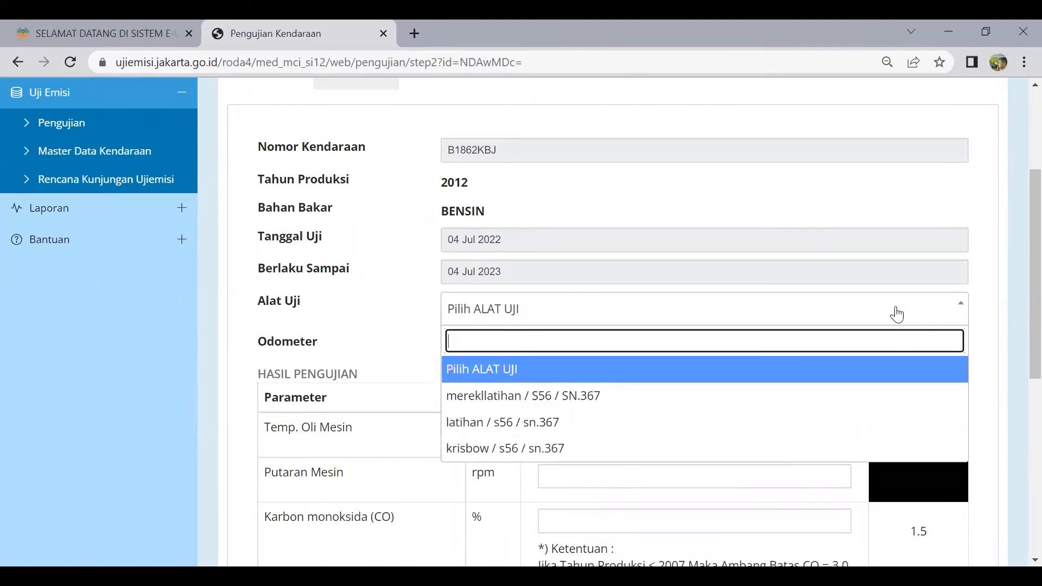
{"action": "left_click", "coordinate": [537, 405]}
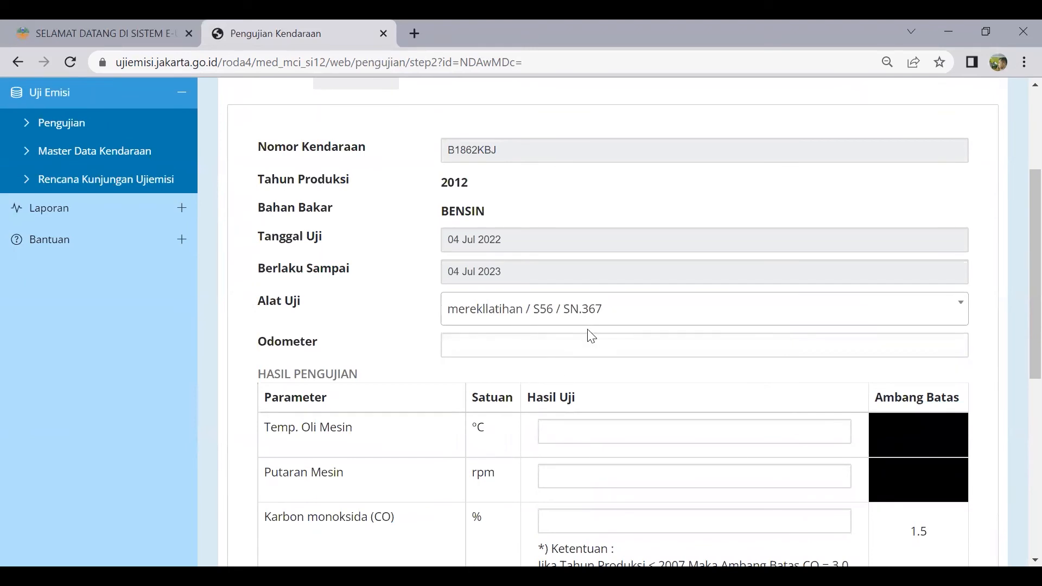
{"action": "scroll", "coordinate": [588, 332], "scroll_direction": "up", "scroll_amount": 1}
{"action": "scroll", "coordinate": [588, 331], "scroll_direction": "down", "scroll_amount": 3}
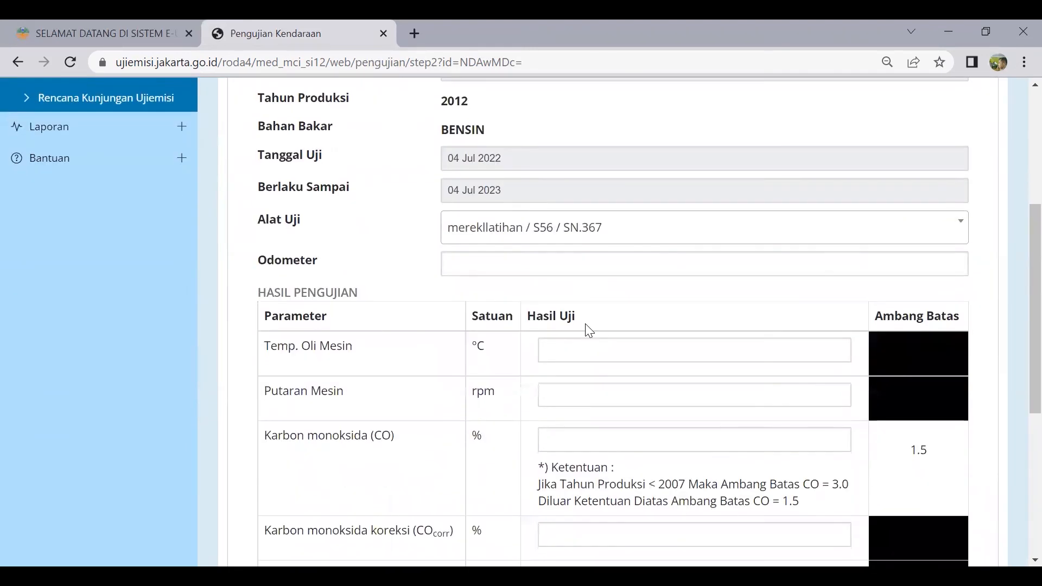
{"action": "left_click", "coordinate": [581, 265]}
Enter odometer 120000, oil temperature 80 and engine speed 1000
{"action": "type", "text": "8"}
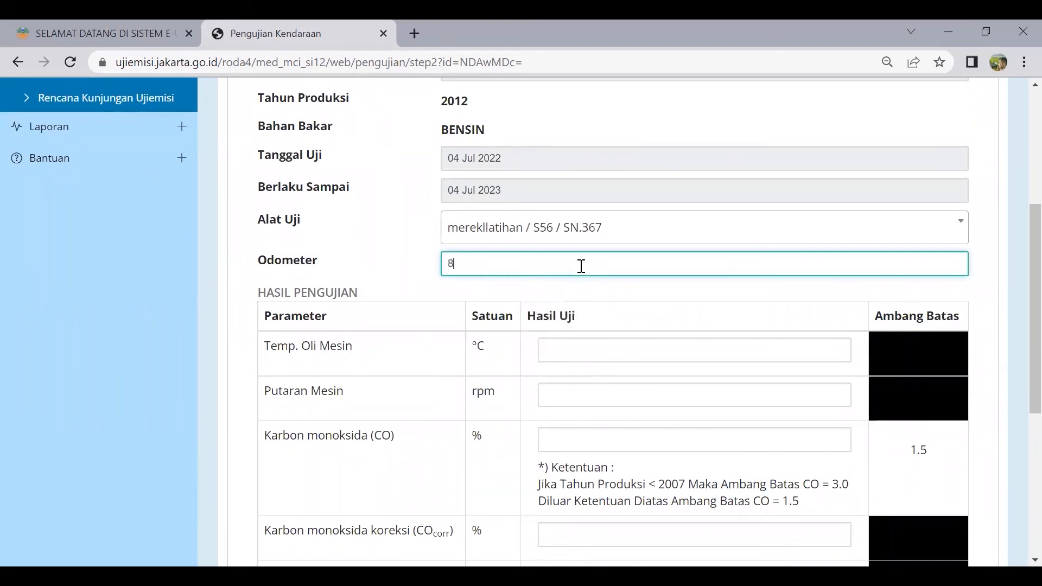
{"action": "type", "text": "1200000"}
{"action": "left_click", "coordinate": [572, 351]}
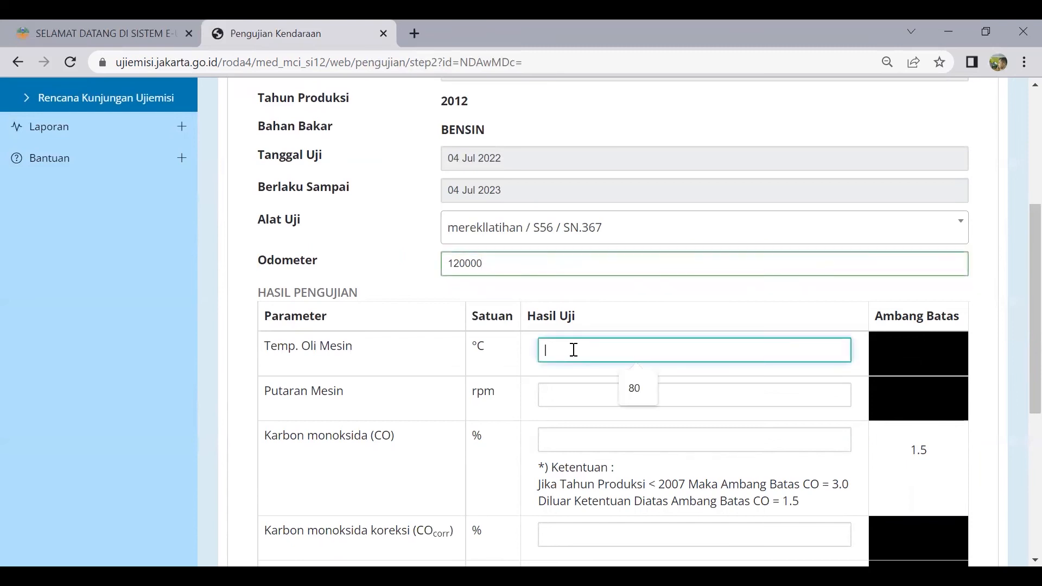
{"action": "left_click", "coordinate": [630, 391]}
{"action": "left_click", "coordinate": [627, 396]}
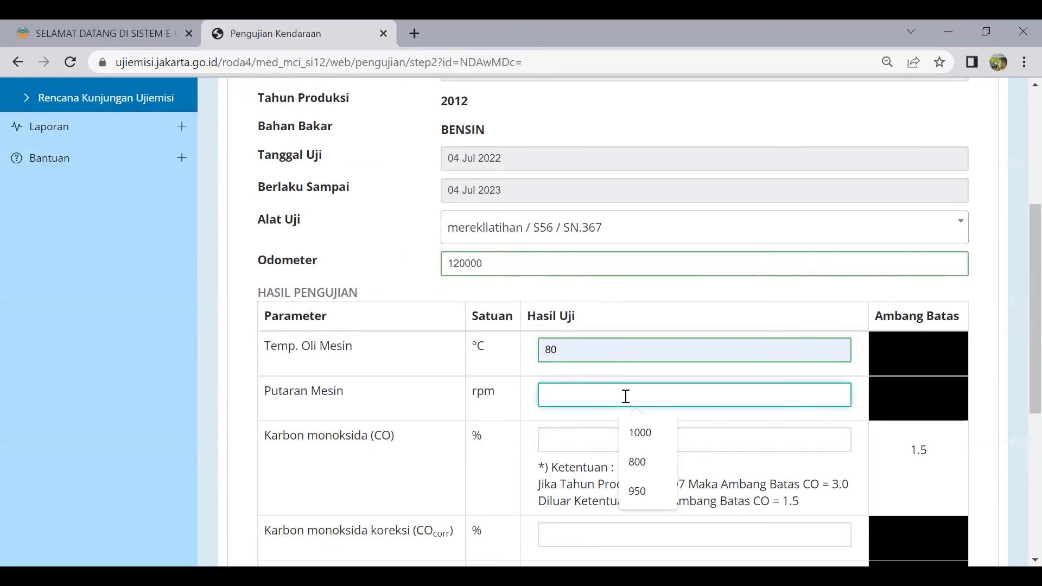
{"action": "scroll", "coordinate": [626, 397], "scroll_direction": "down", "scroll_amount": 3}
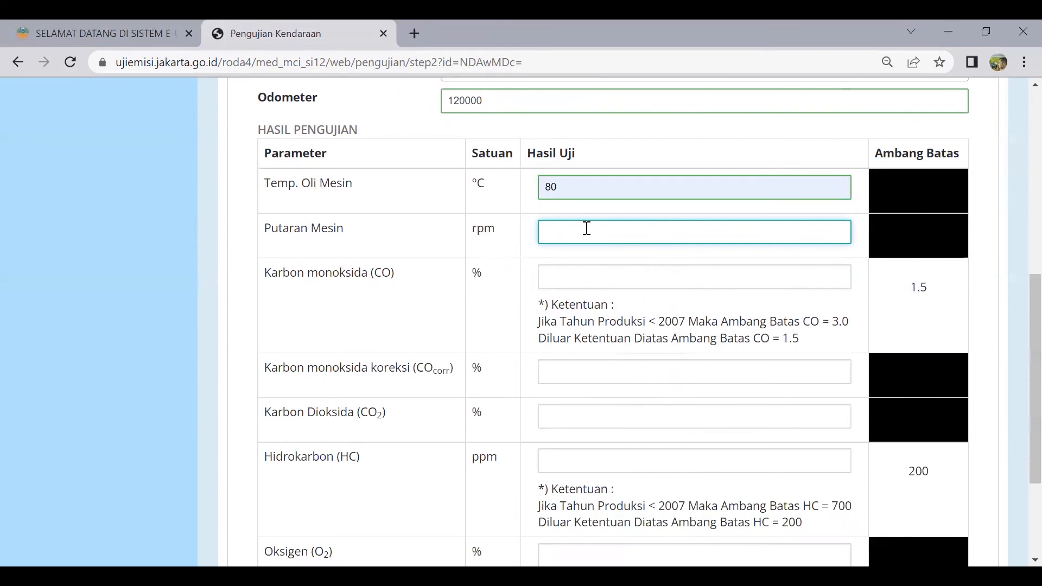
{"action": "left_click", "coordinate": [603, 239]}
{"action": "left_click", "coordinate": [639, 269]}
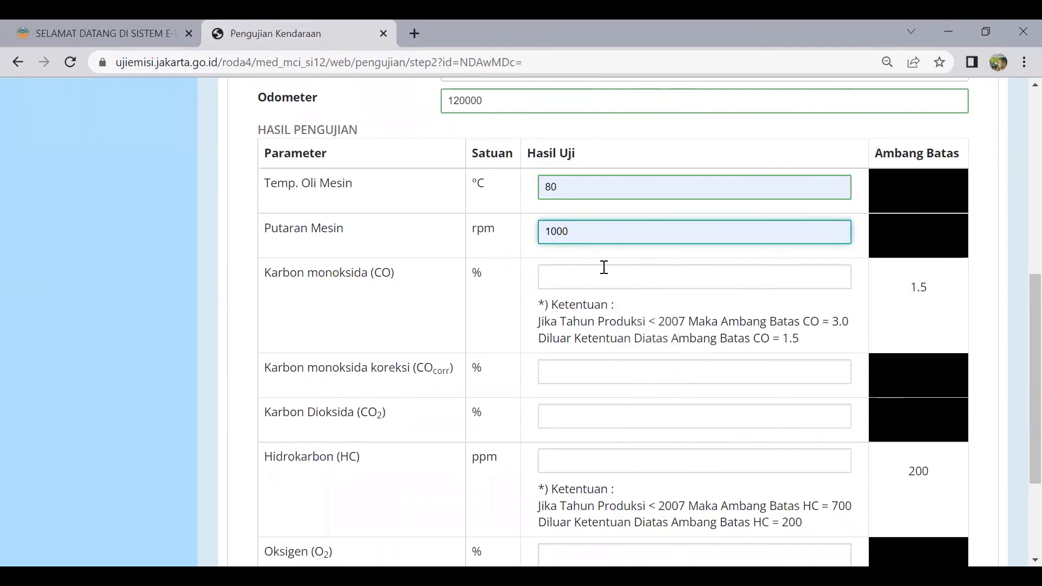
Enter CO 2 and repair advice 'TUNEUP, GANTI BUSI'
{"action": "left_click", "coordinate": [599, 276]}
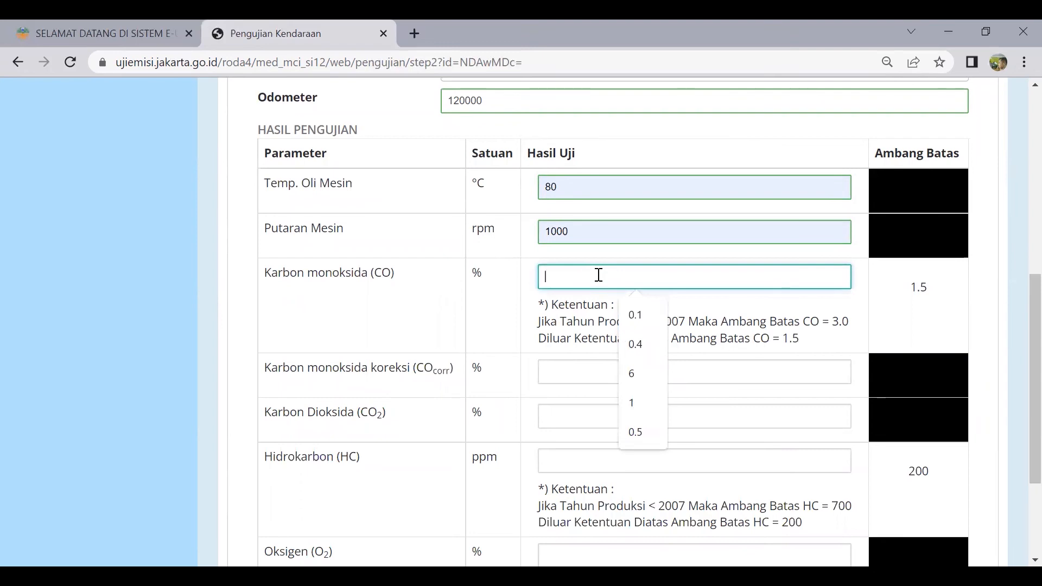
{"action": "scroll", "coordinate": [598, 276], "scroll_direction": "down", "scroll_amount": 2}
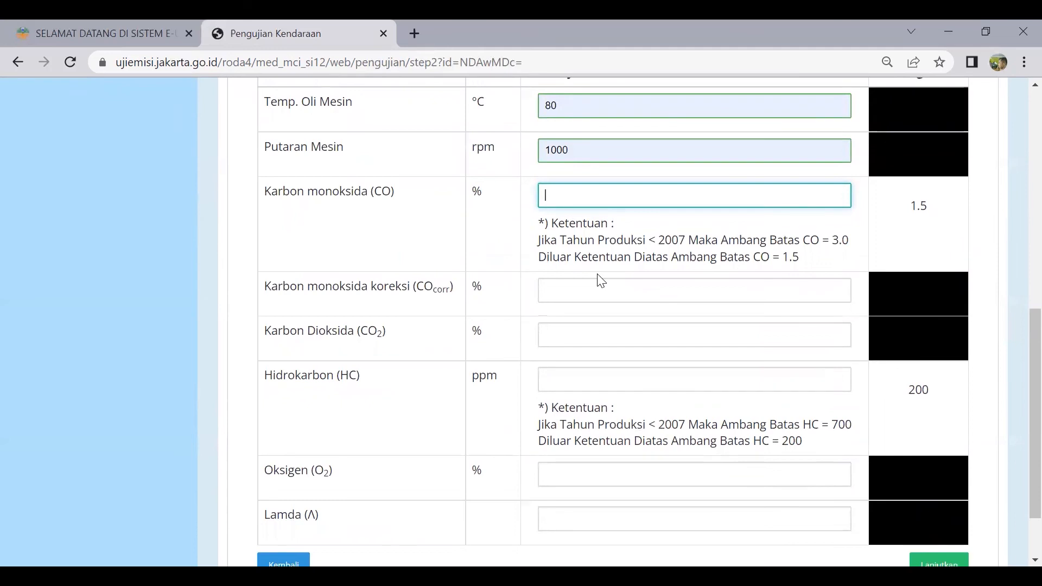
{"action": "type", "text": "2"}
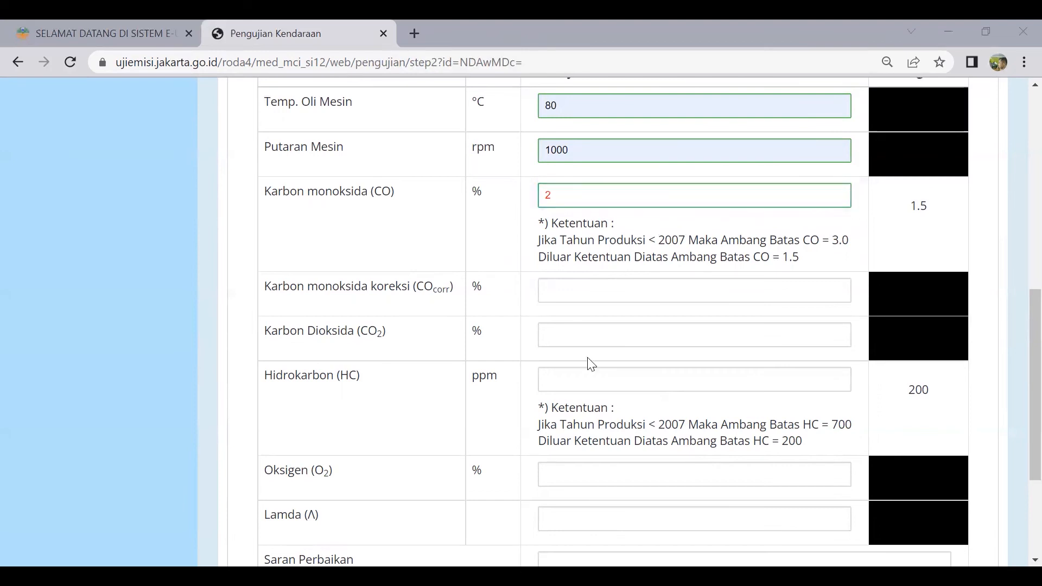
{"action": "scroll", "coordinate": [598, 337], "scroll_direction": "down", "scroll_amount": 3}
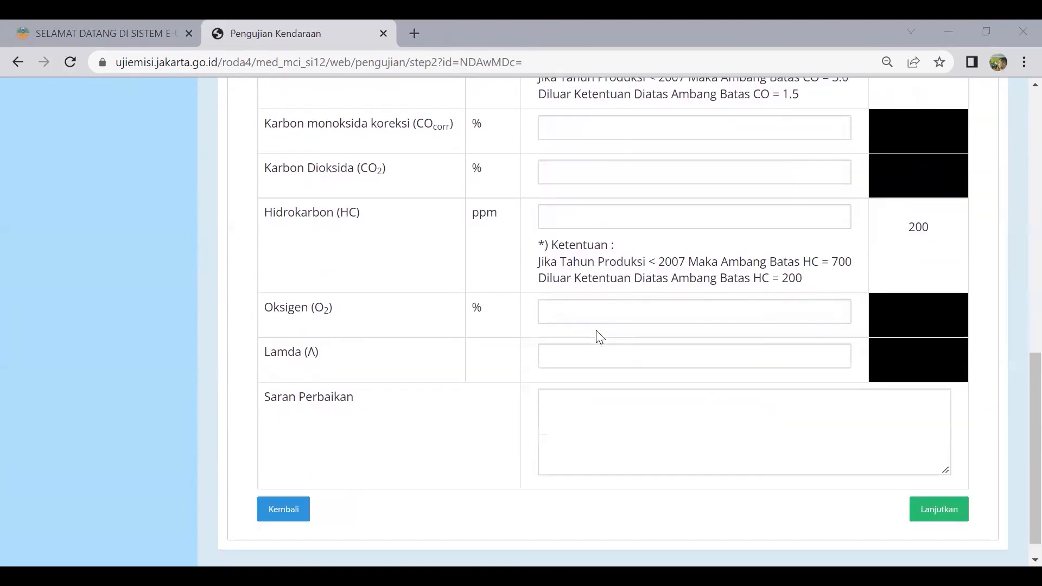
{"action": "left_click", "coordinate": [582, 421]}
{"action": "scroll", "coordinate": [633, 435], "scroll_direction": "up", "scroll_amount": 5}
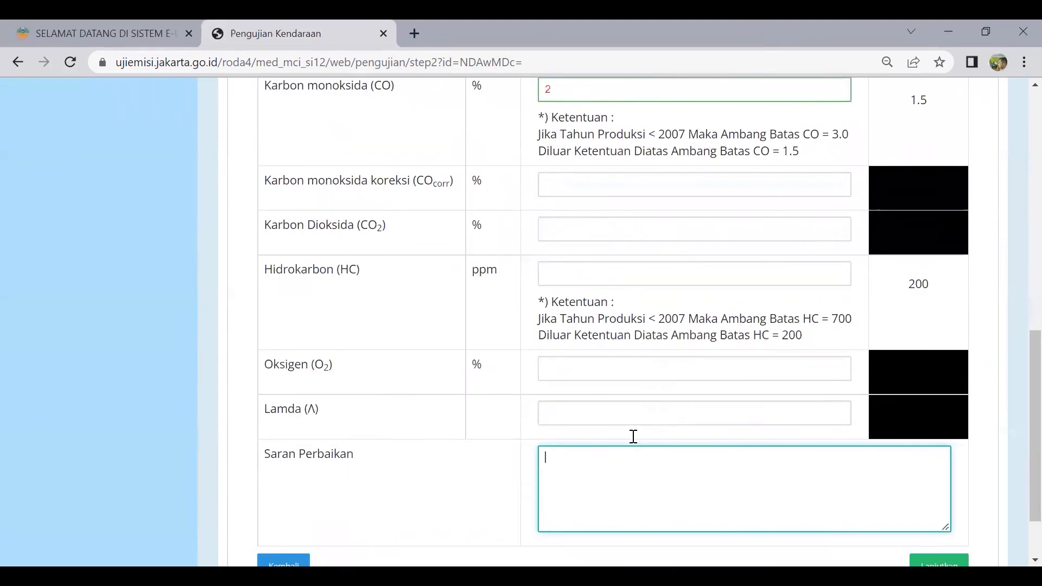
{"action": "scroll", "coordinate": [641, 402], "scroll_direction": "down", "scroll_amount": 5}
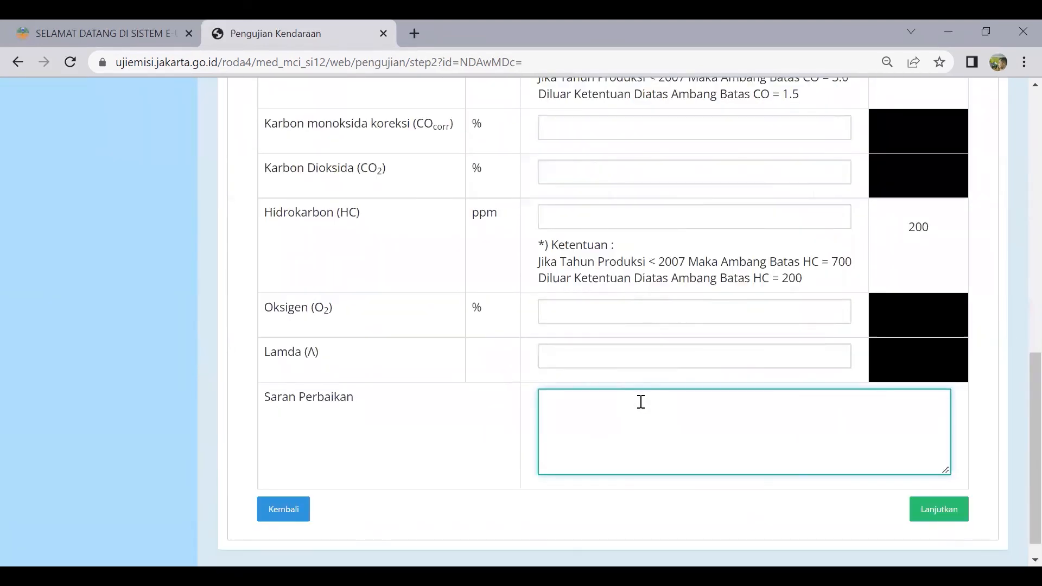
{"action": "type", "text": "TUNEUP, GANTI BUSI"}
{"action": "scroll", "coordinate": [711, 337], "scroll_direction": "up", "scroll_amount": 4}
Change CO to 0.5, and set COcorr 0.5 and CO2 2
{"action": "left_click_drag", "start_coordinate": [587, 284], "coordinate": [495, 282]}
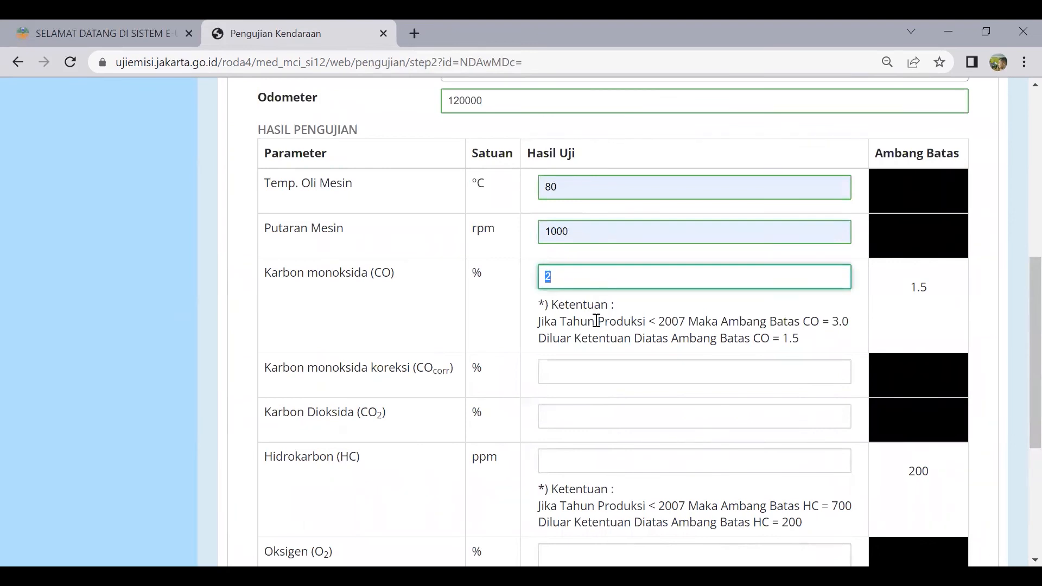
{"action": "type", "text": "0."}
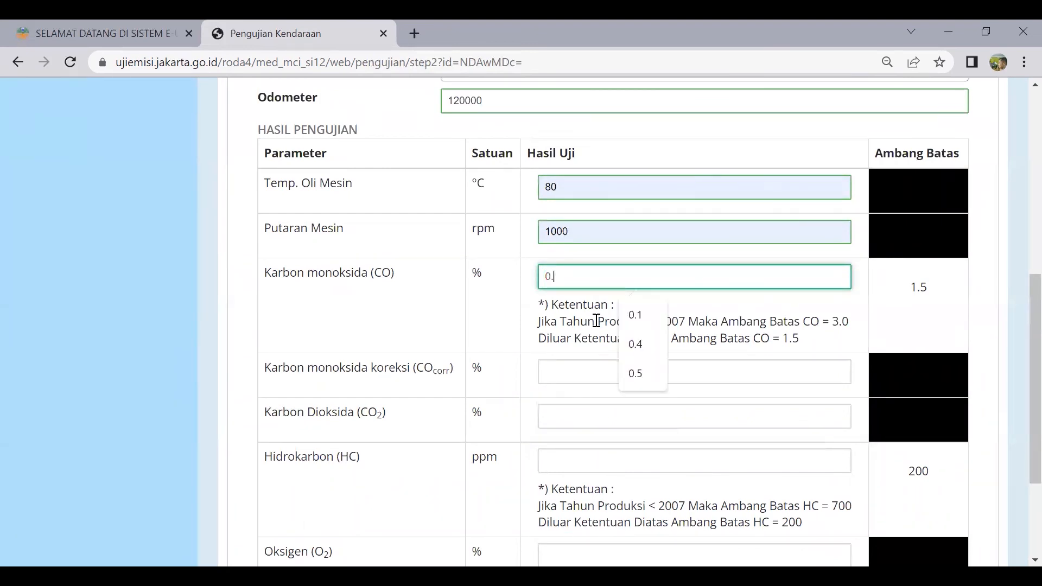
{"action": "type", "text": "5"}
{"action": "scroll", "coordinate": [596, 321], "scroll_direction": "down", "scroll_amount": 3}
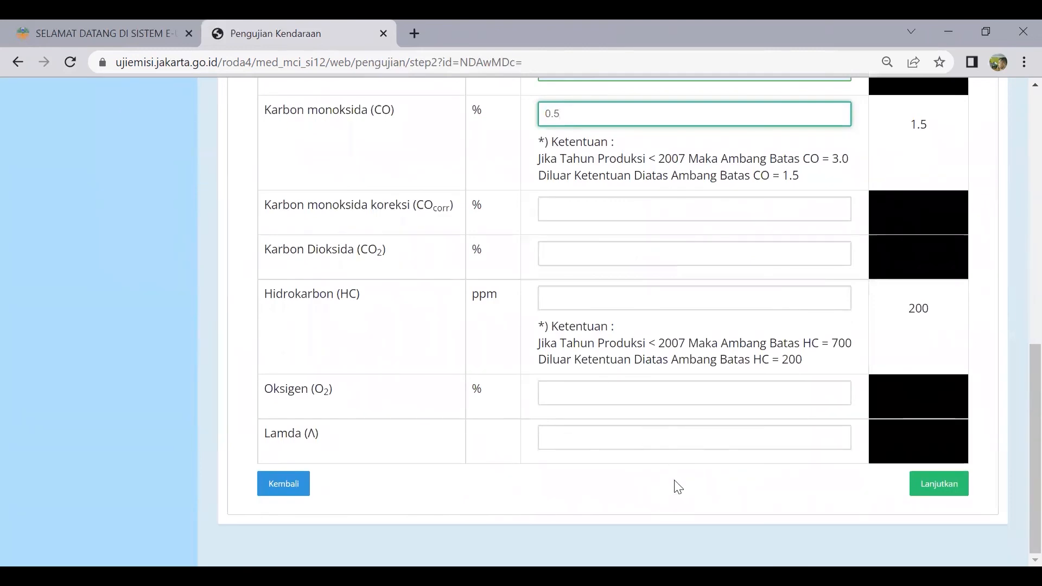
{"action": "scroll", "coordinate": [703, 344], "scroll_direction": "up", "scroll_amount": 3}
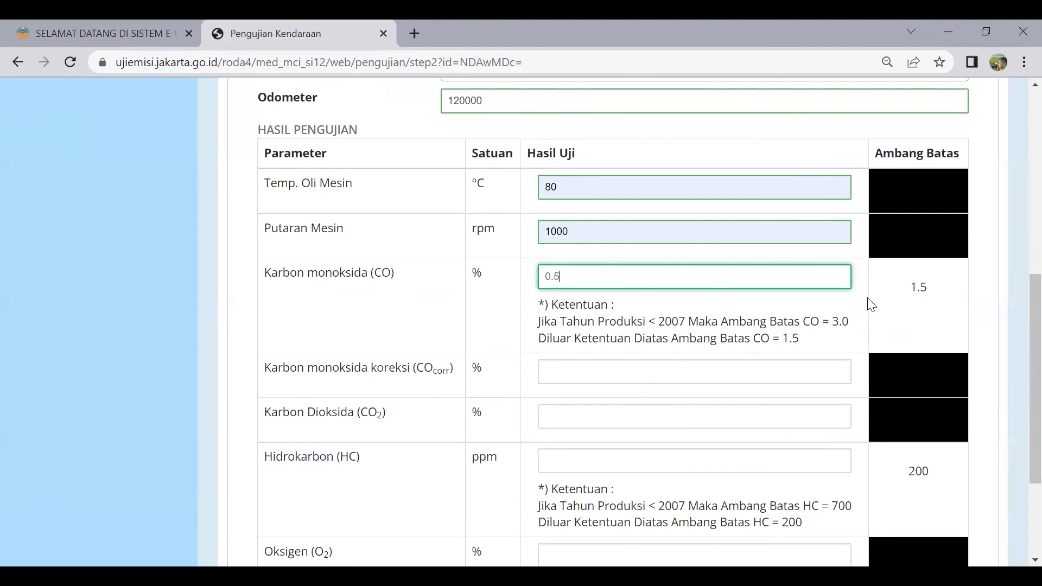
{"action": "left_click", "coordinate": [635, 367]}
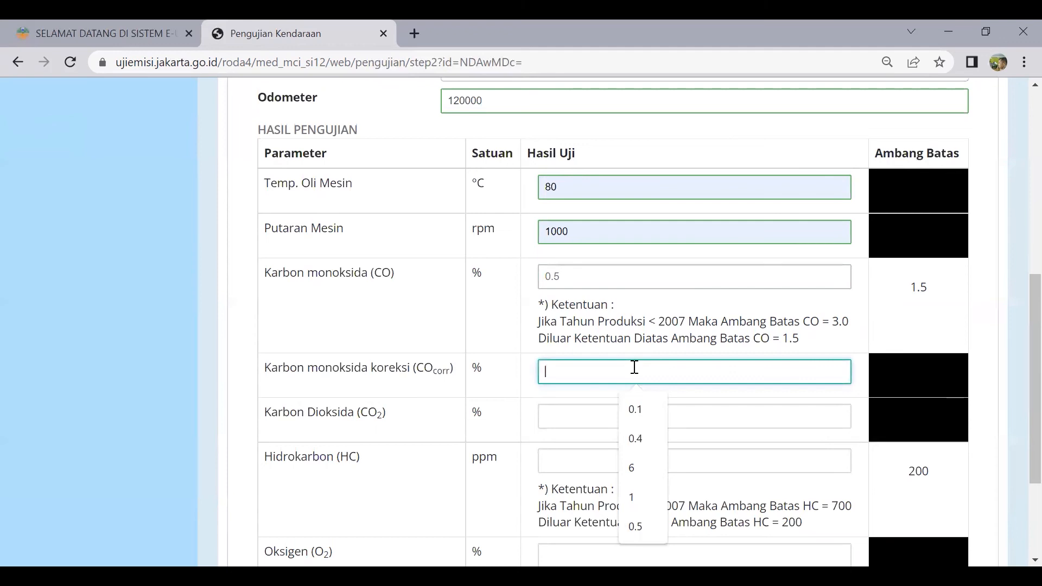
{"action": "type", "text": "0.5"}
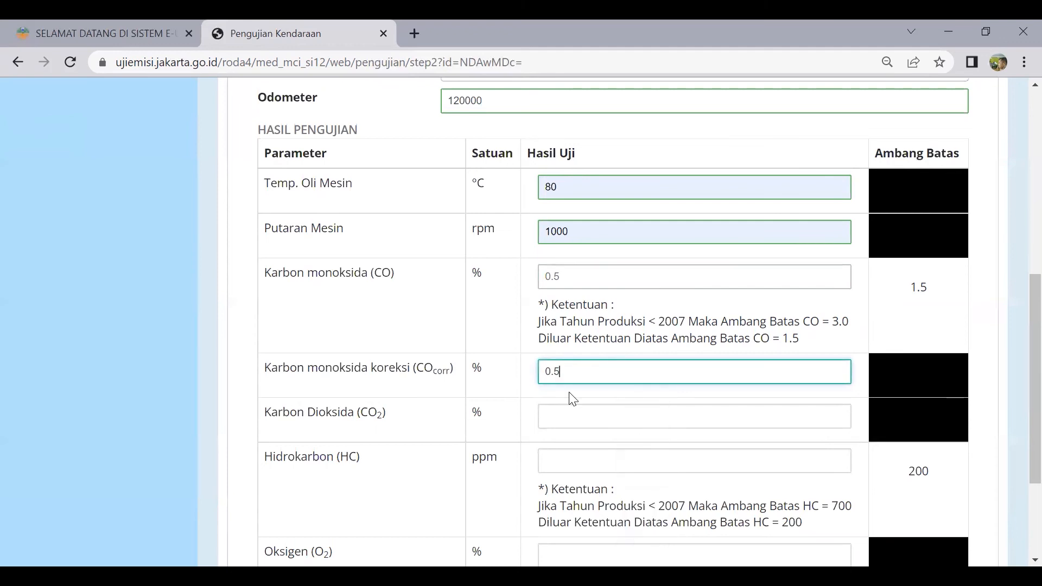
{"action": "left_click", "coordinate": [560, 413]}
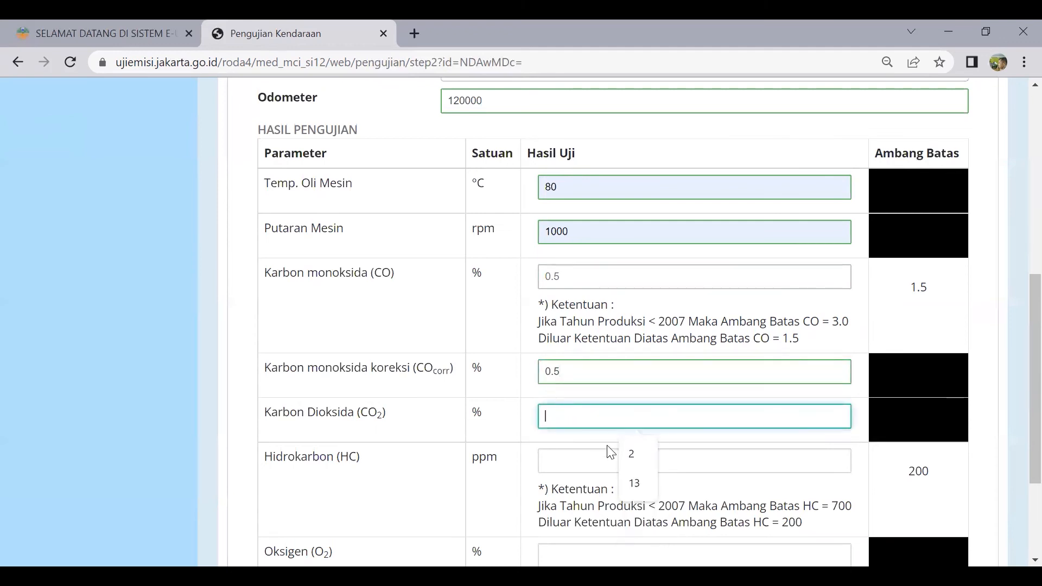
{"action": "left_click", "coordinate": [632, 453]}
Set HC 20, O2 2 and Lamda 1, then submit with Lanjutkan
{"action": "left_click", "coordinate": [593, 463]}
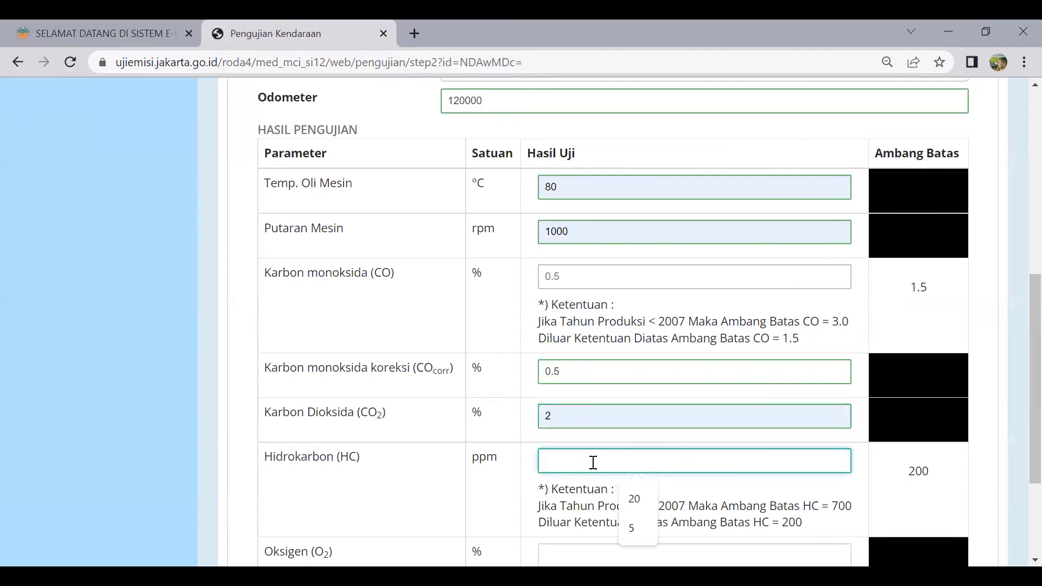
{"action": "scroll", "coordinate": [593, 462], "scroll_direction": "down", "scroll_amount": 2}
{"action": "type", "text": "300"}
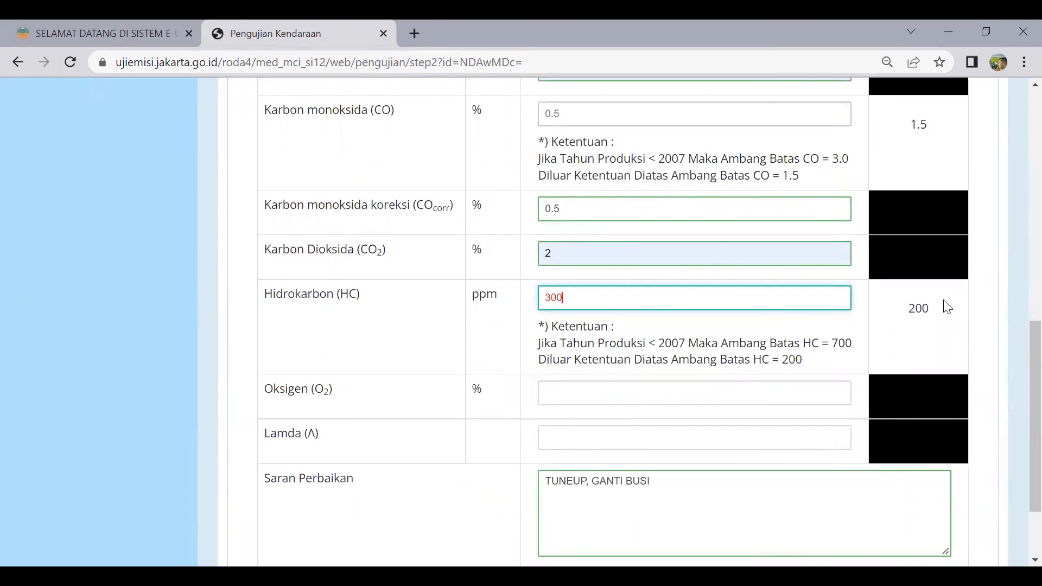
{"action": "scroll", "coordinate": [944, 306], "scroll_direction": "up", "scroll_amount": 2}
{"action": "scroll", "coordinate": [943, 306], "scroll_direction": "down", "scroll_amount": 2}
{"action": "key", "text": "ctrl+a"}
{"action": "type", "text": "20"}
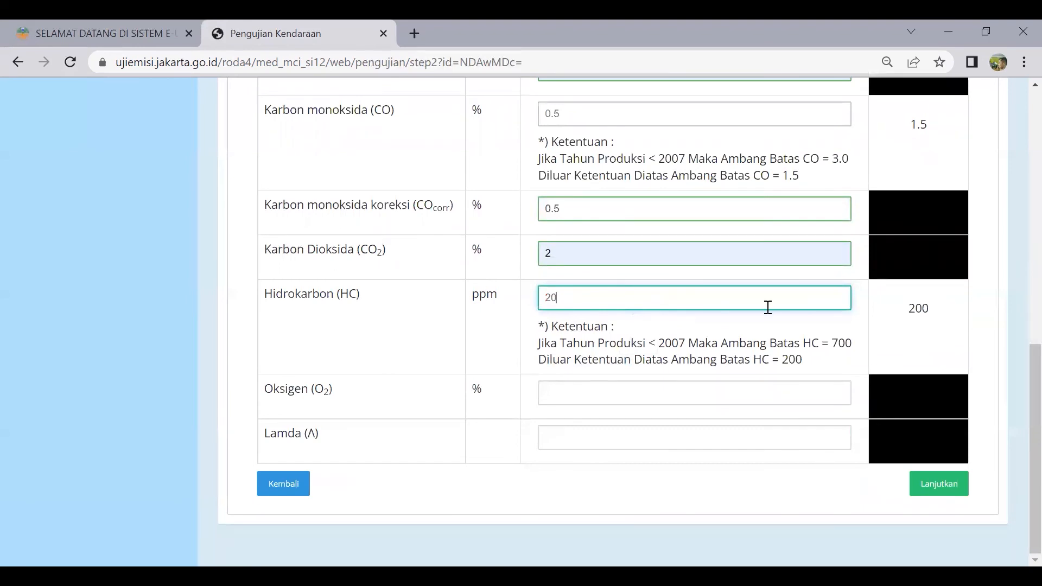
{"action": "left_click", "coordinate": [630, 389]}
{"action": "left_click", "coordinate": [633, 431]}
{"action": "left_click", "coordinate": [585, 434]}
{"action": "type", "text": "1"}
{"action": "left_click", "coordinate": [934, 483]}
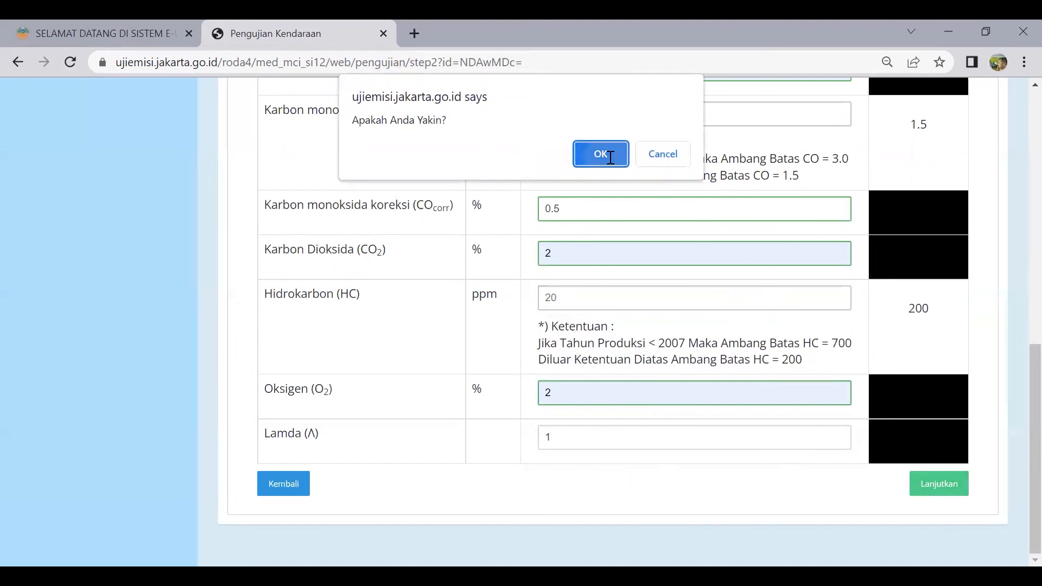
{"action": "left_click", "coordinate": [600, 154]}
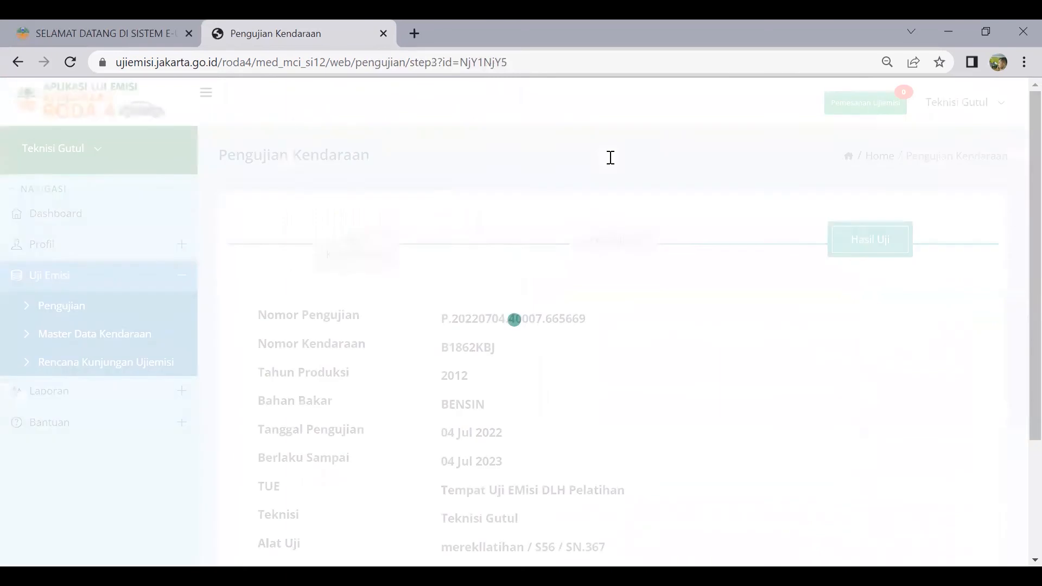
{"action": "scroll", "coordinate": [611, 156], "scroll_direction": "down", "scroll_amount": 1}
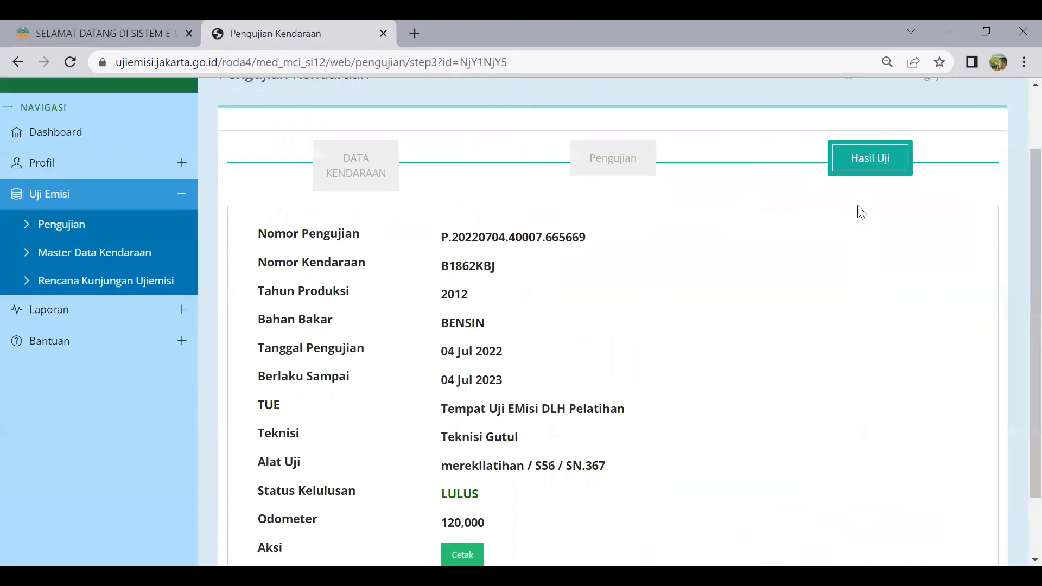
{"action": "scroll", "coordinate": [543, 209], "scroll_direction": "down", "scroll_amount": 1}
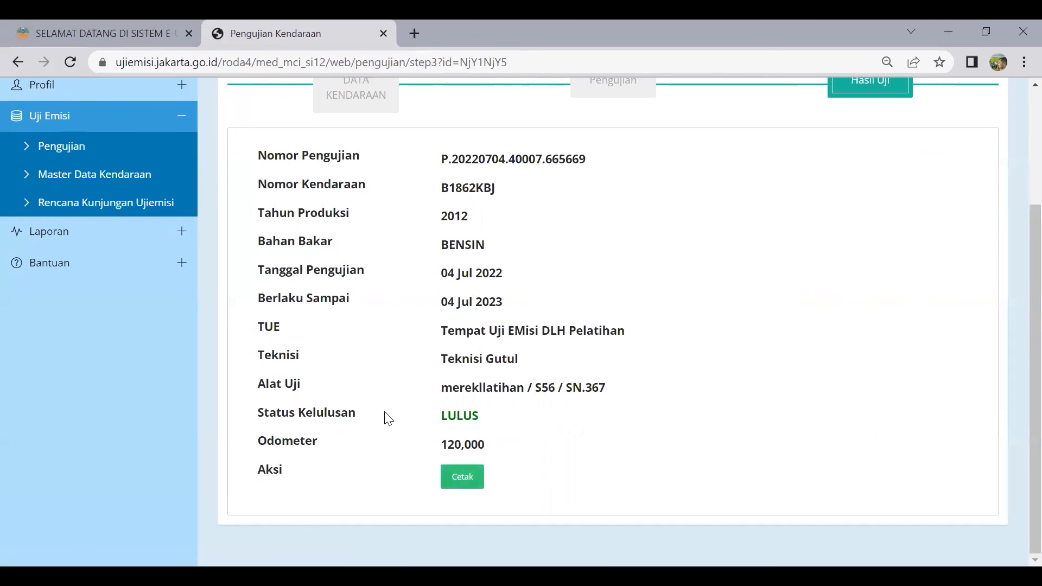
{"action": "left_click", "coordinate": [468, 486]}
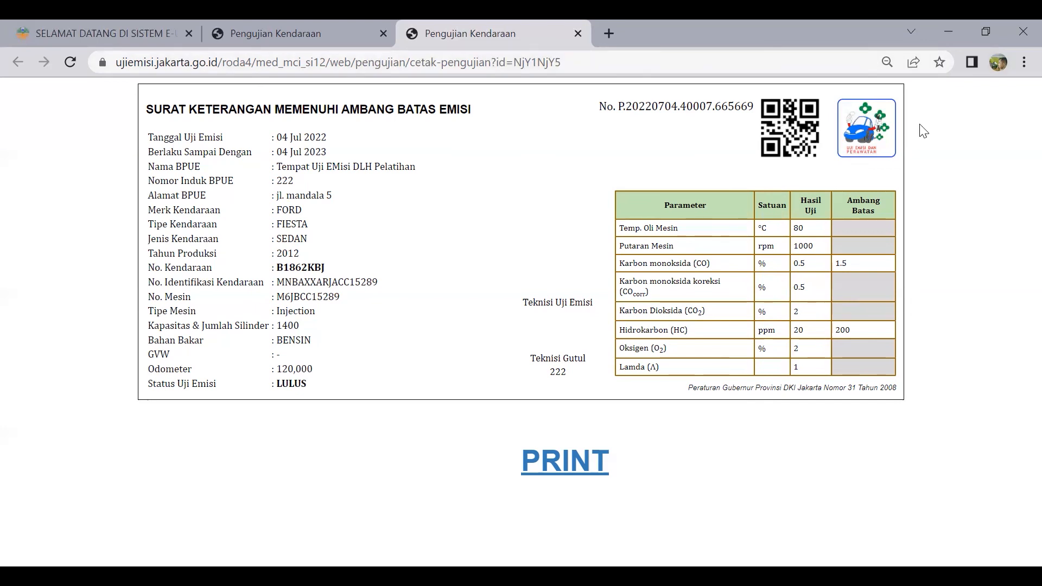
{"action": "key", "text": "alt"}
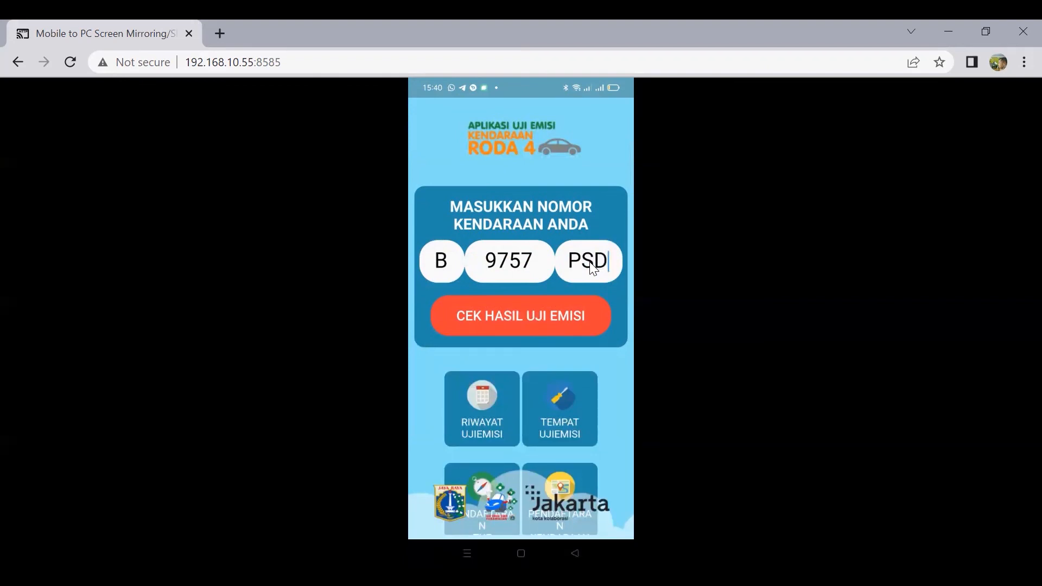
Open the Tempat Ujiemisi map of emission test locations across Jakarta
{"action": "mouse_move", "coordinate": [579, 408]}
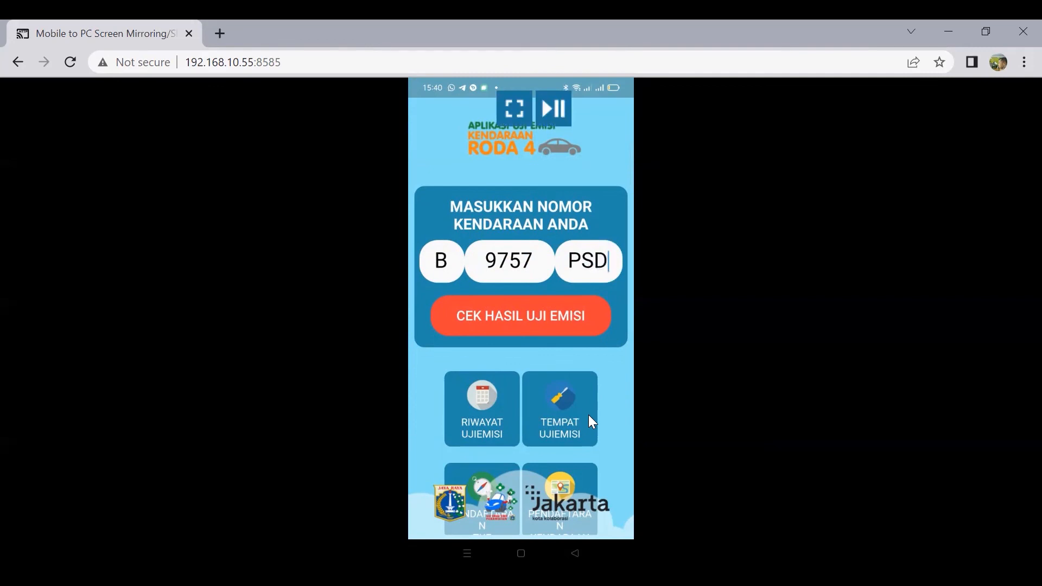
{"action": "left_click", "coordinate": [589, 414]}
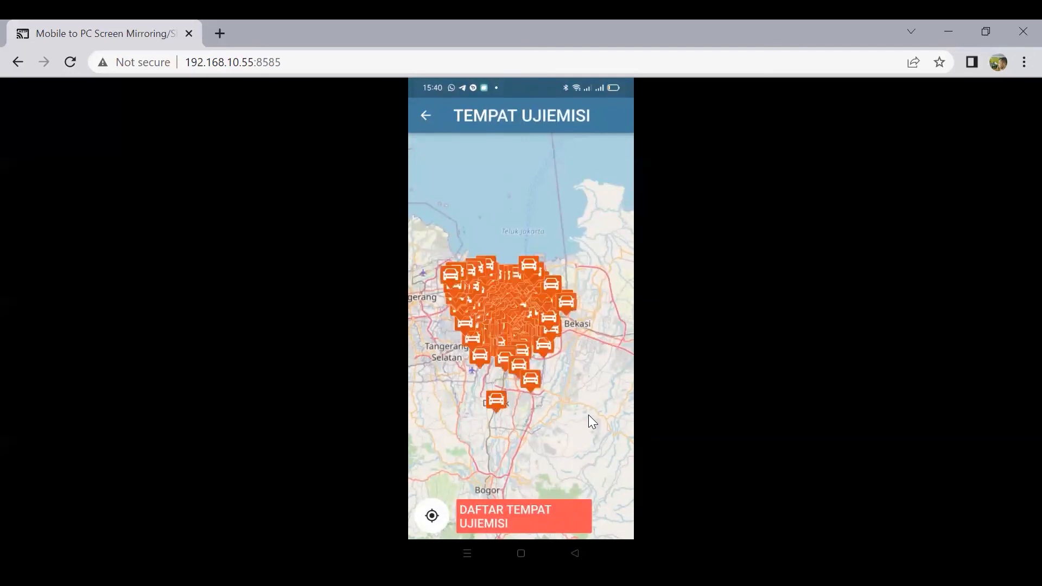
{"action": "mouse_move", "coordinate": [552, 424]}
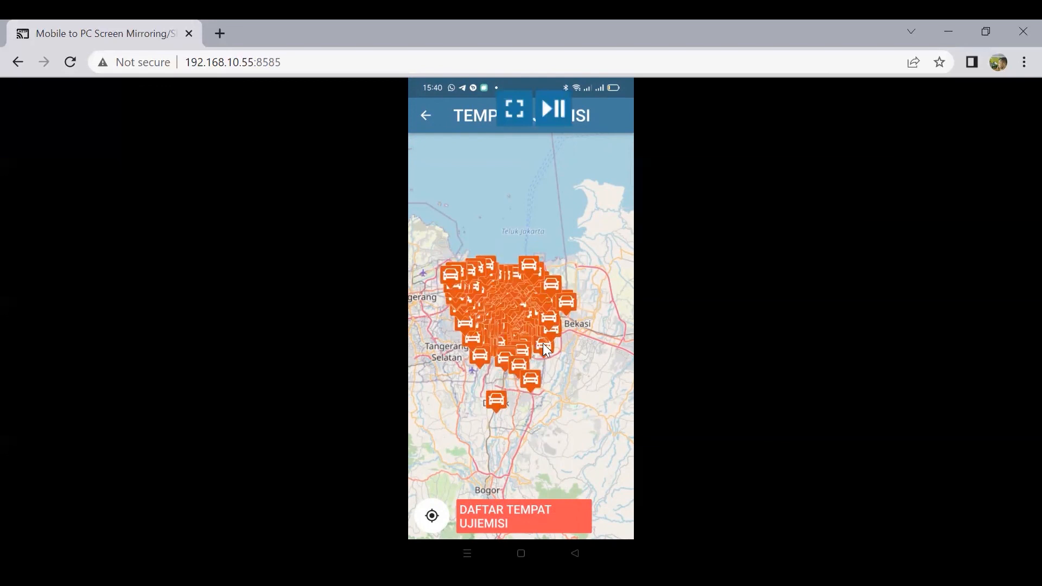